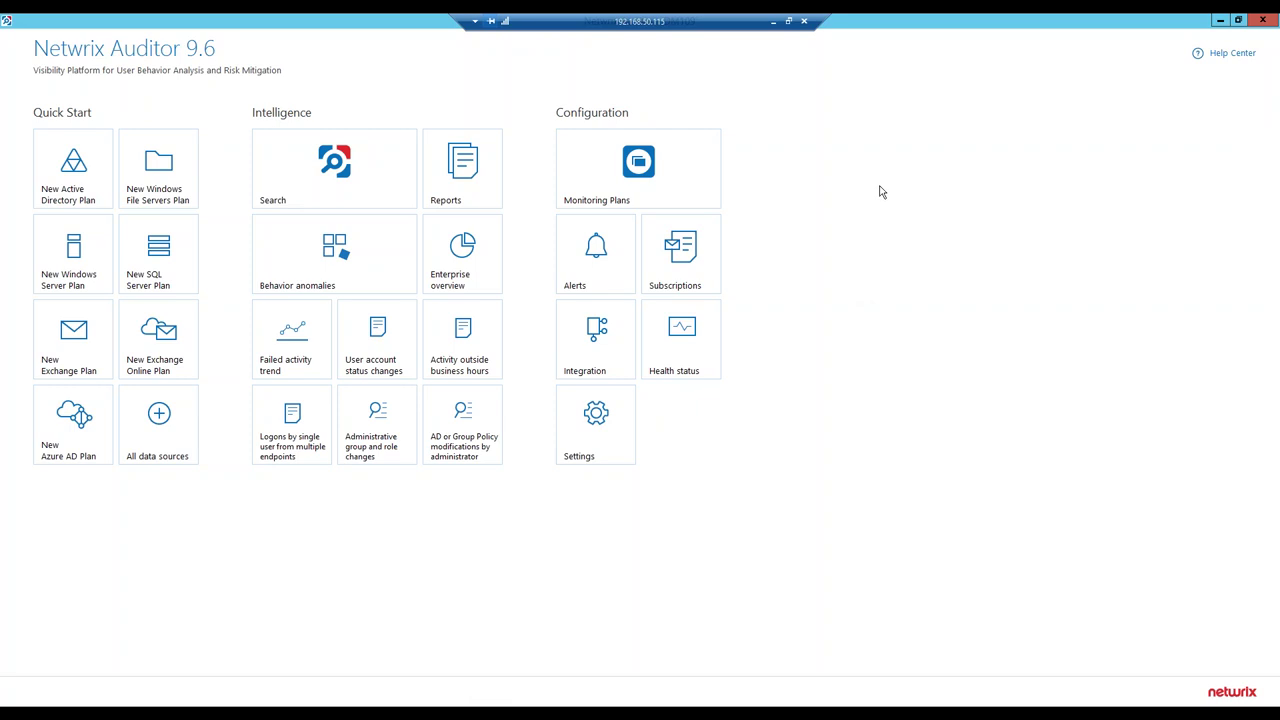
Open the audit data search in simple mode and filter it by the suspected user's account name.
click(349, 188)
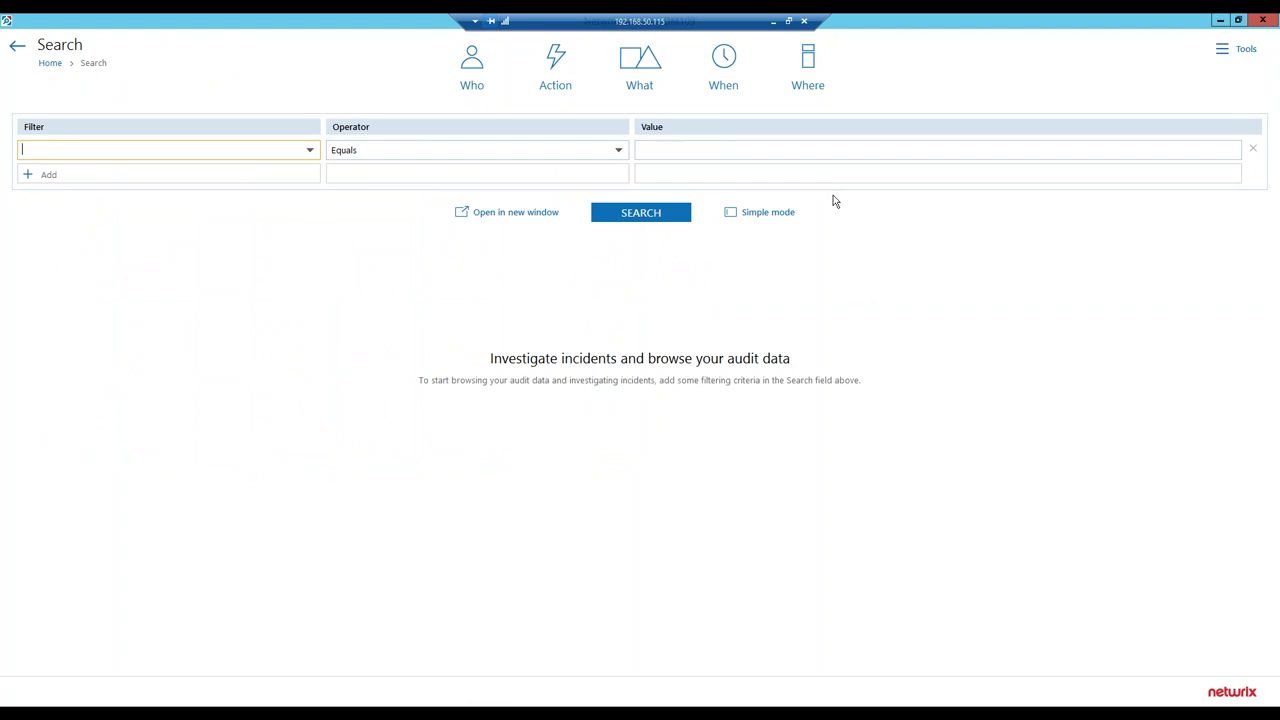
click(771, 219)
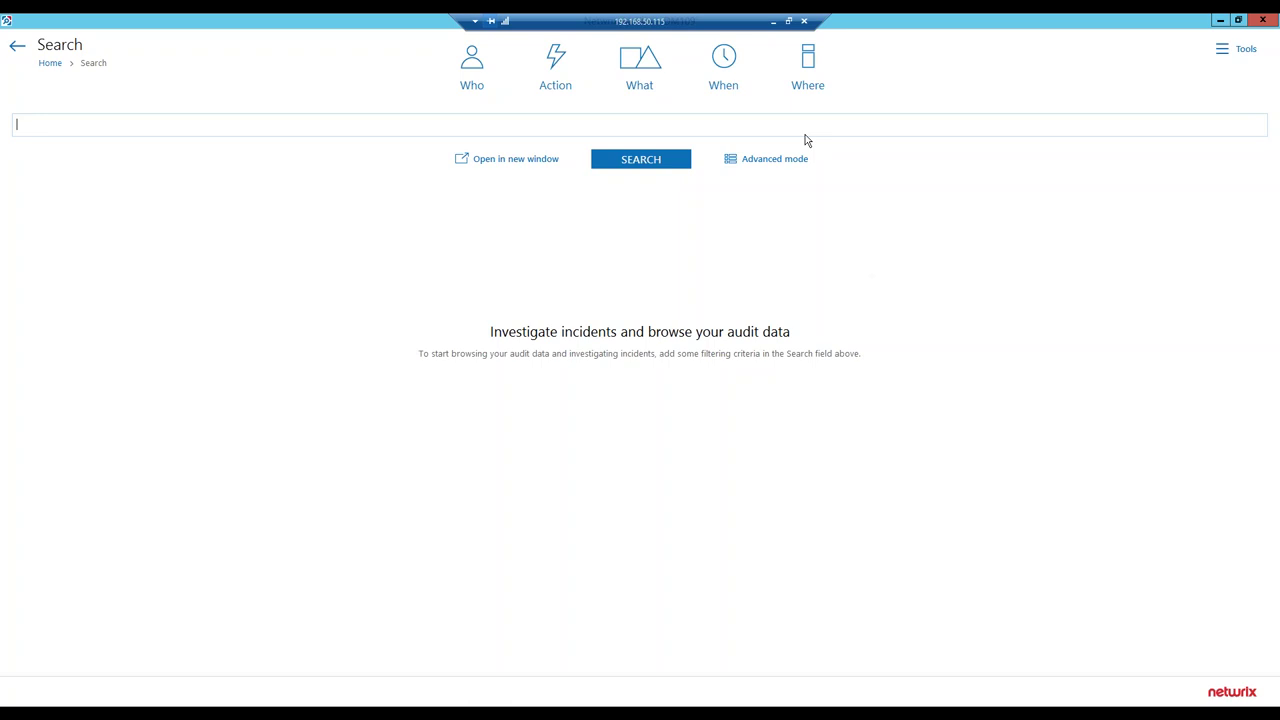
click(459, 84)
text(jsmith)
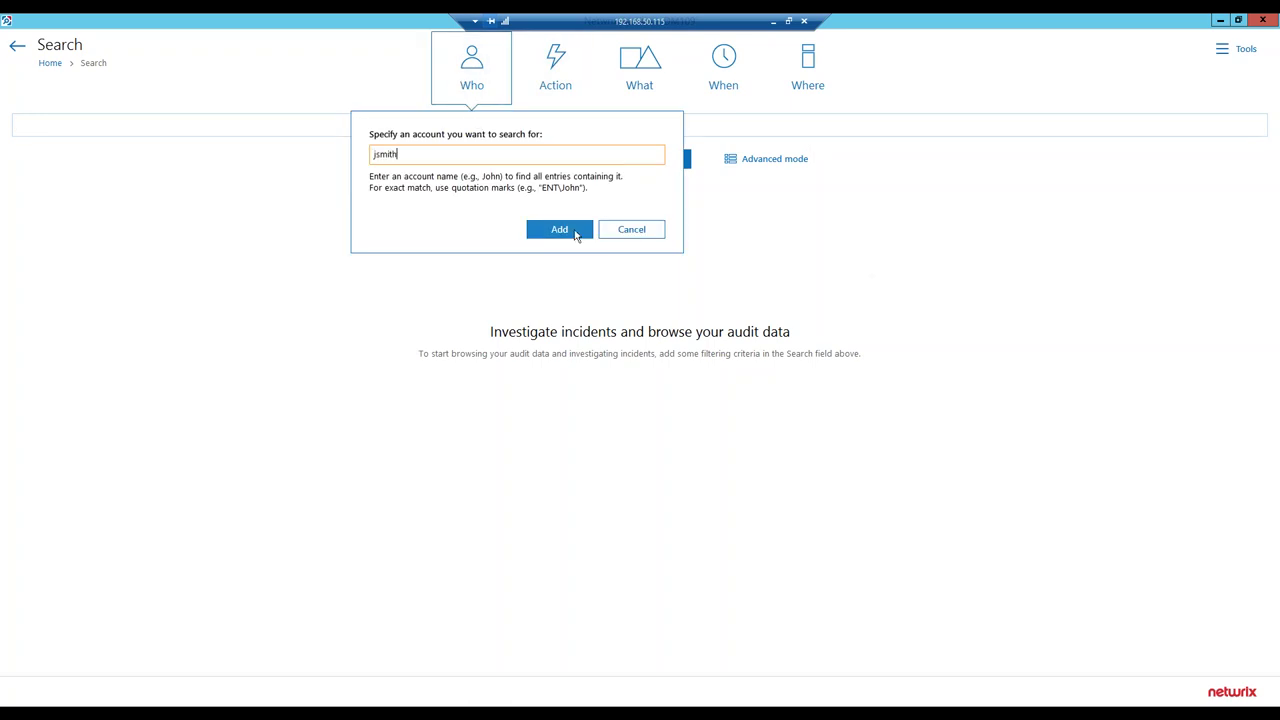
click(575, 235)
Add a date range filter starting 11/1/2017 and search for the keyword "permissions".
click(723, 83)
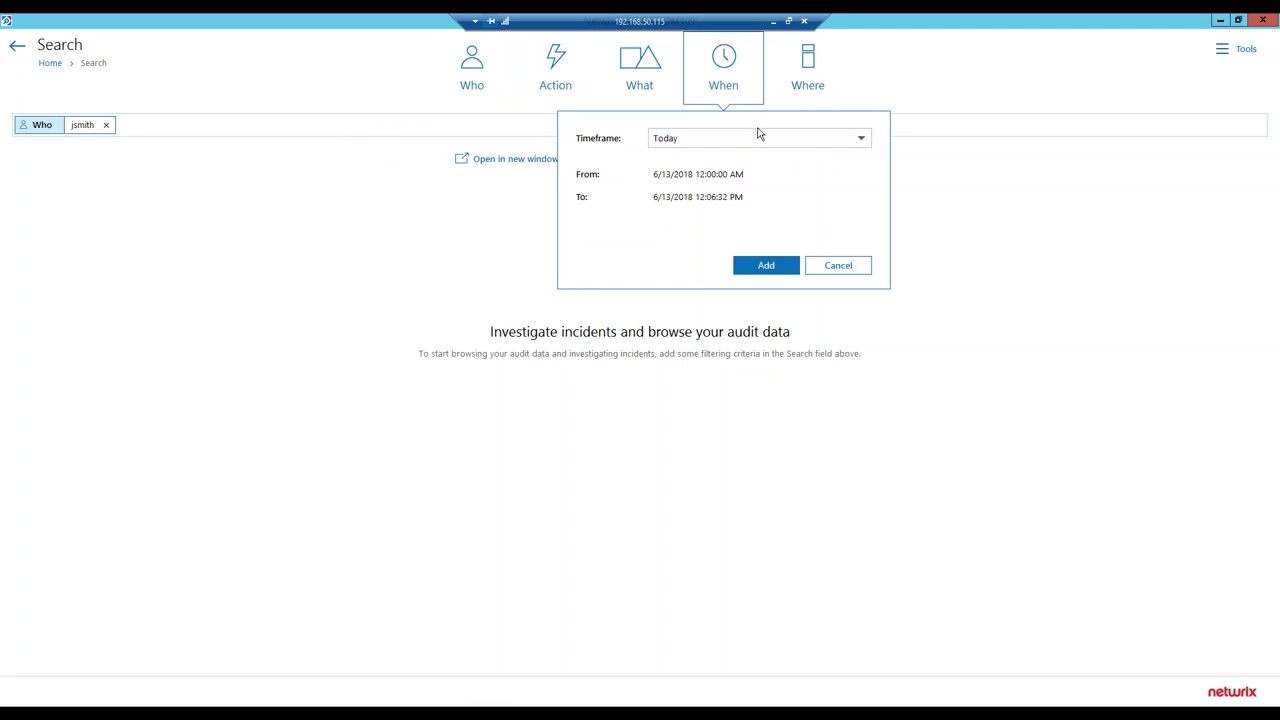
click(762, 140)
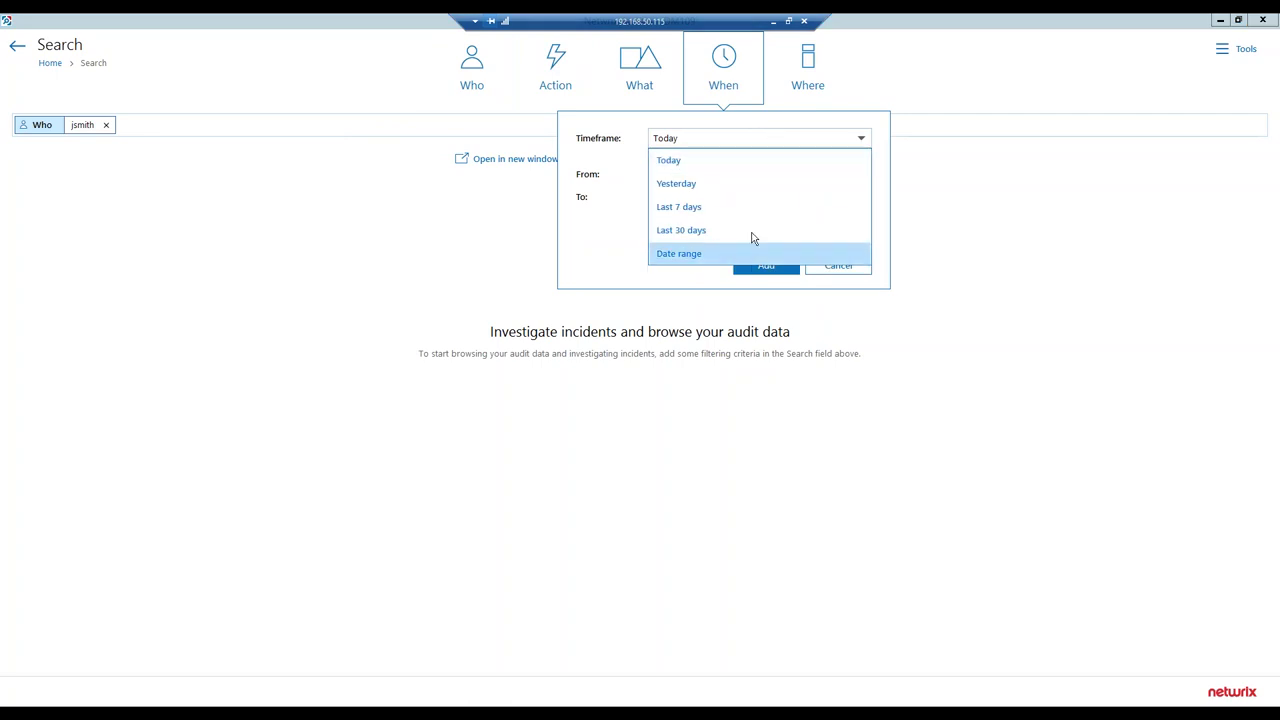
click(742, 256)
click(745, 174)
click(617, 196)
click(617, 196)
click(617, 196)
click(617, 196)
click(617, 196)
click(617, 196)
click(617, 196)
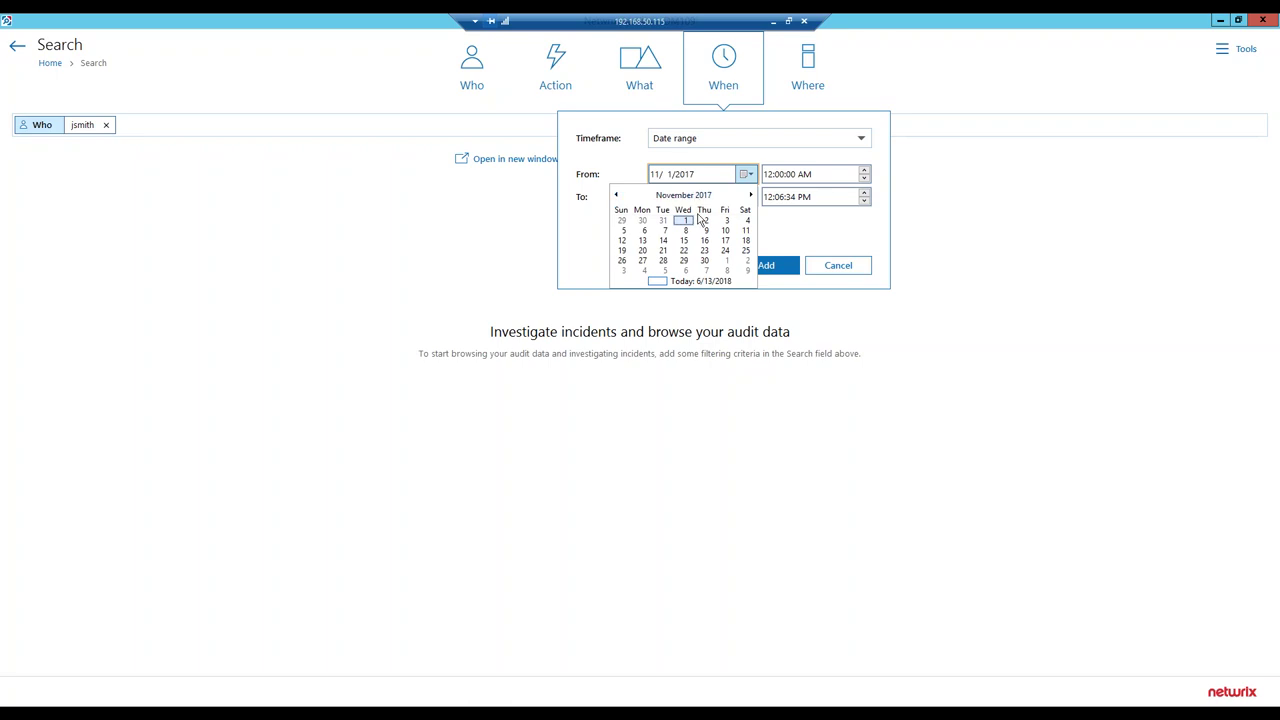
click(684, 220)
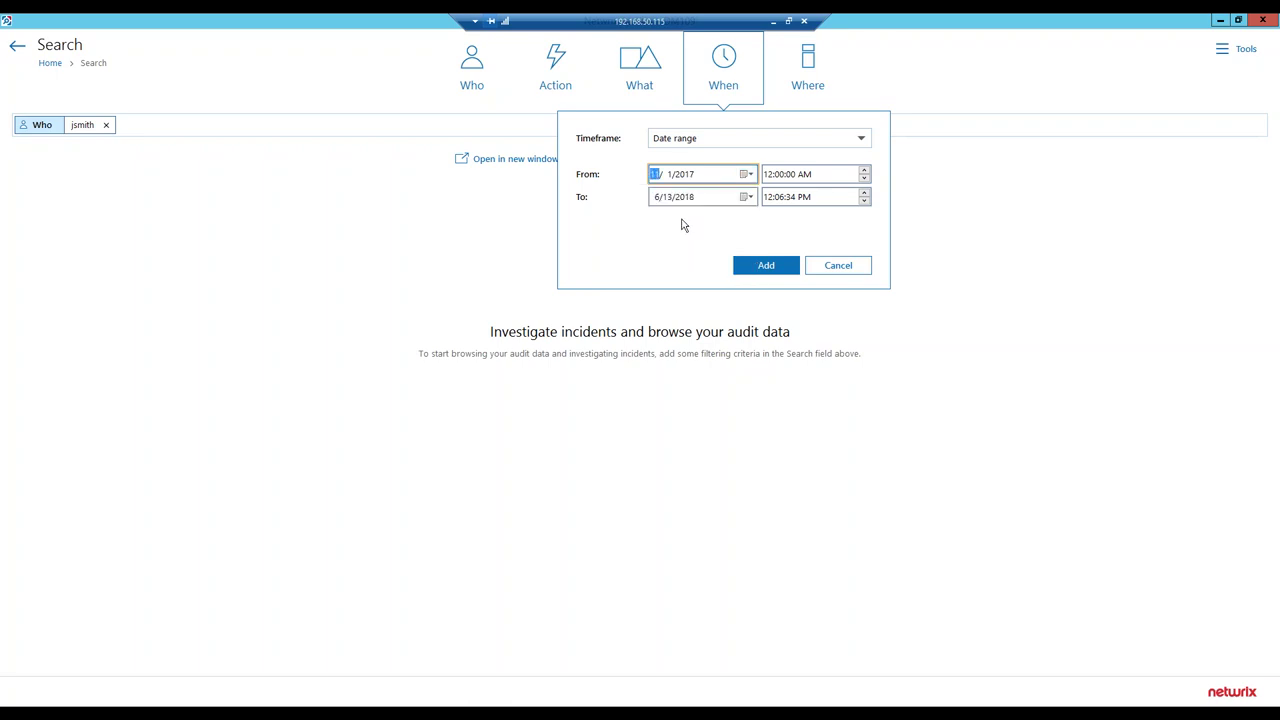
click(758, 266)
text(permissions)
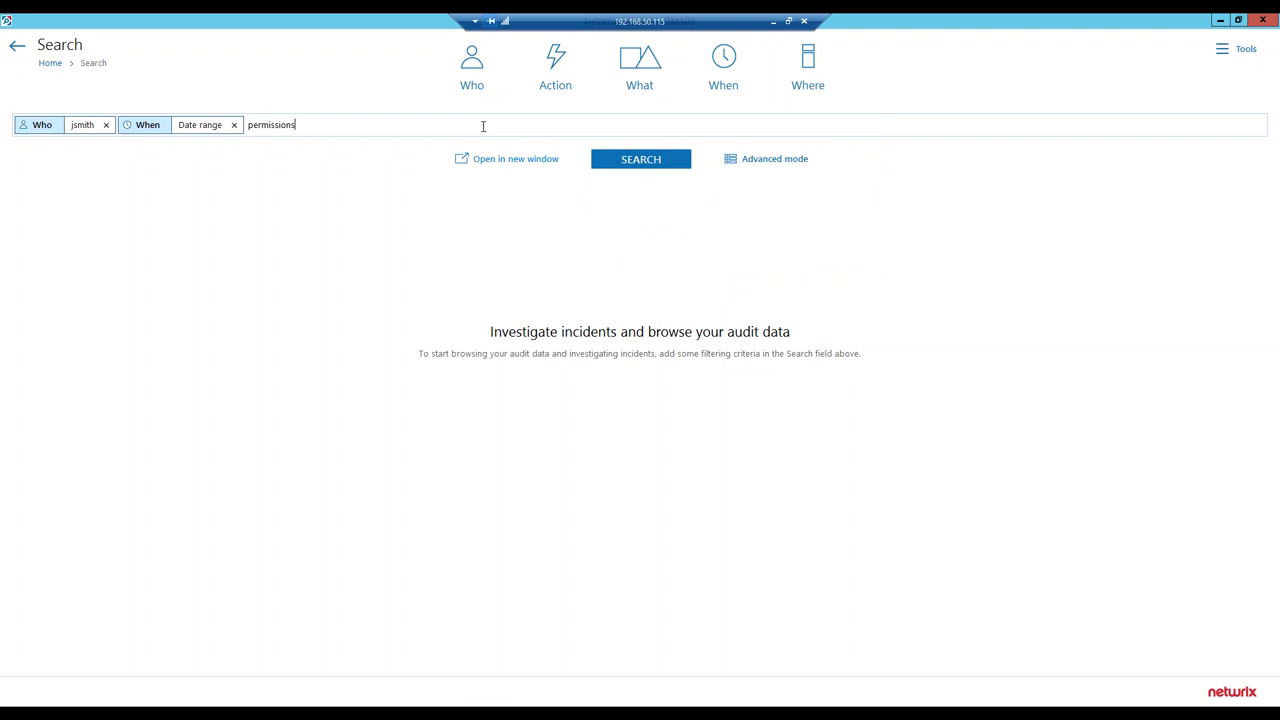
key(Return)
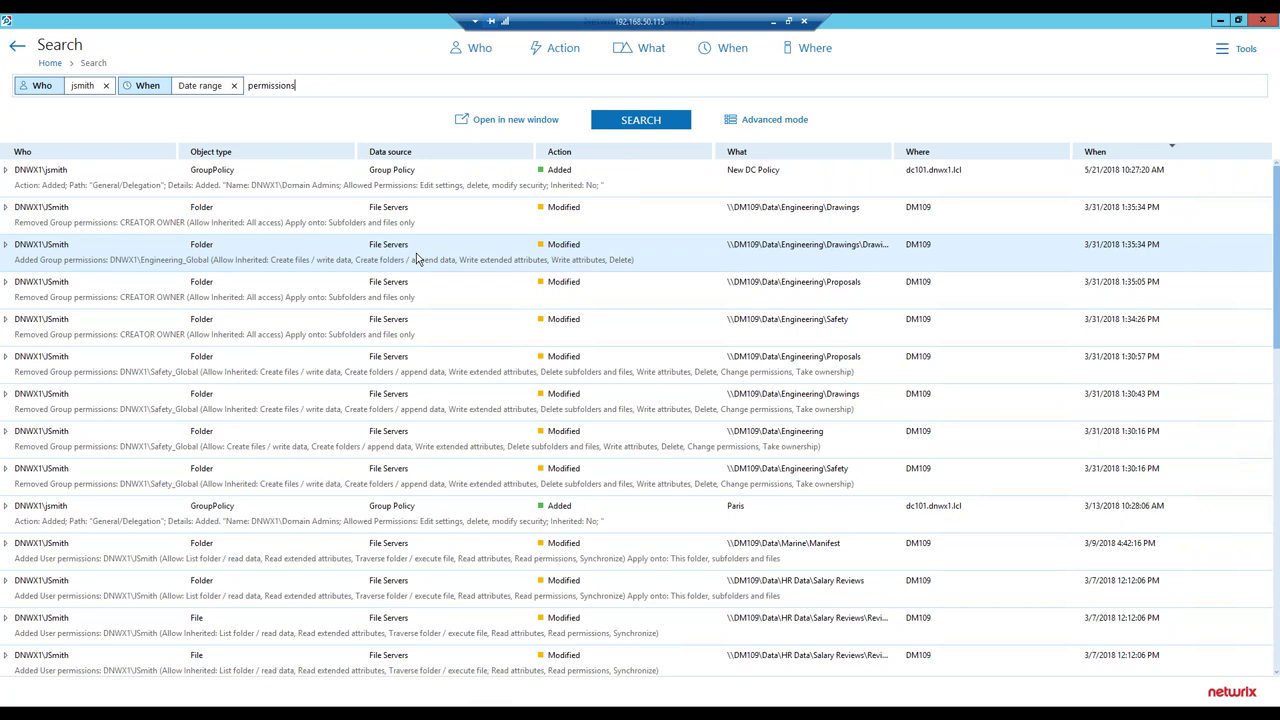
Exclude the File Servers data source, taken from the first Engineering\Drawings record, and rerun the search.
click(6, 208)
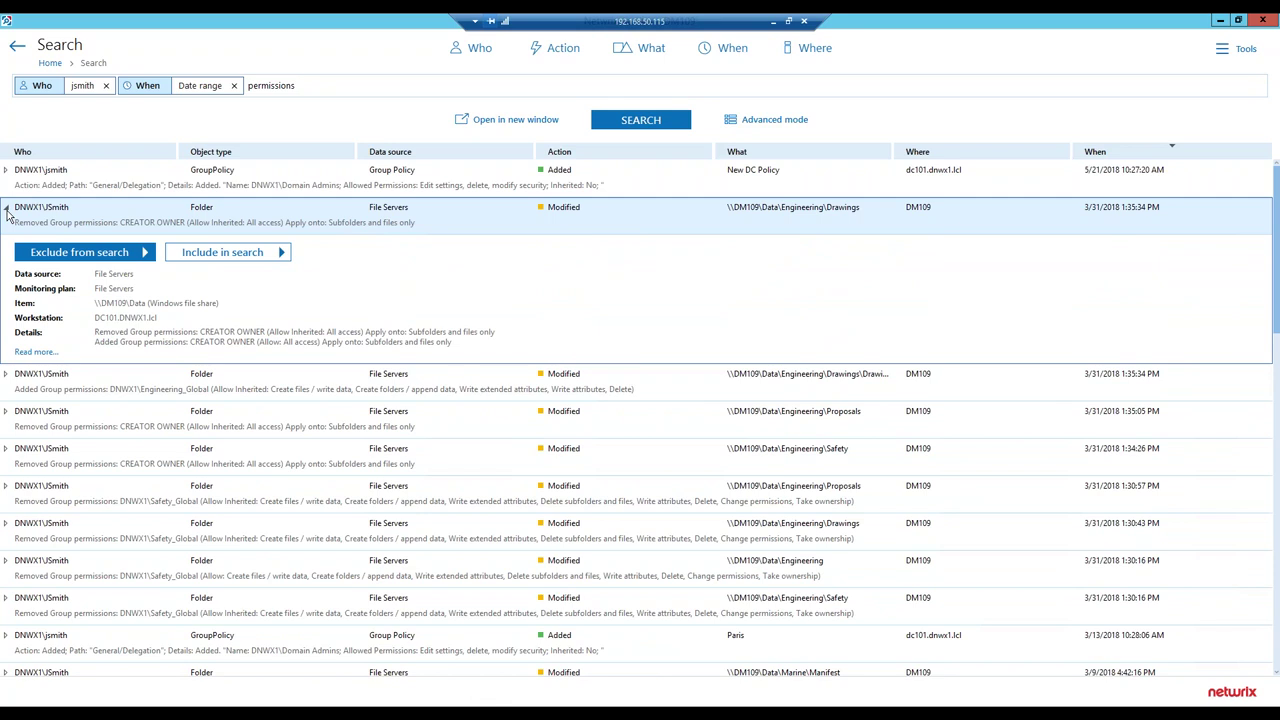
click(58, 263)
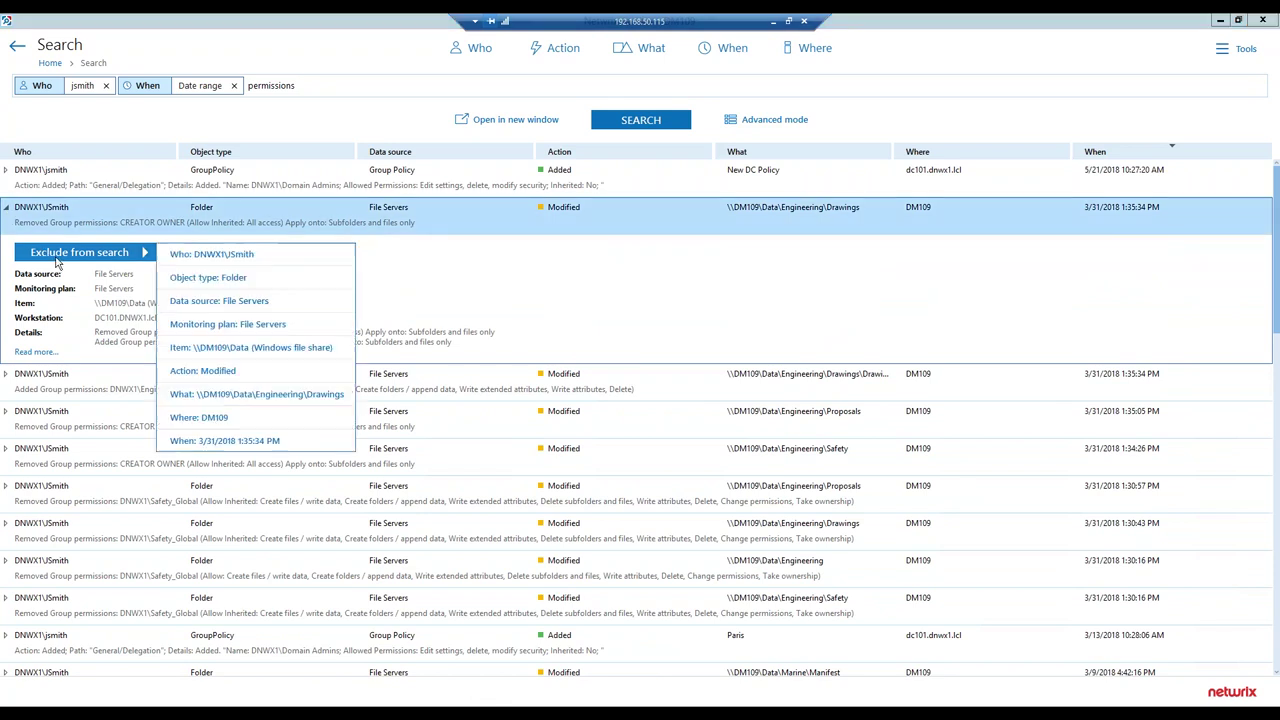
click(188, 300)
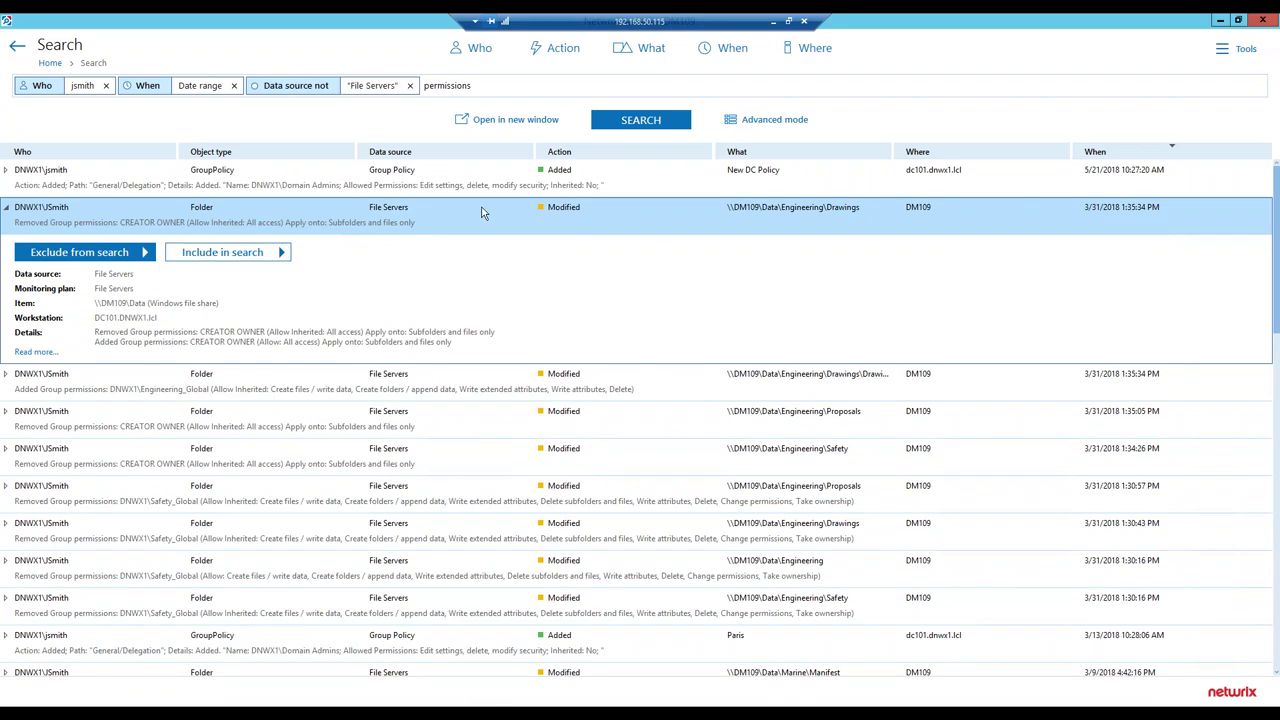
click(623, 124)
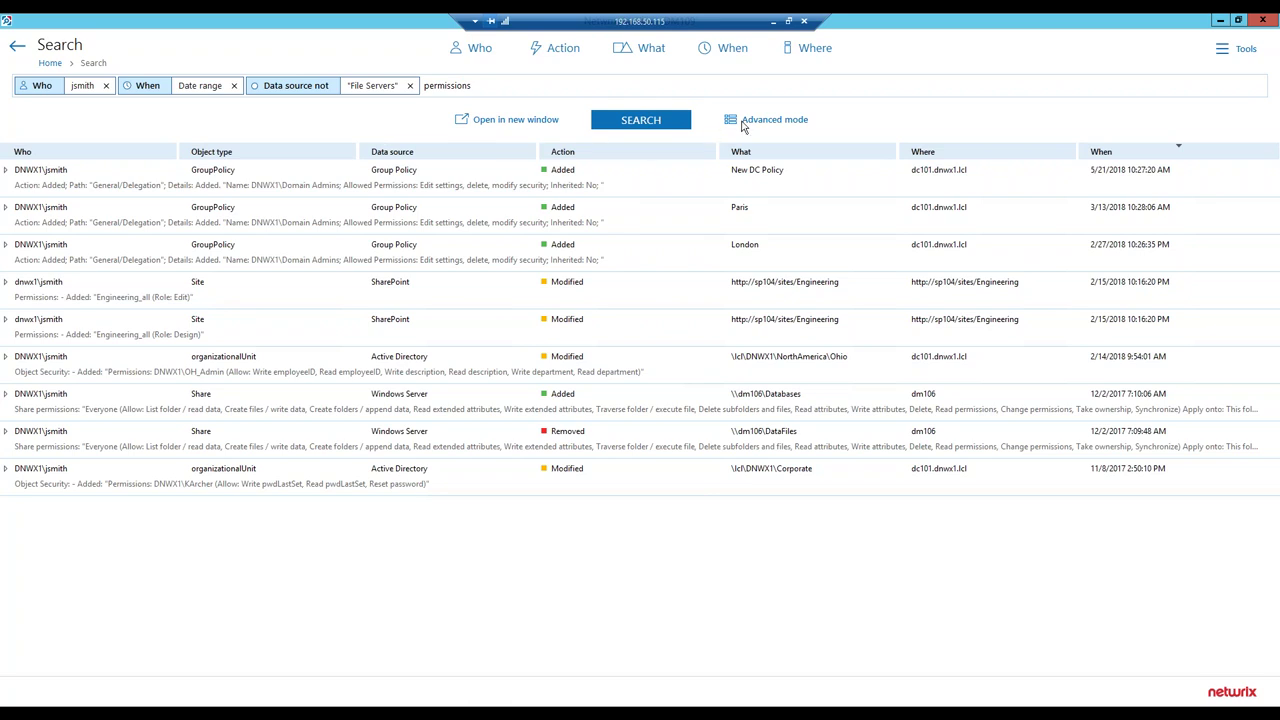
Switch the search to advanced mode and remove all existing filters.
click(743, 122)
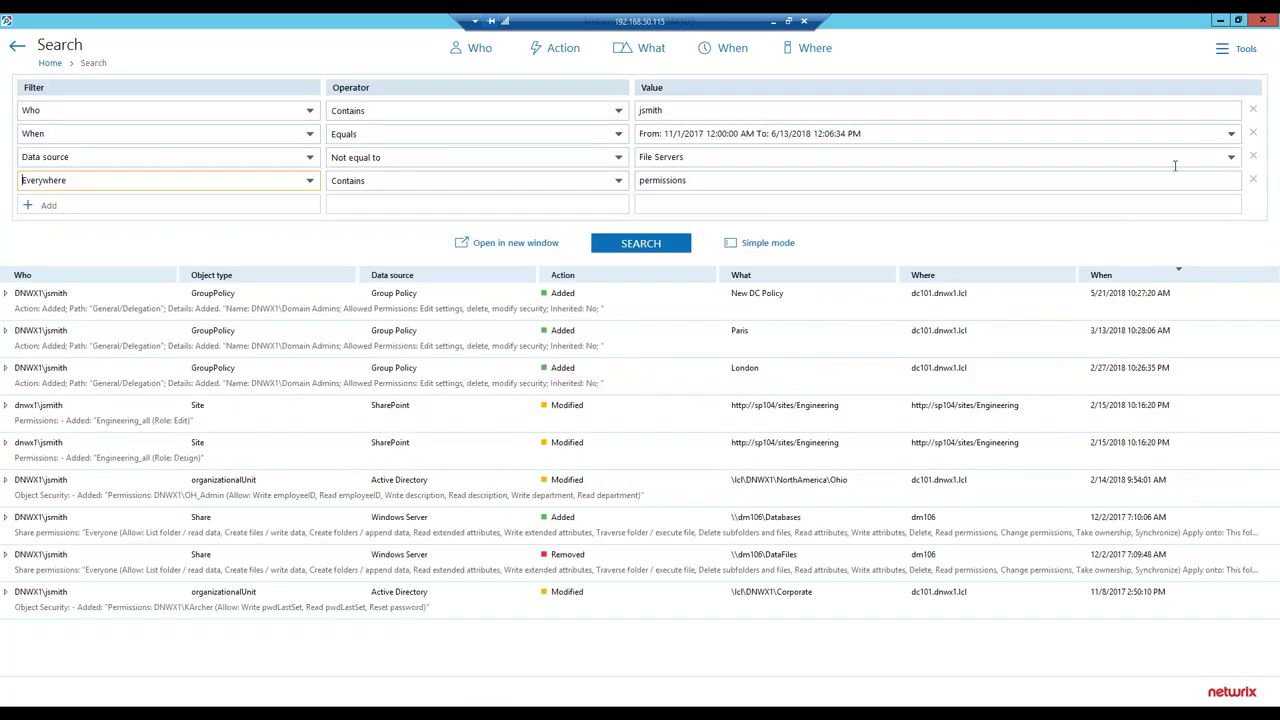
click(1252, 157)
click(1255, 133)
click(1253, 110)
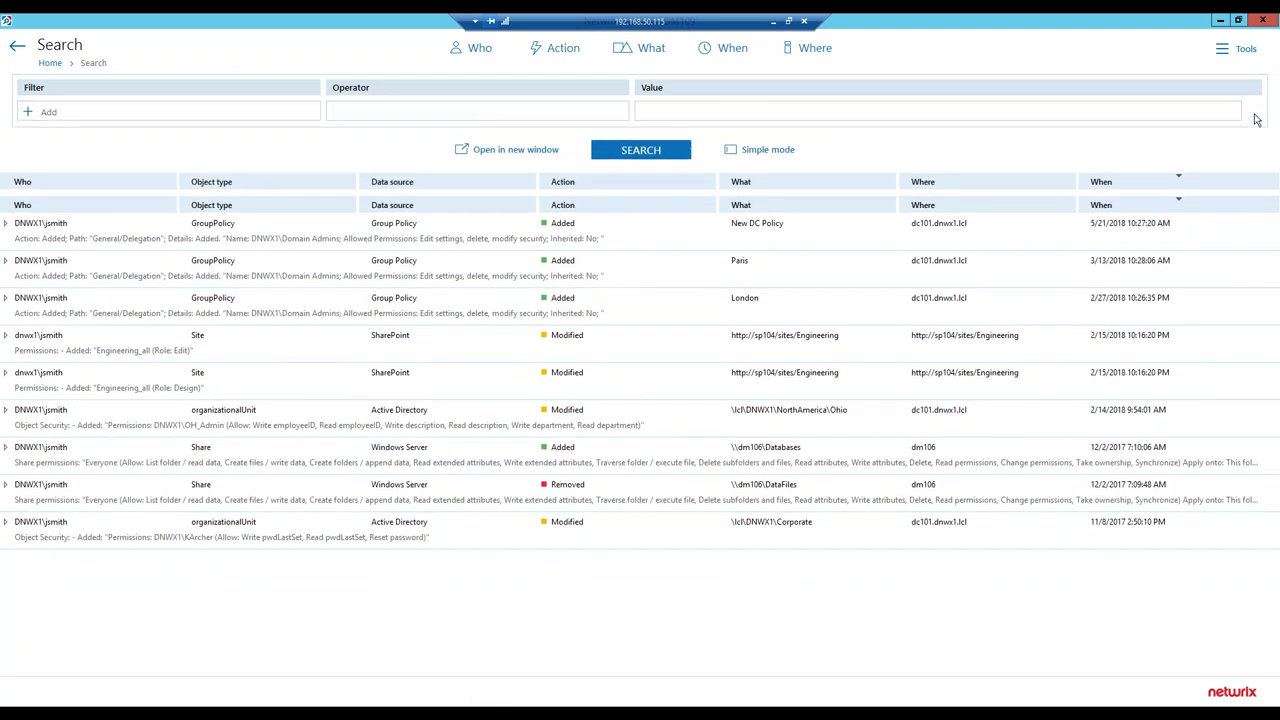
Add a filter for Object type equals Group and run the search.
click(311, 115)
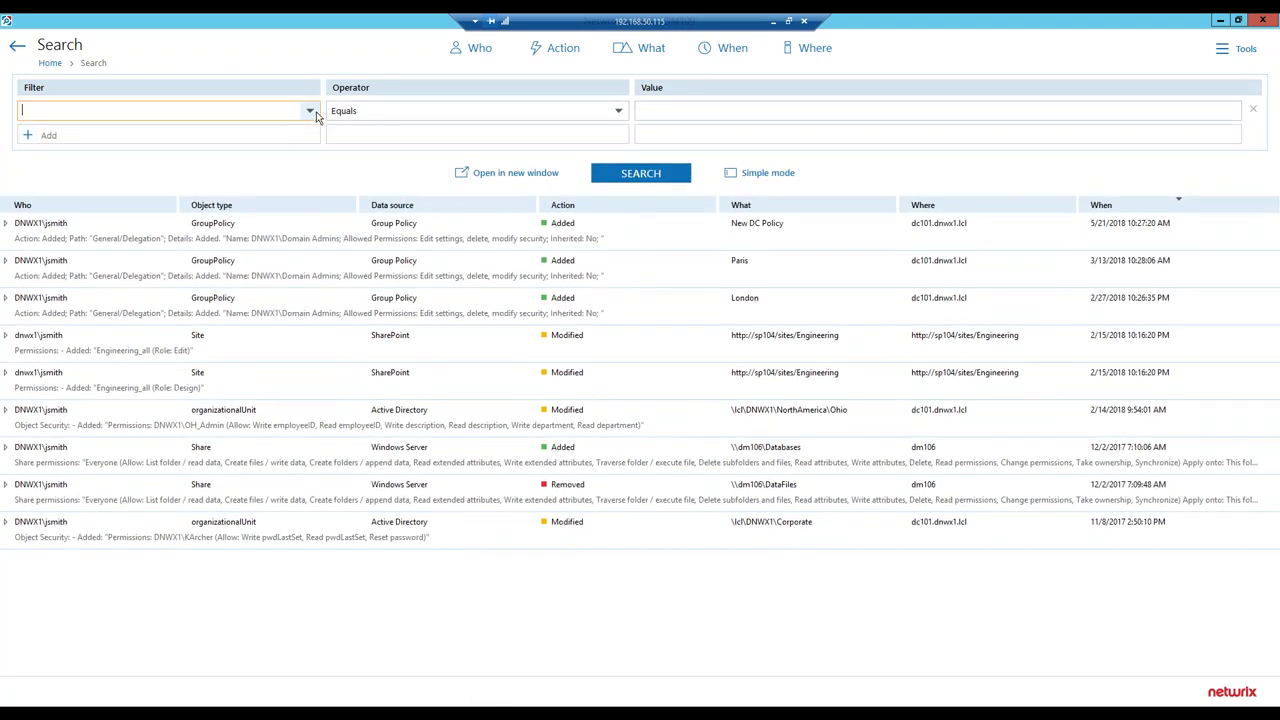
click(311, 113)
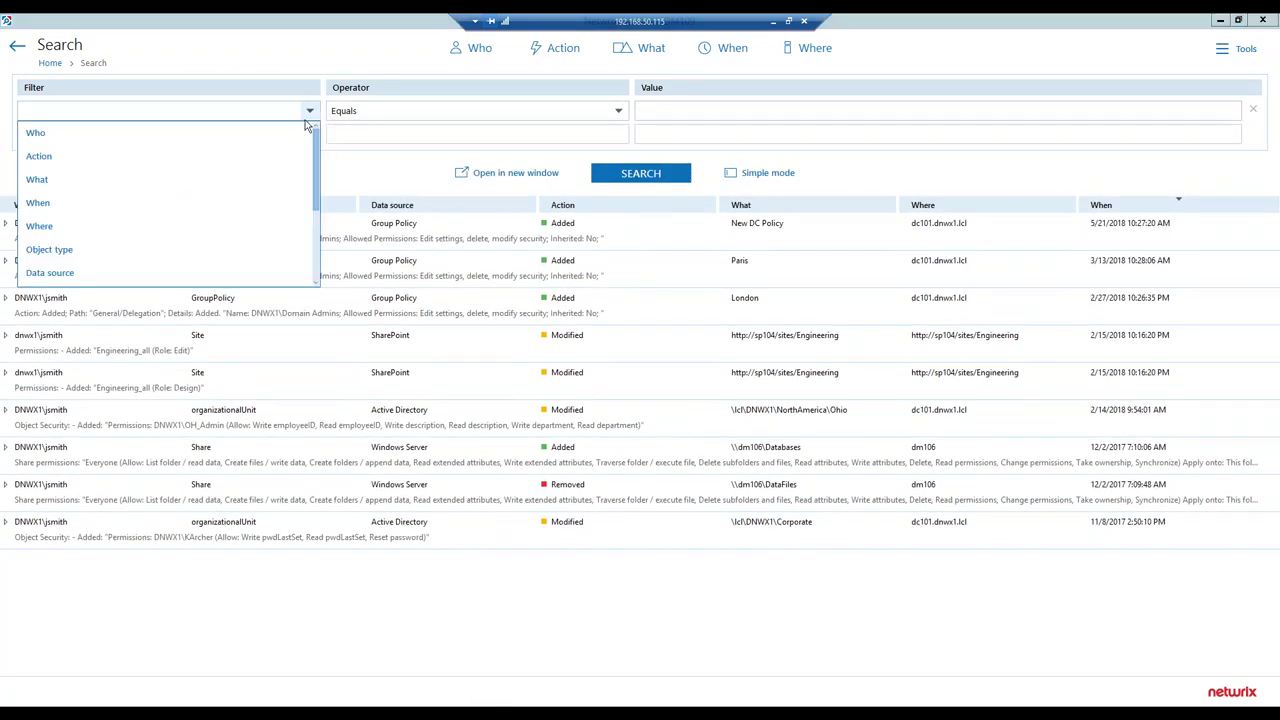
click(217, 249)
click(734, 112)
text(Group)
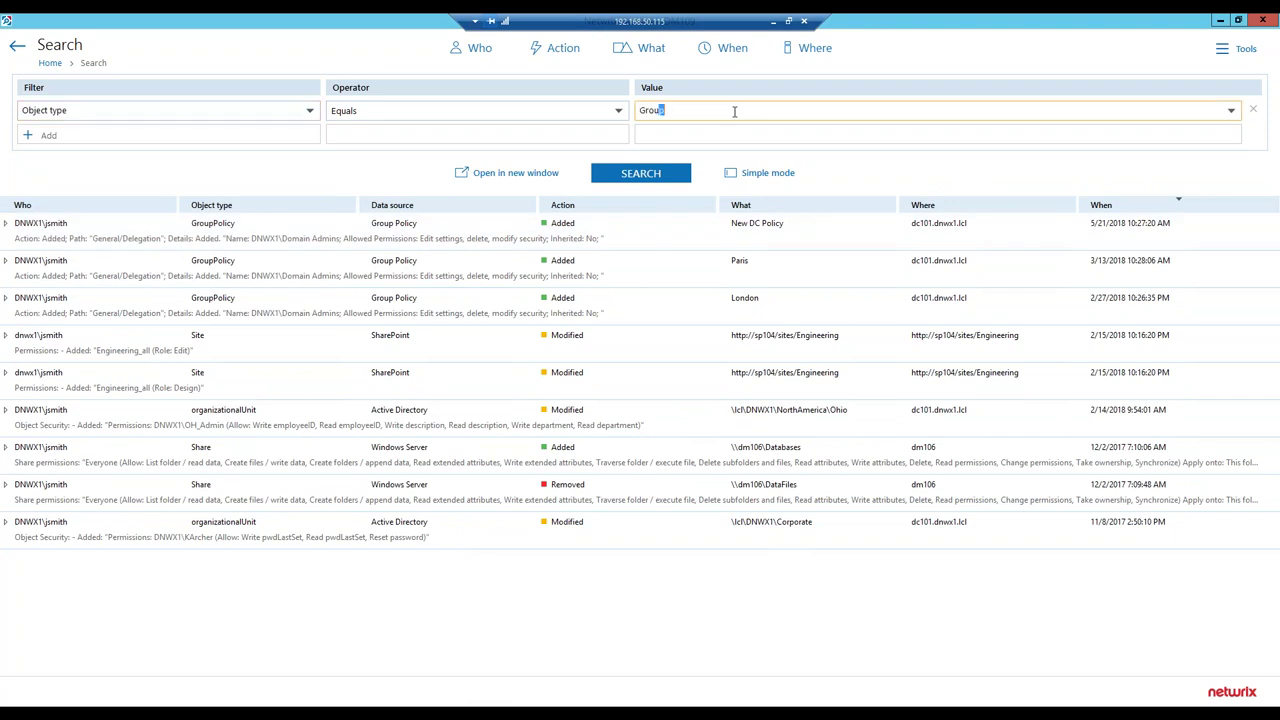
click(664, 181)
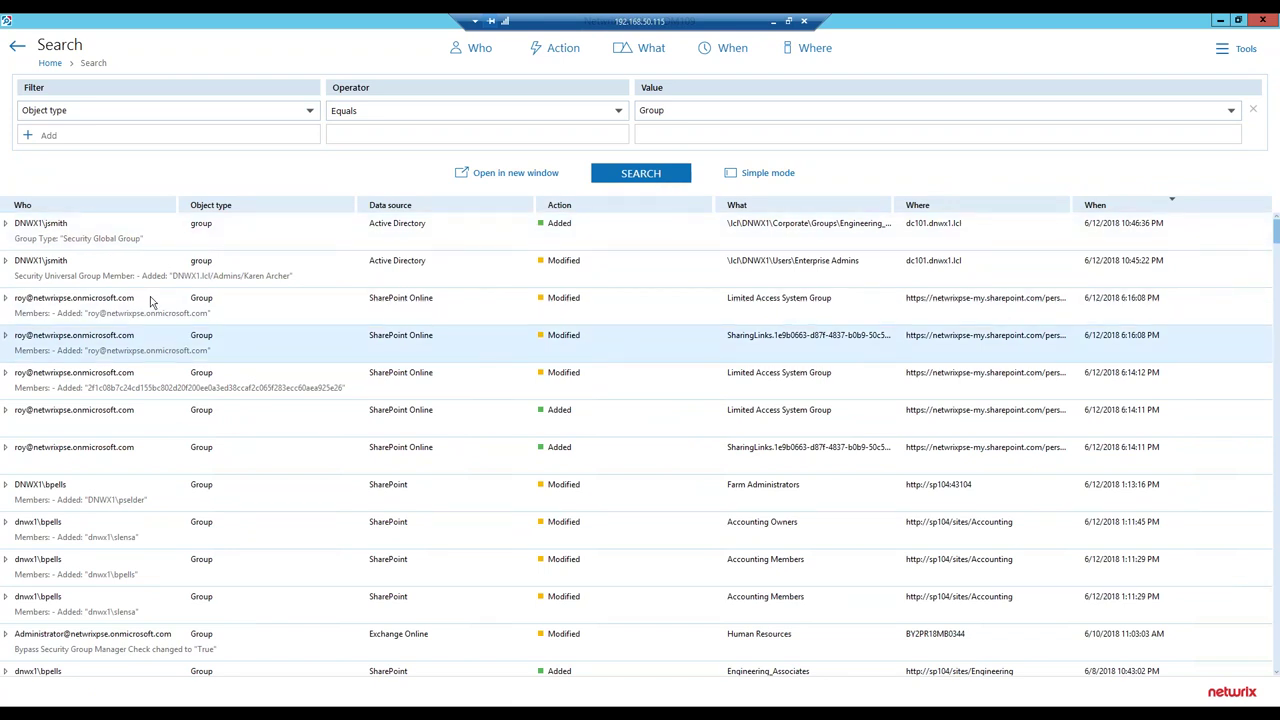
Include the Active Directory data source from the newest group record in the filters and rerun the search.
click(12, 226)
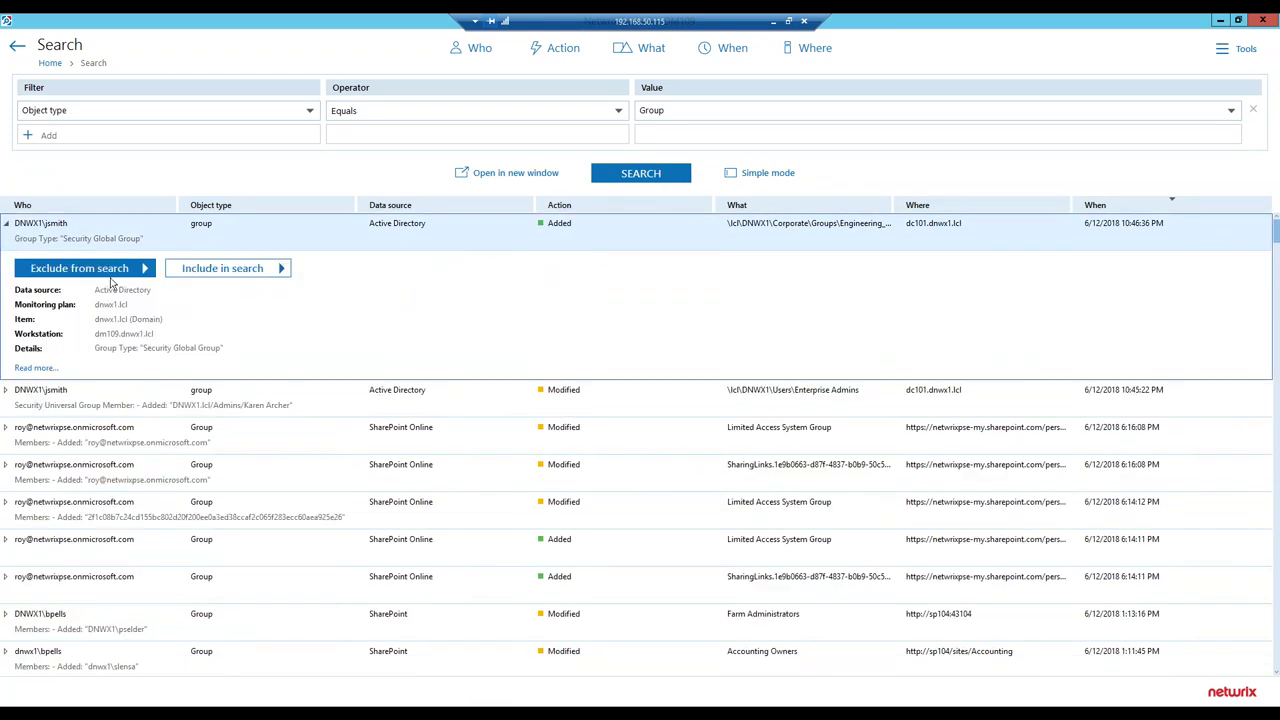
click(190, 270)
click(336, 325)
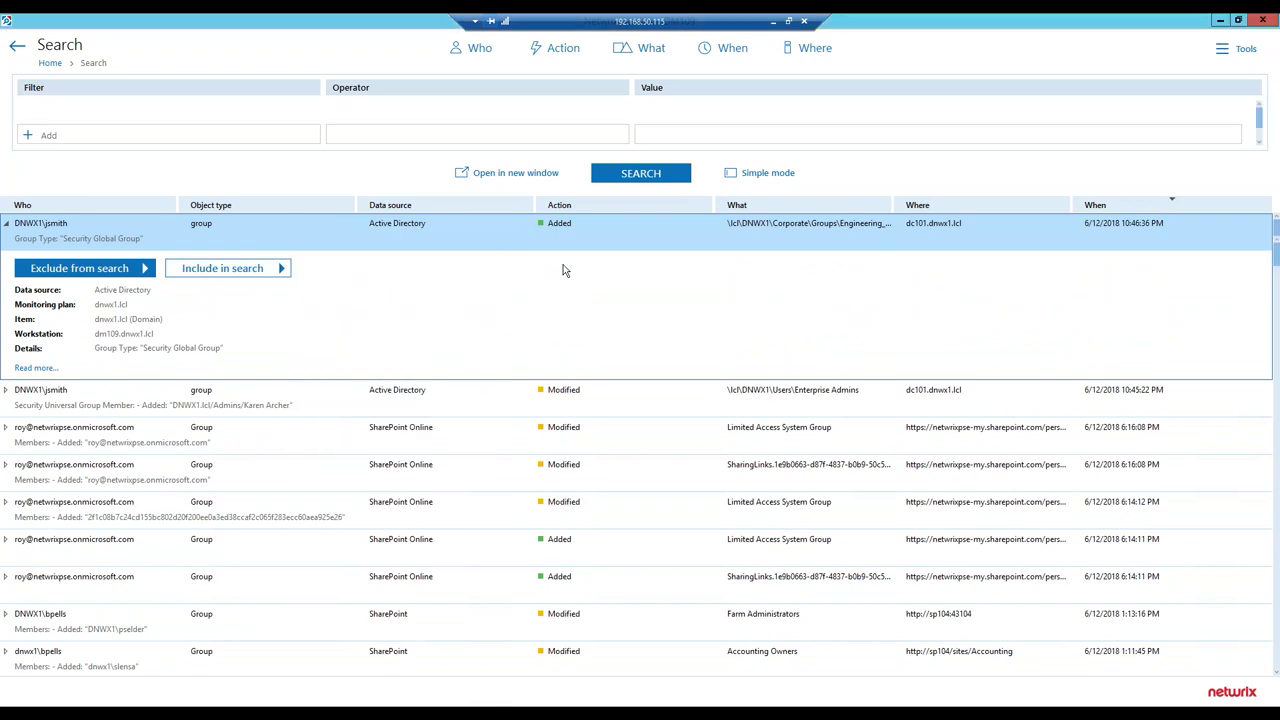
click(662, 199)
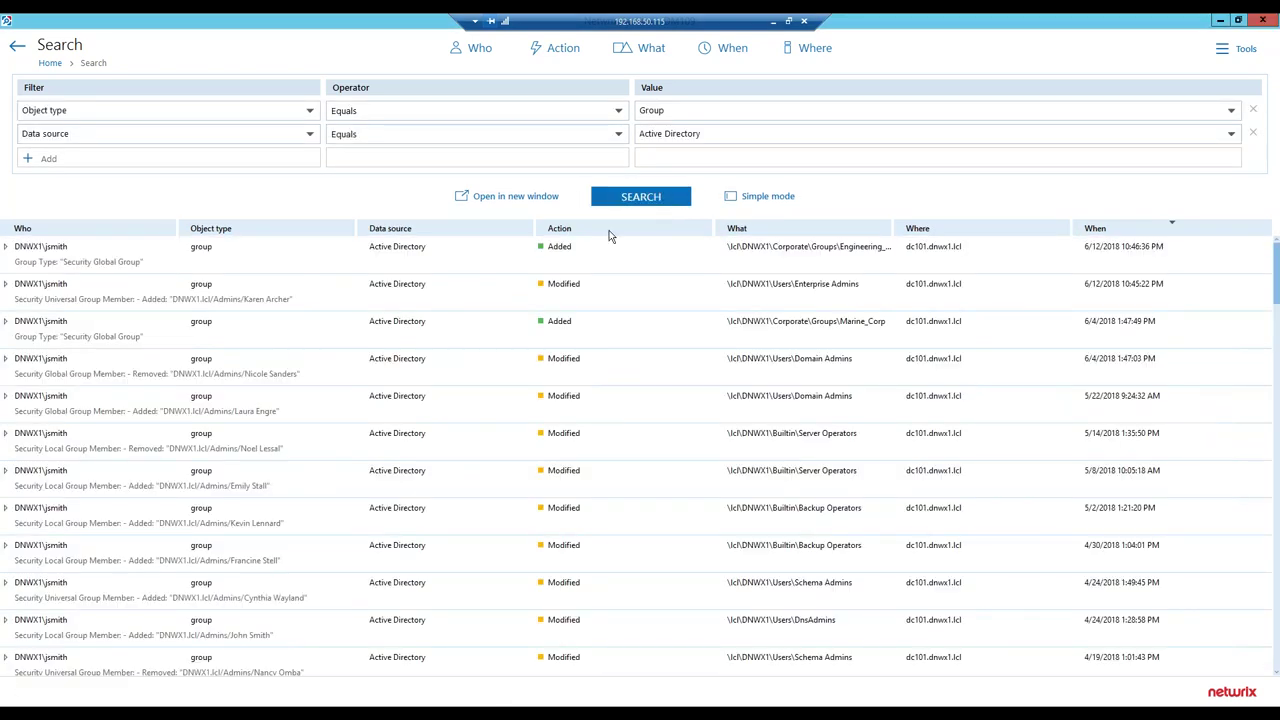
Add What filters for the Enterprise Admins and Domain Admins groups by including them from their modification records.
click(7, 286)
click(209, 333)
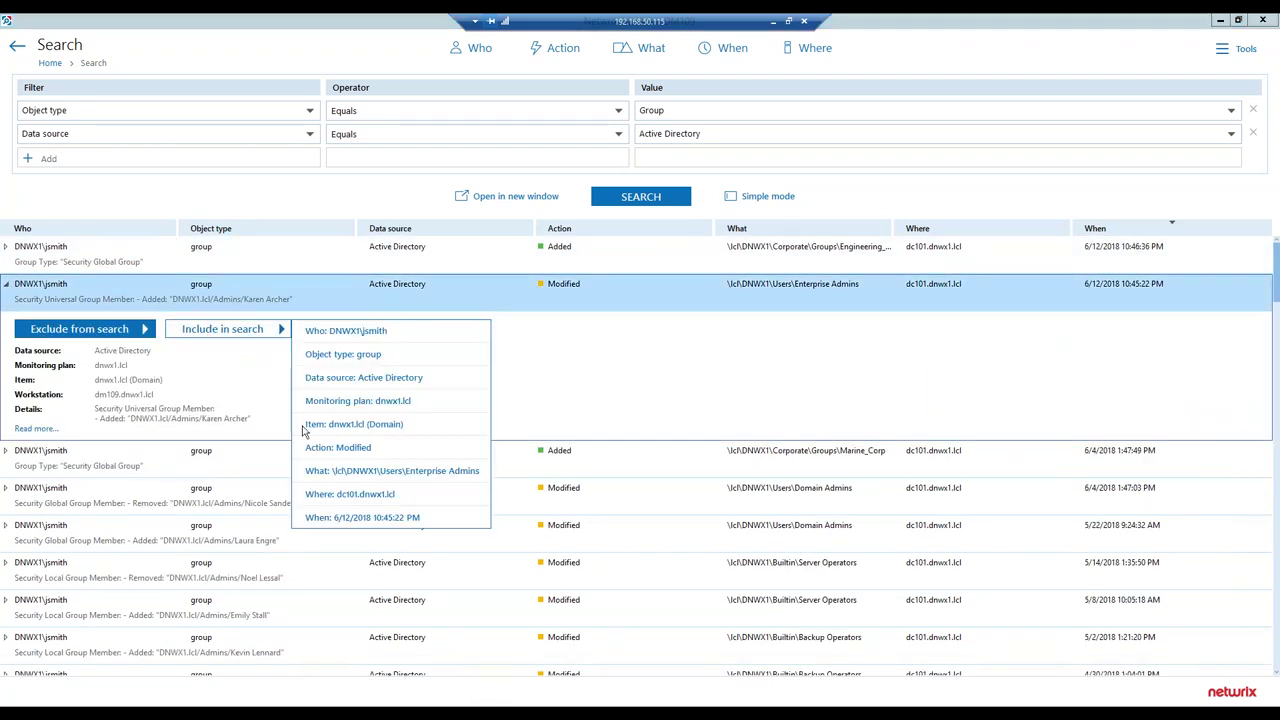
click(329, 469)
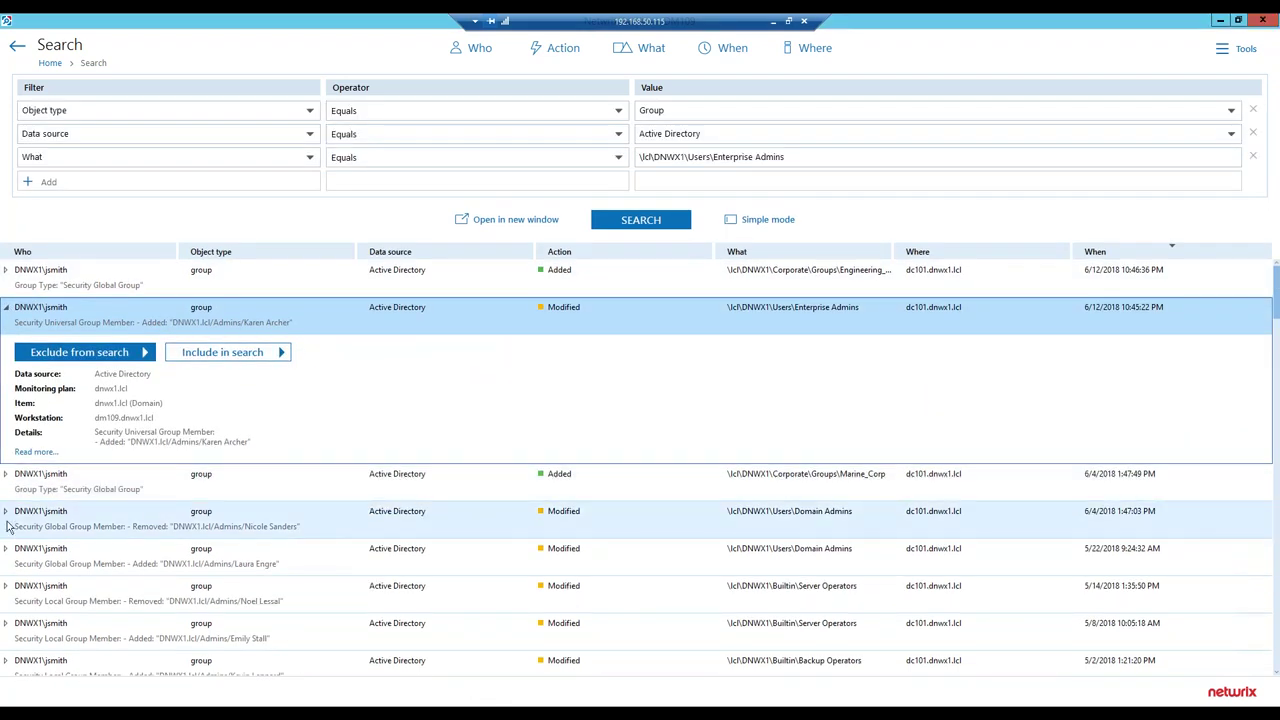
click(8, 514)
click(205, 427)
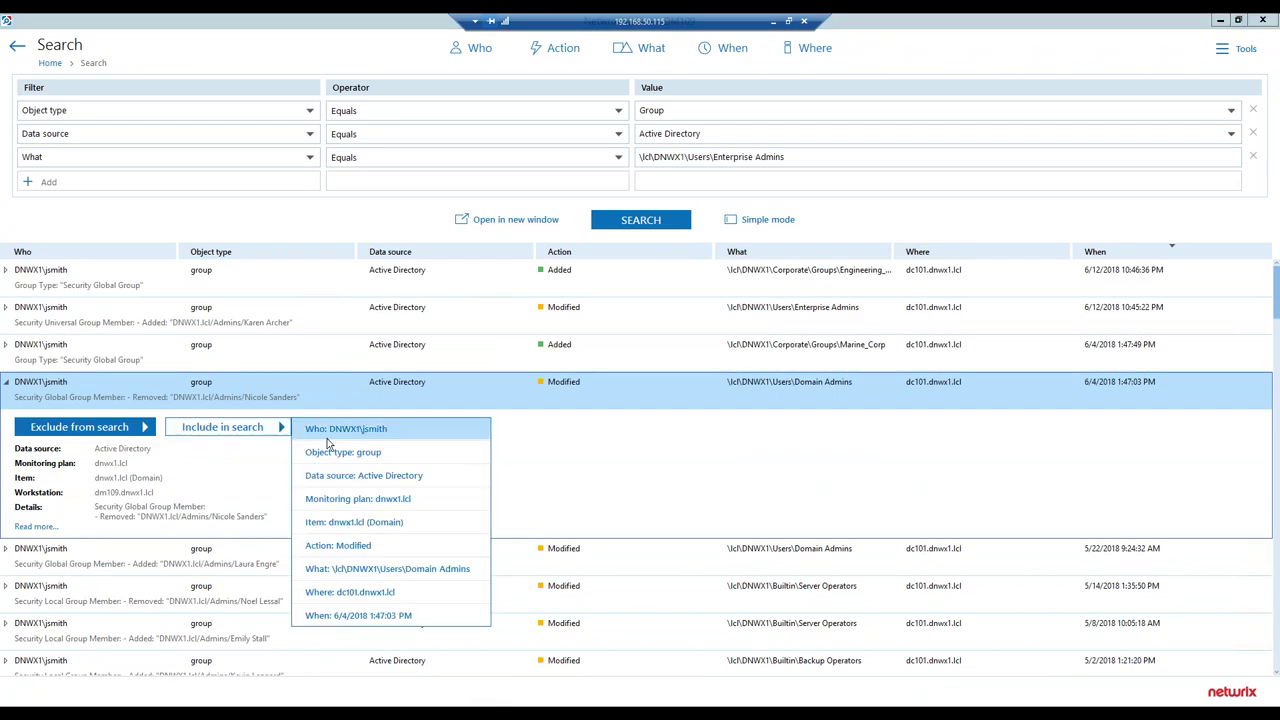
click(363, 571)
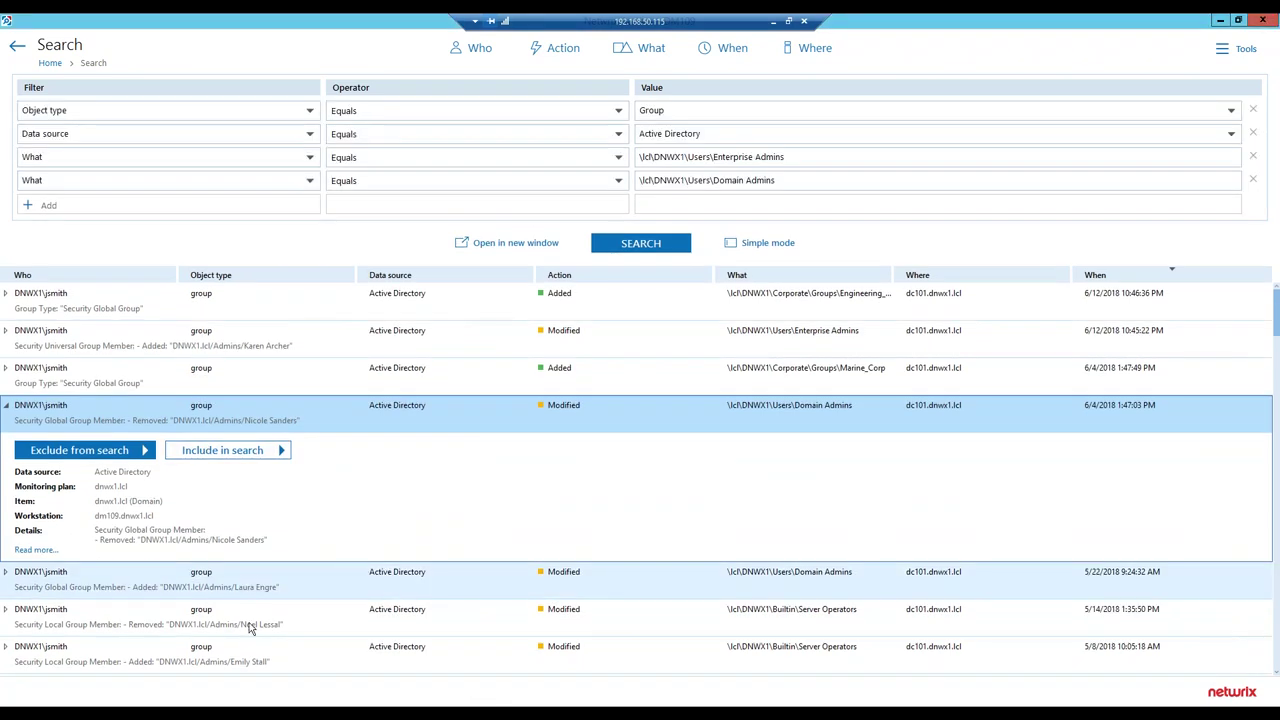
click(6, 573)
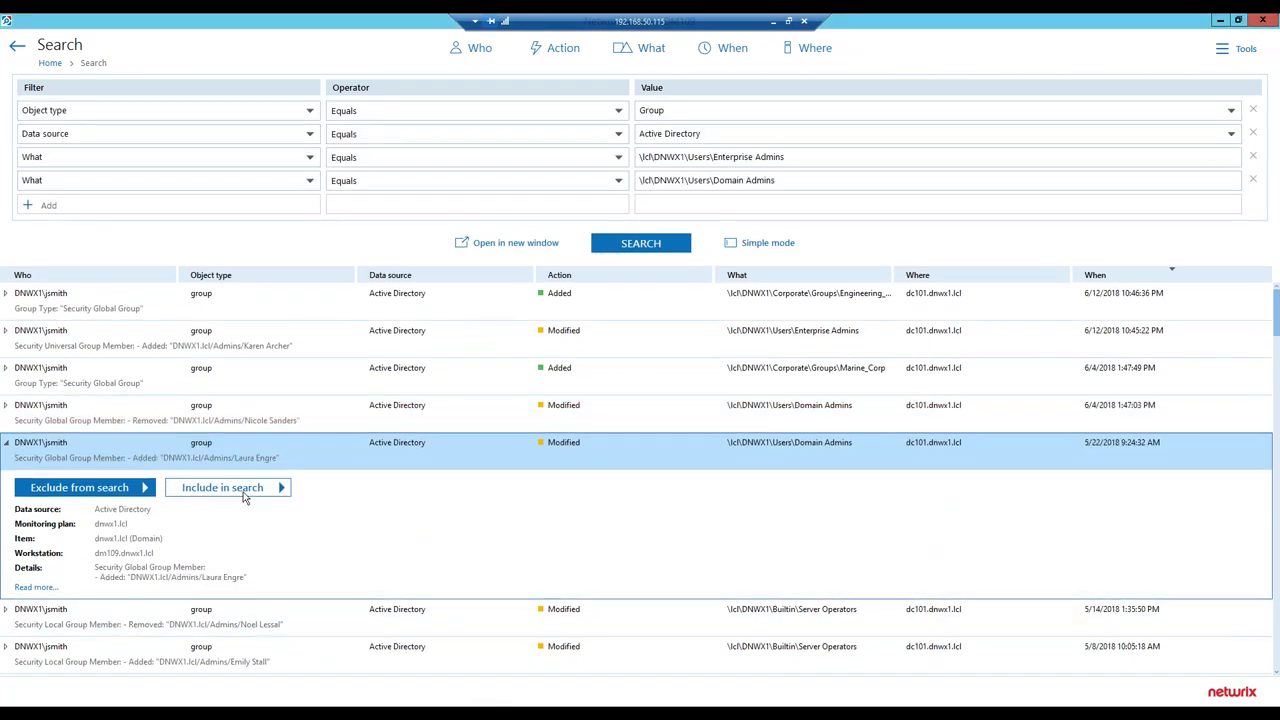
click(222, 487)
click(365, 631)
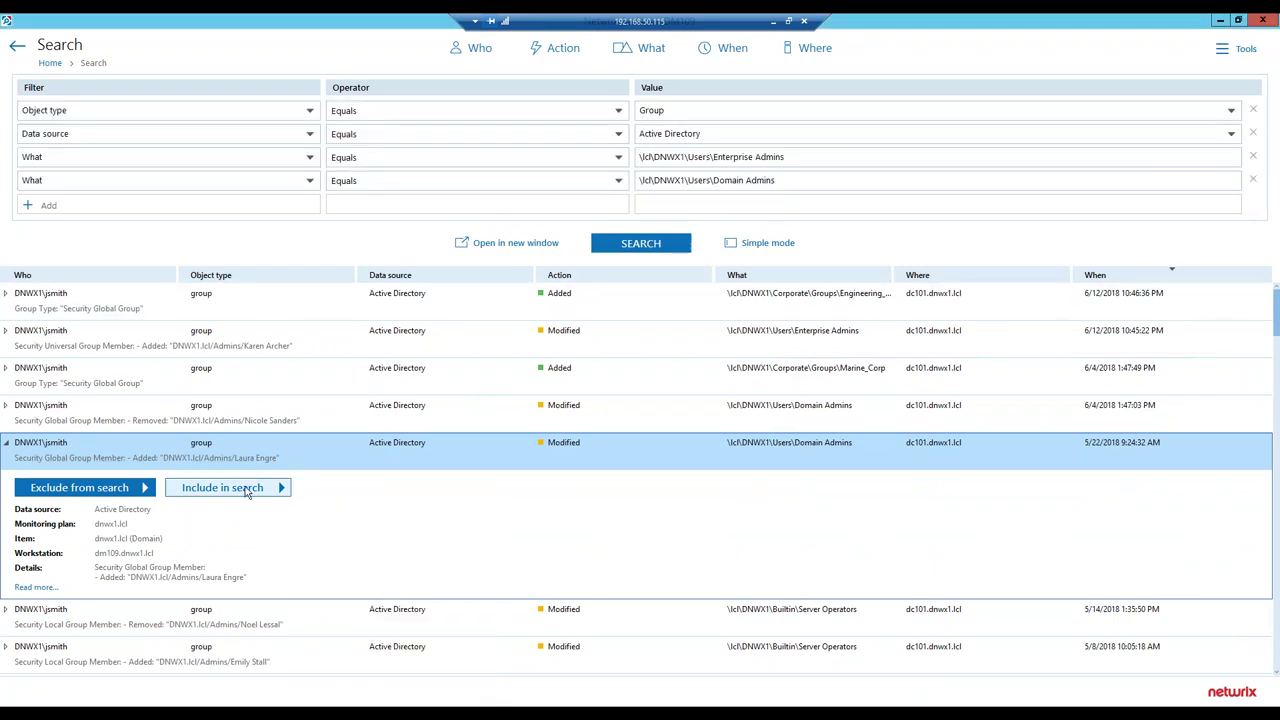
click(248, 488)
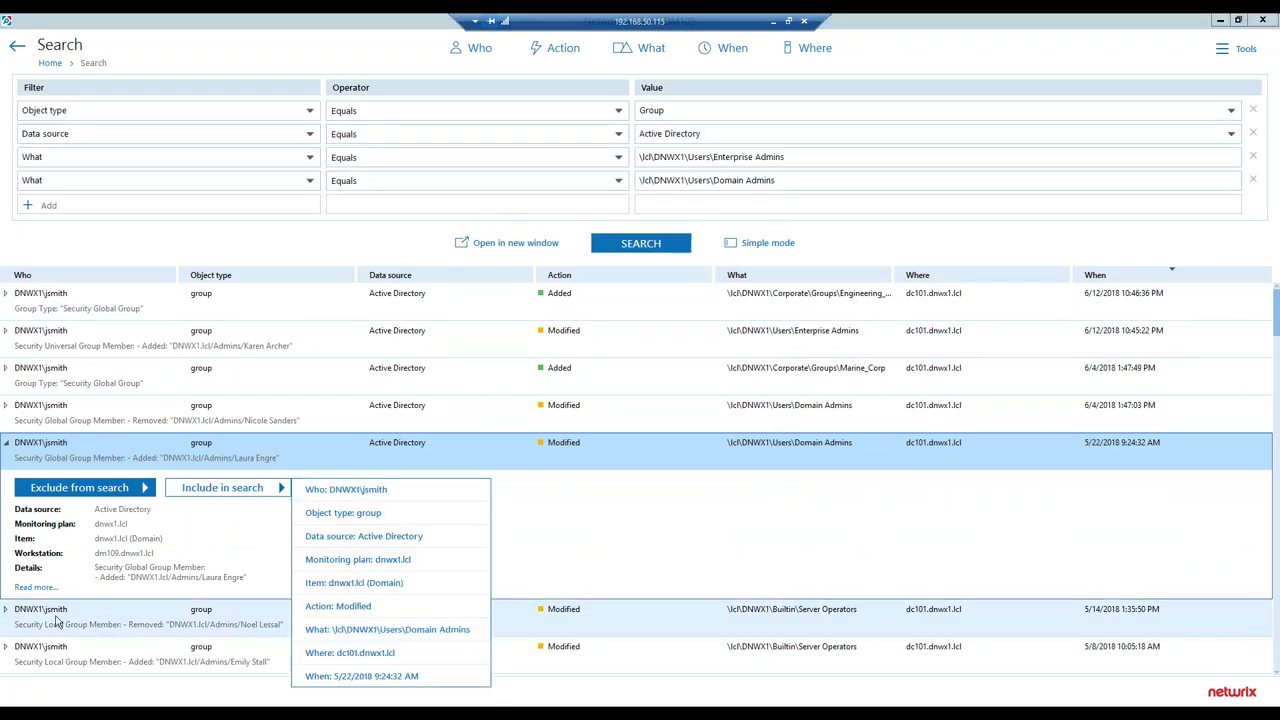
Include the Builtin\Server Operators group as another What filter from its record and rerun the search.
click(14, 608)
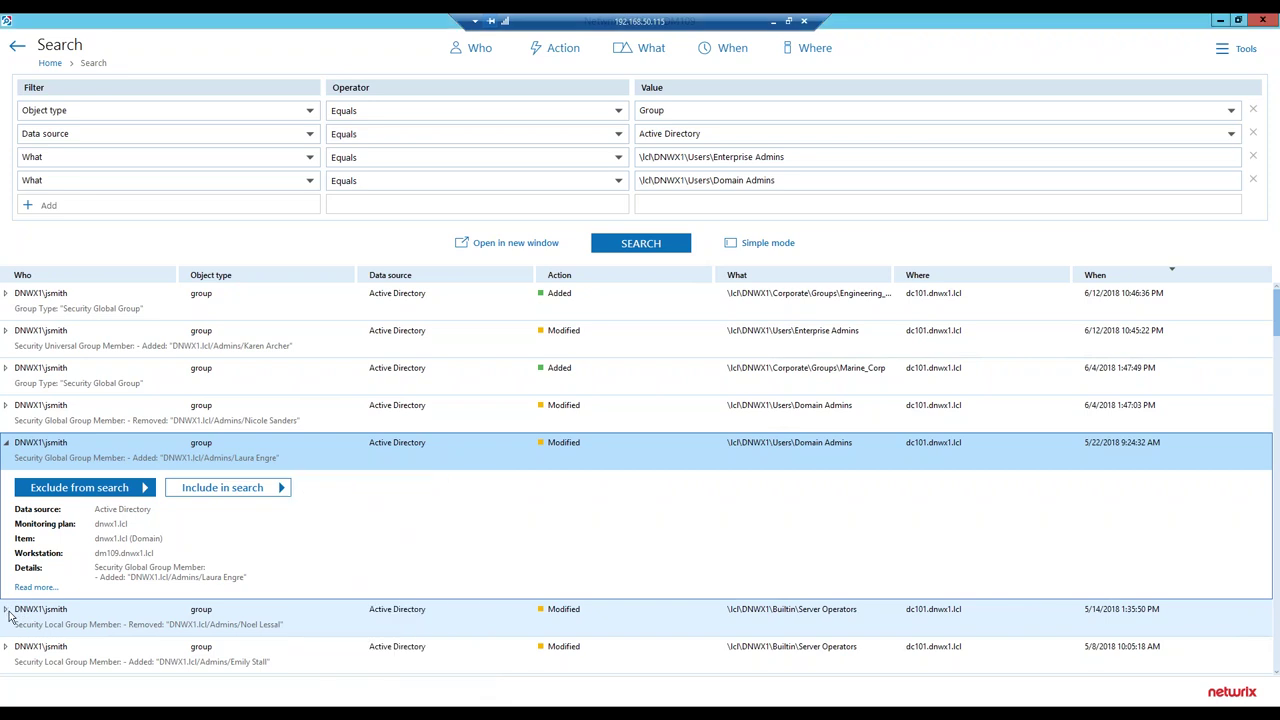
click(283, 527)
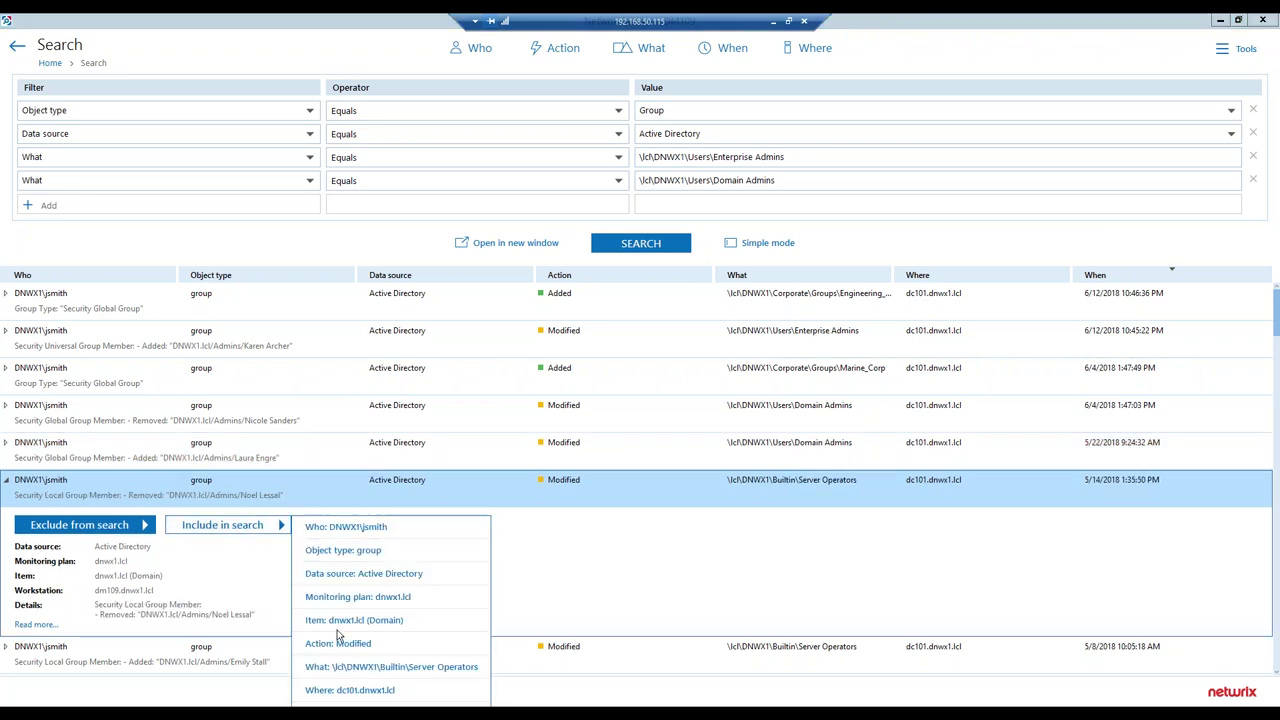
click(338, 667)
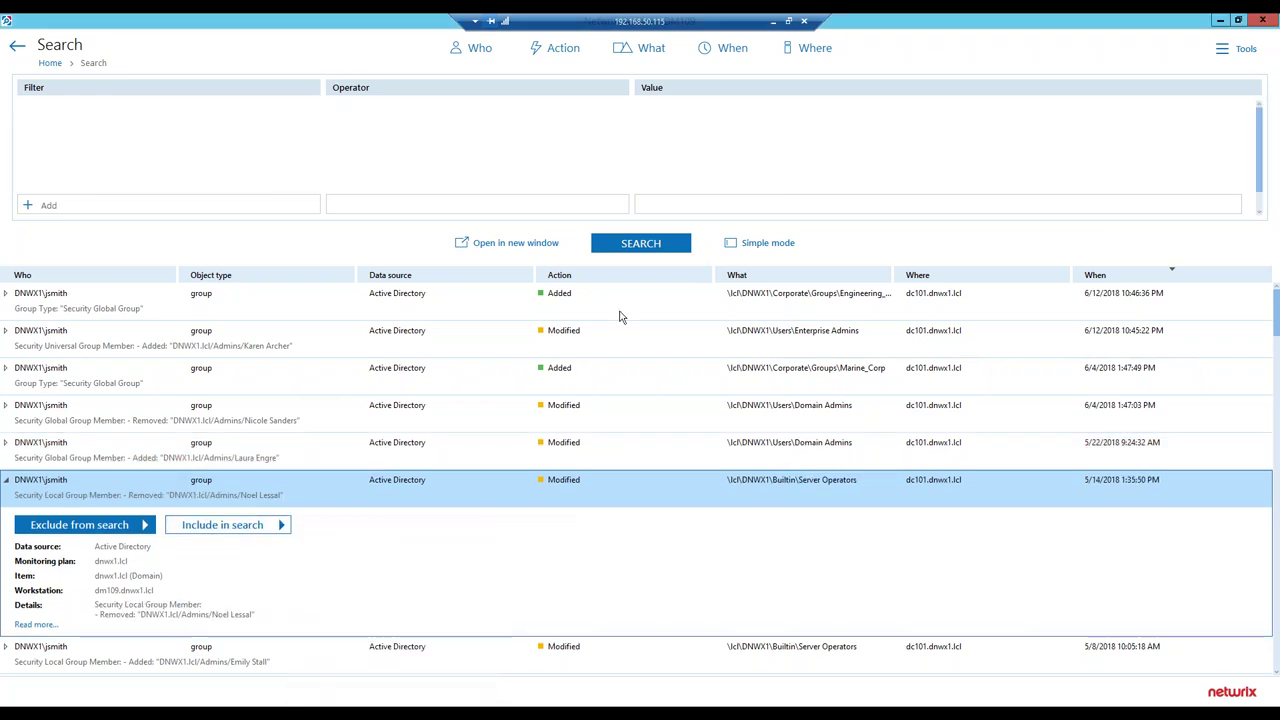
click(650, 243)
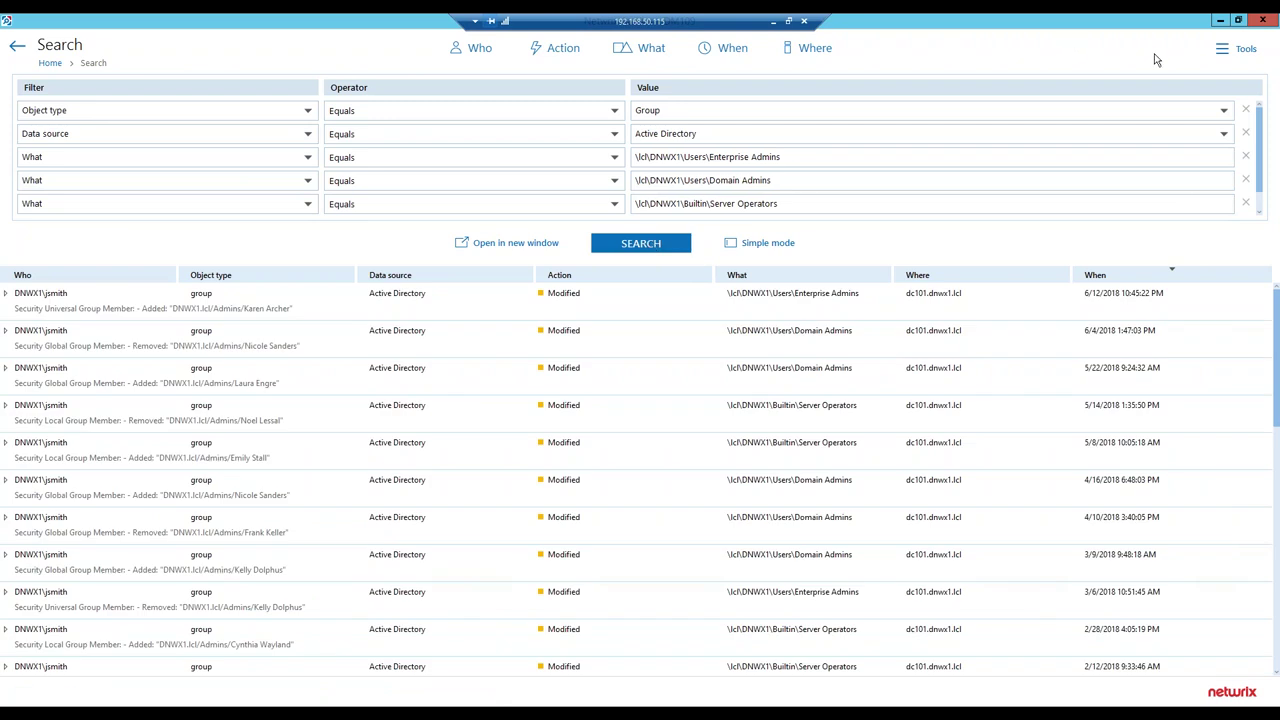
Start creating an alert from the current search, review its filters and threshold settings, and discard the alert.
click(1223, 50)
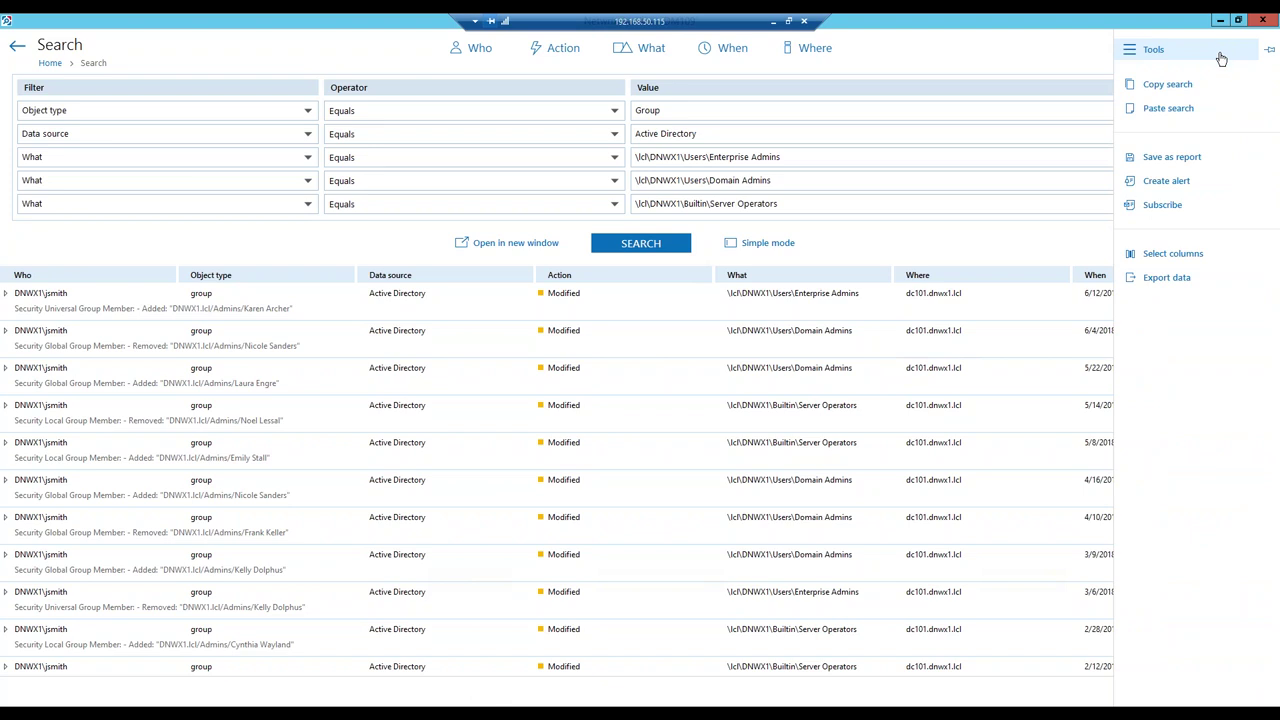
click(1166, 182)
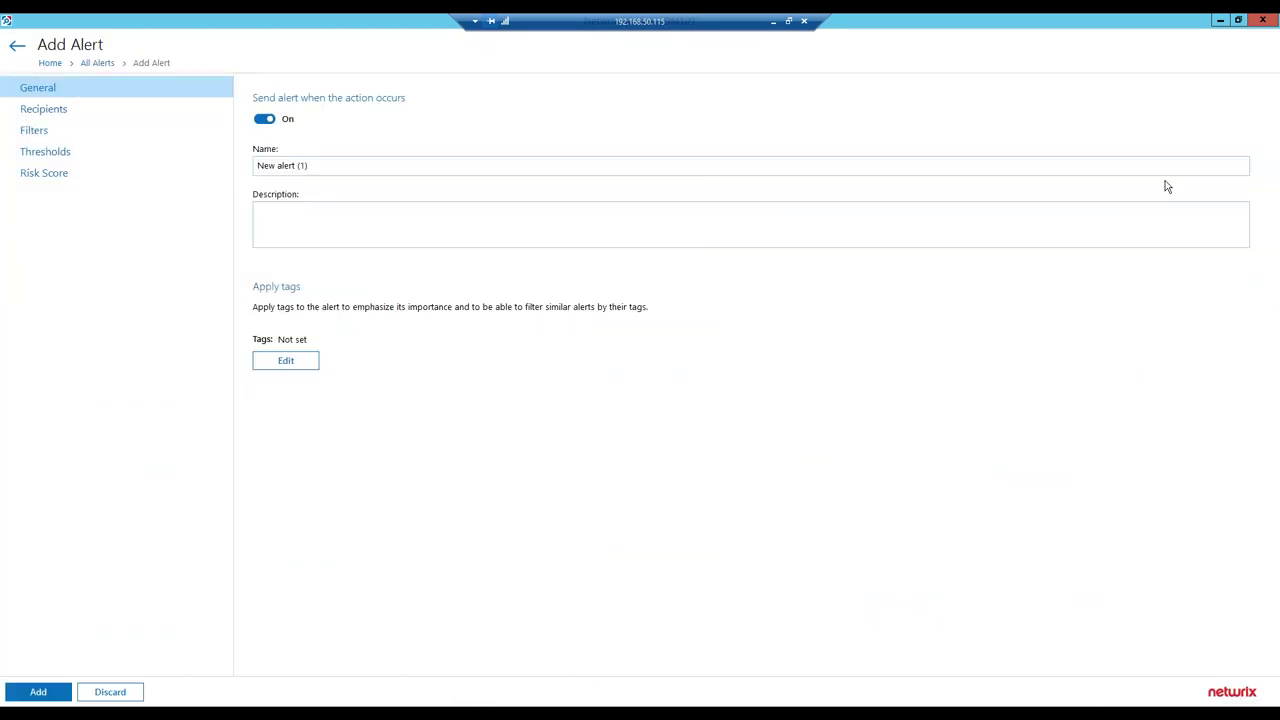
click(106, 133)
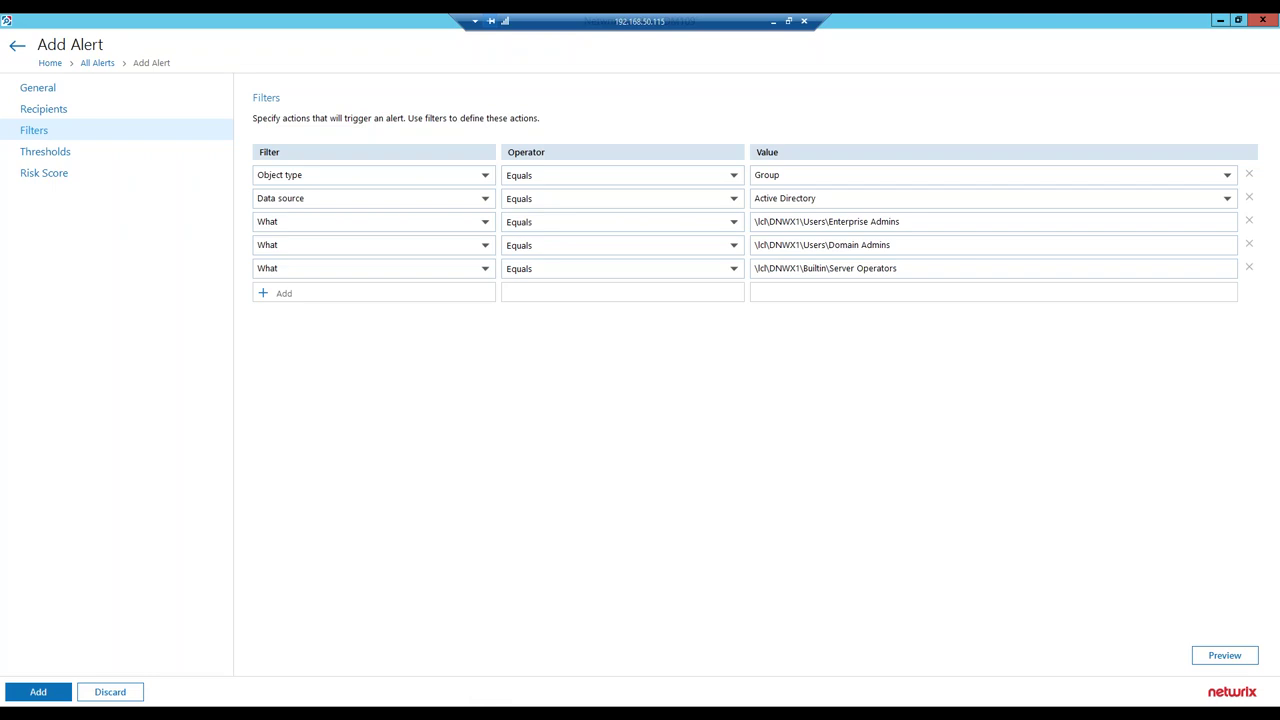
click(97, 153)
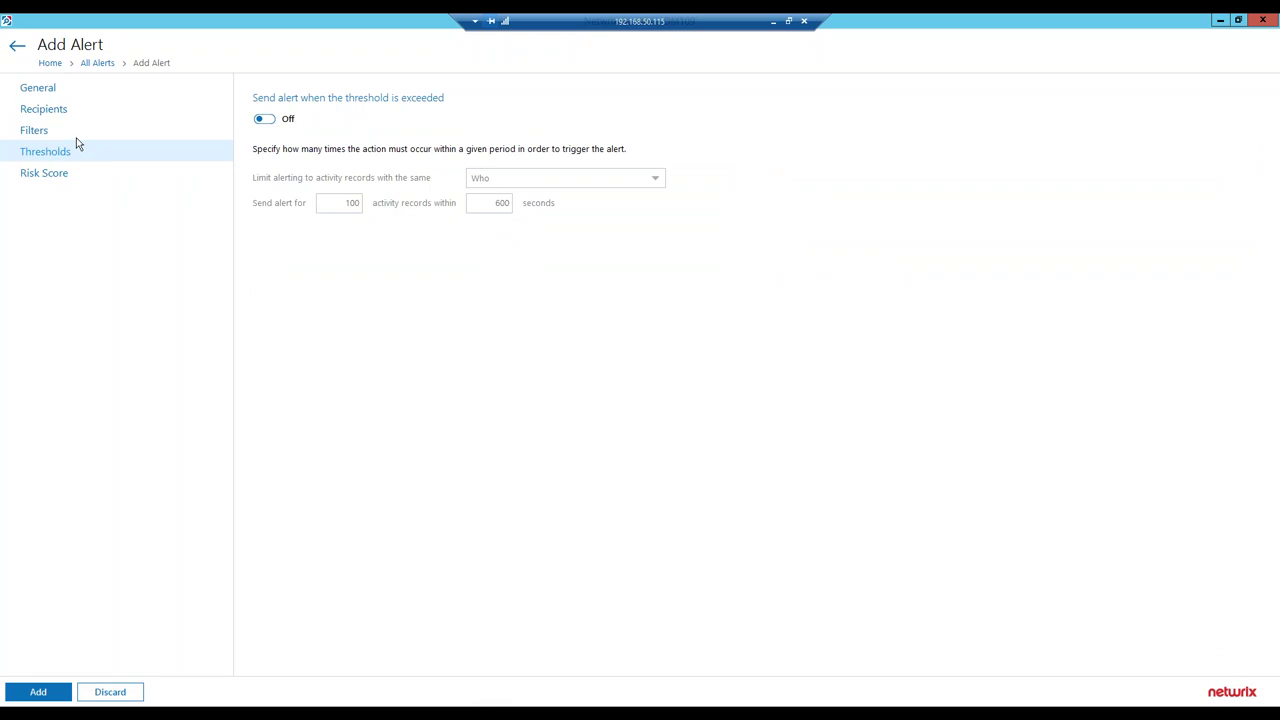
click(77, 145)
click(19, 48)
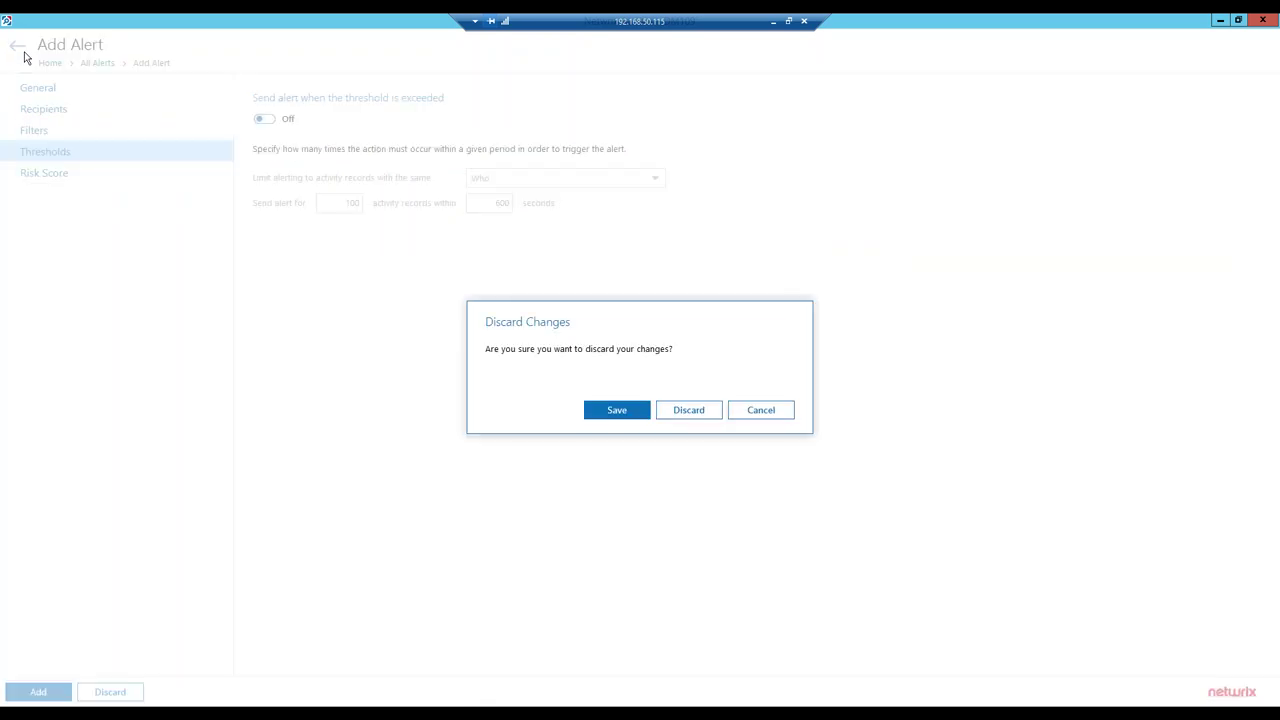
click(676, 411)
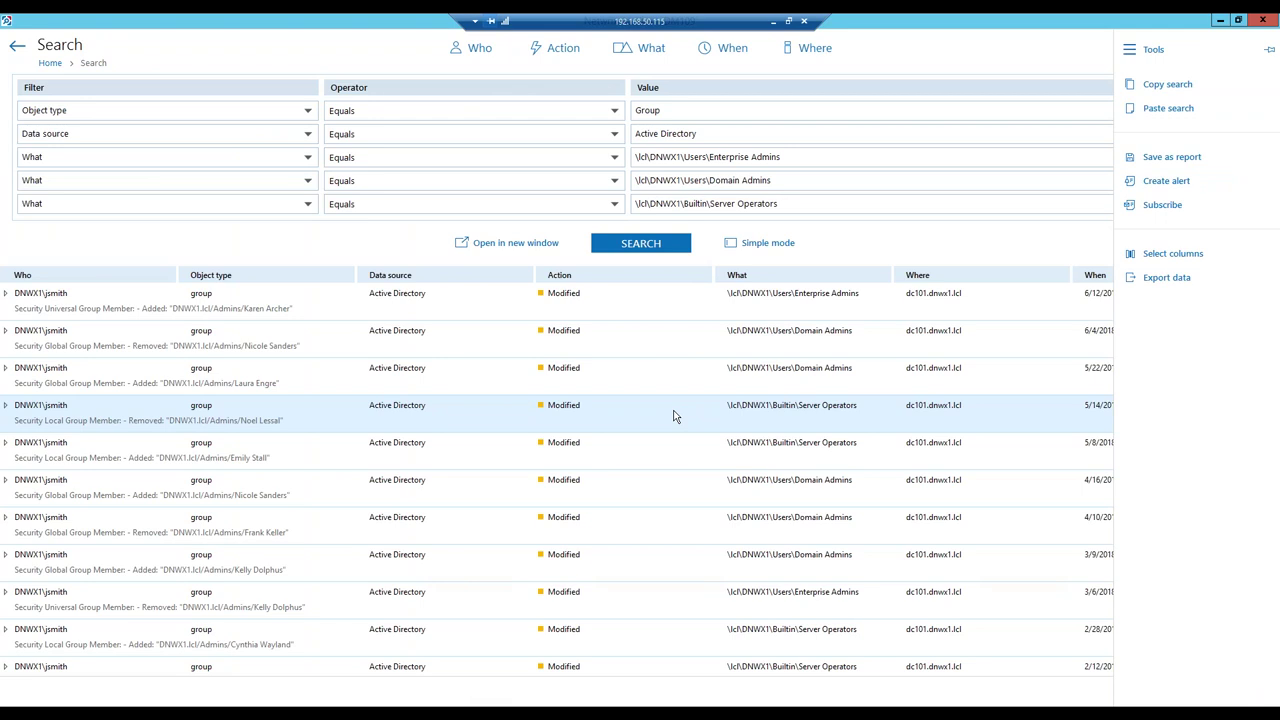
Go to the reports and open the GDPR Compliance summary among the compliance reports.
click(17, 47)
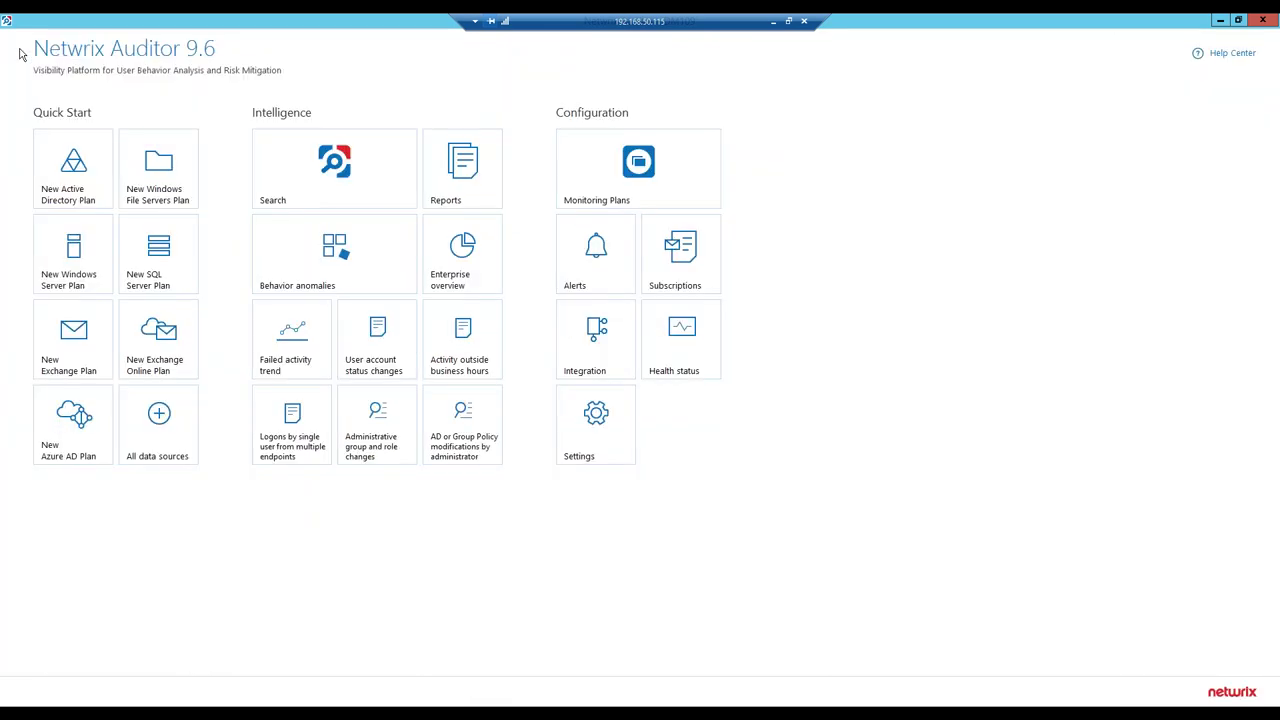
click(461, 186)
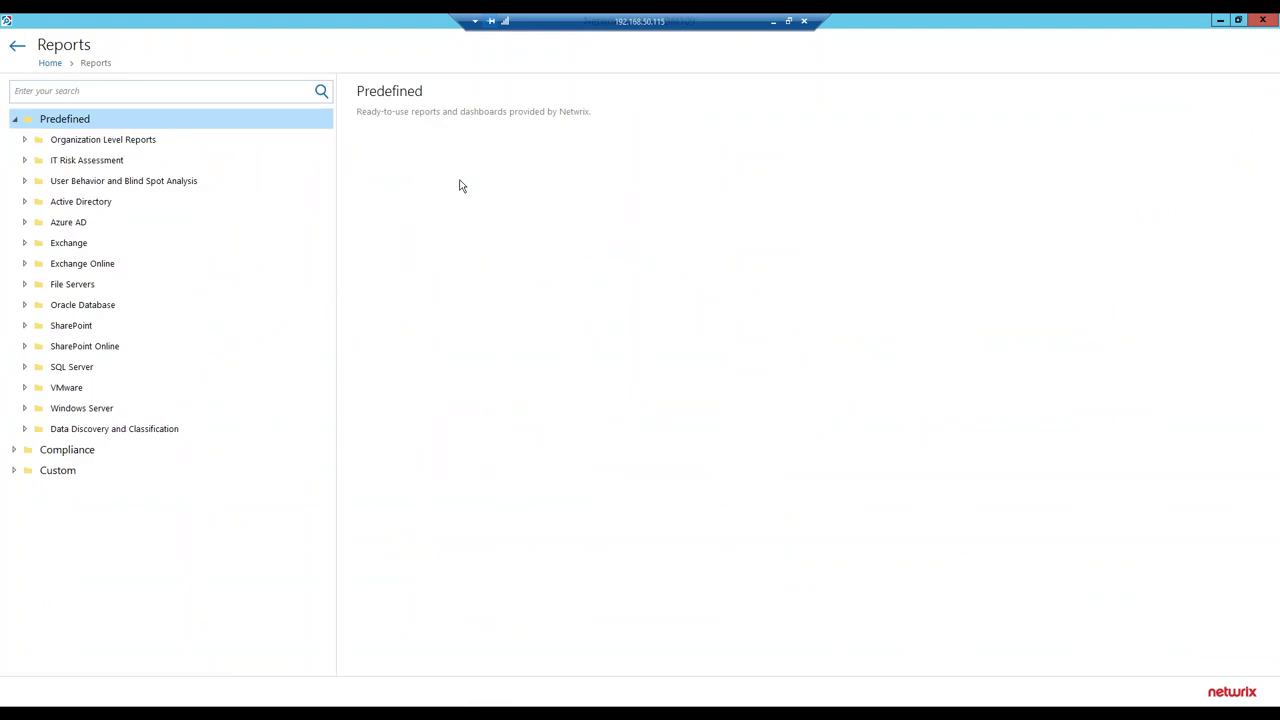
click(26, 205)
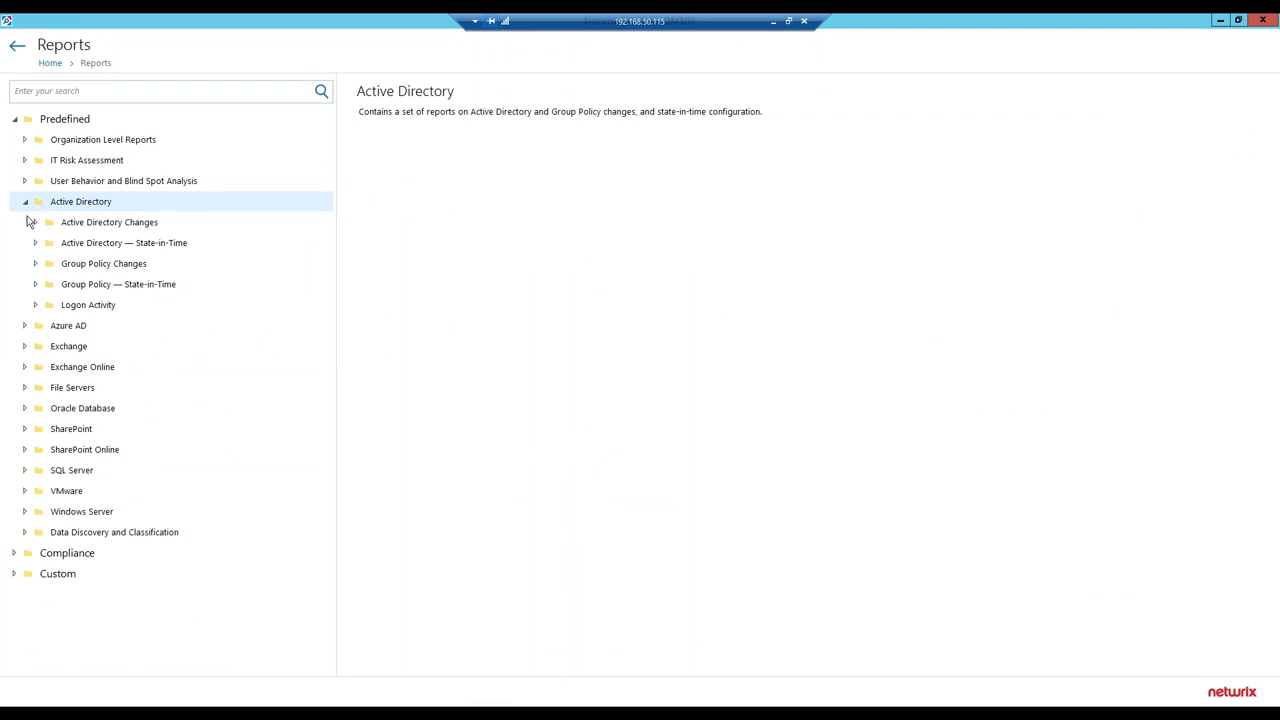
click(14, 553)
scroll(15, 559, down, 1)
scroll(15, 559, down, 1)
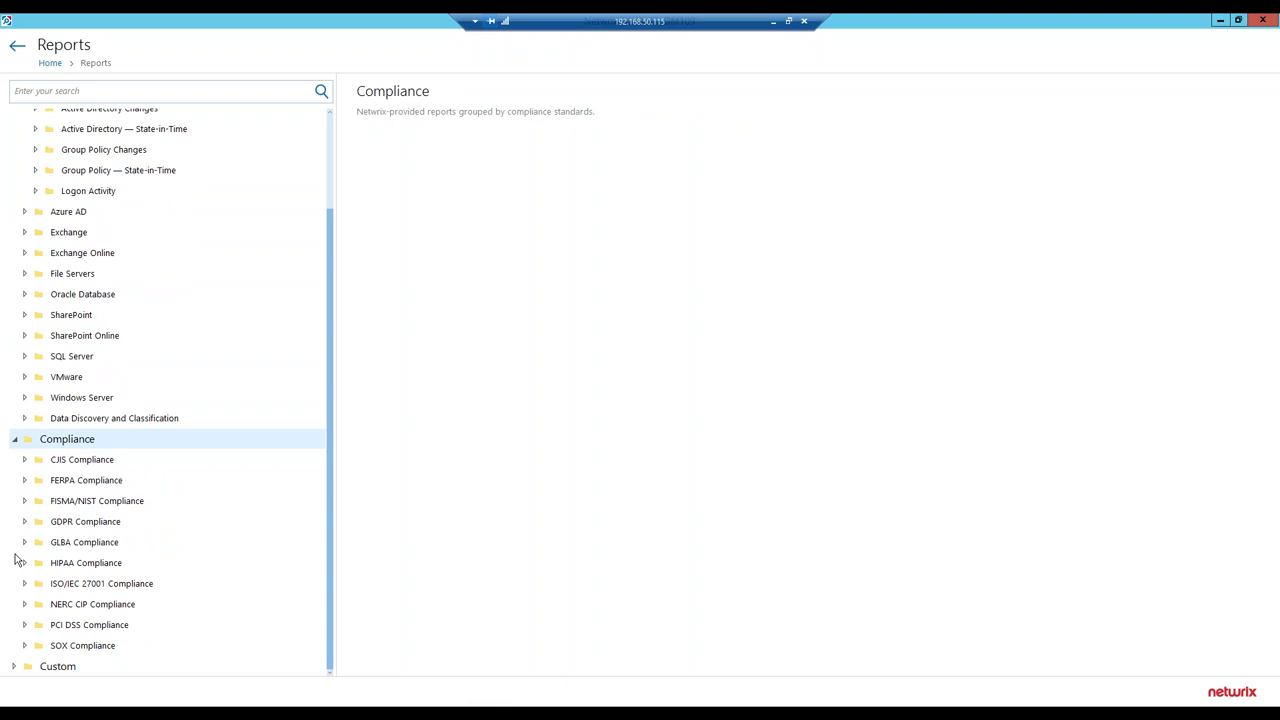
click(75, 526)
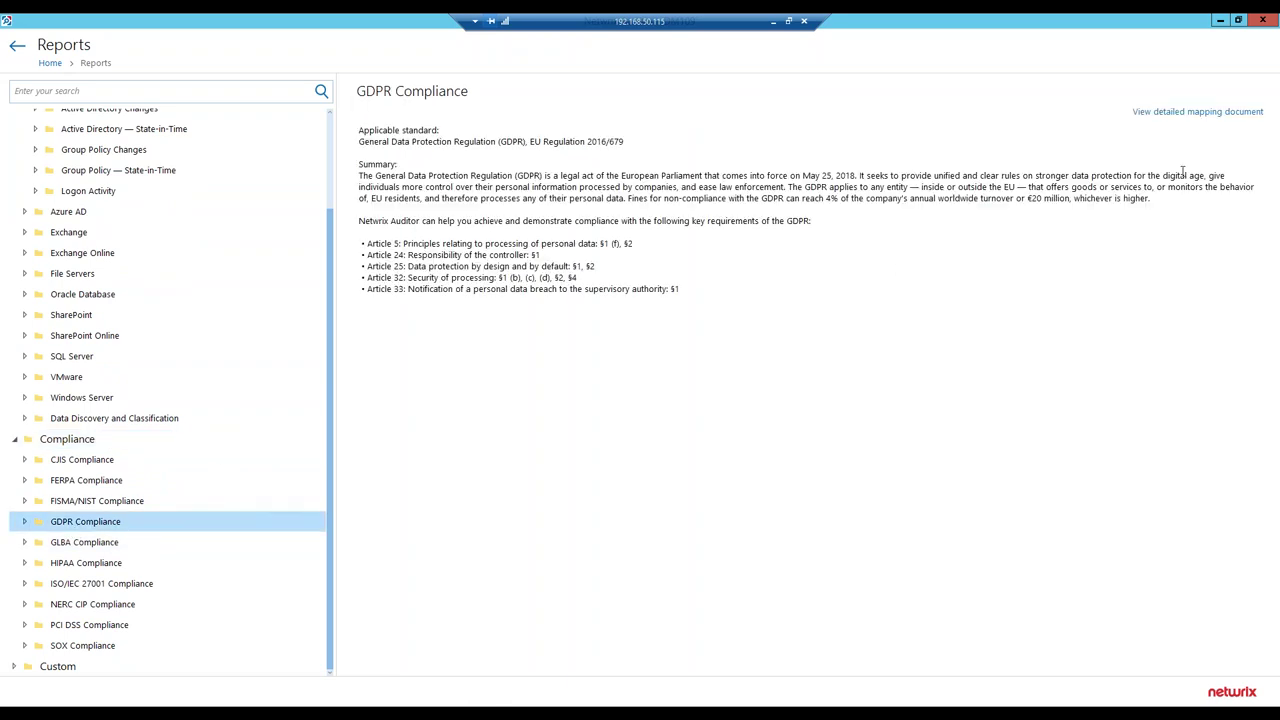
Examine the detailed GDPR mapping document, including its Access Control section, and put the browser window away.
click(1205, 111)
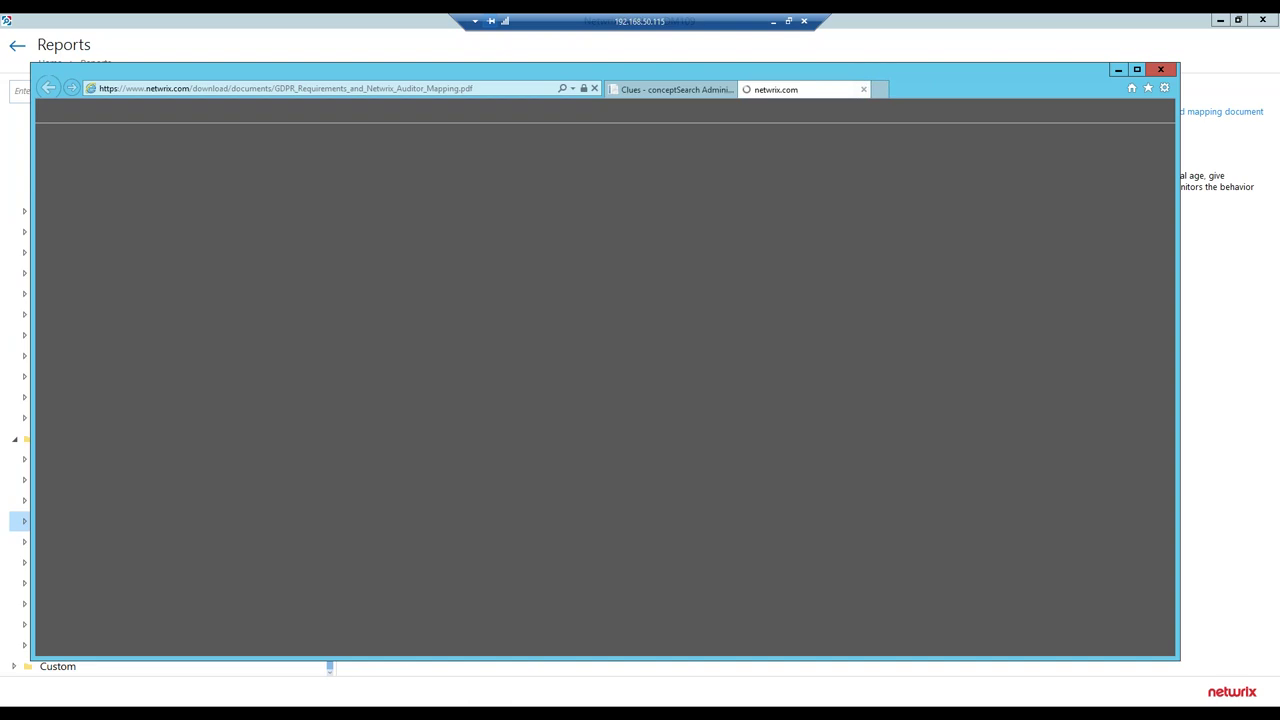
scroll(600, 380, down, 3)
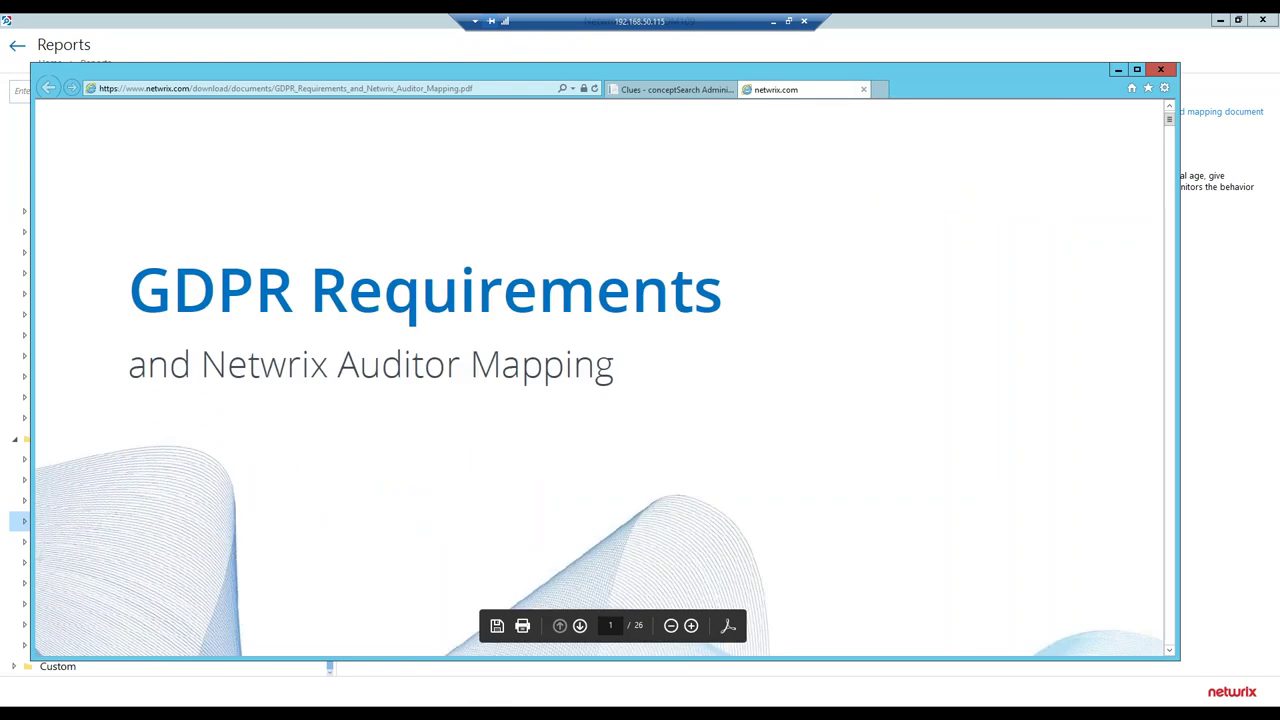
scroll(600, 380, down, 10)
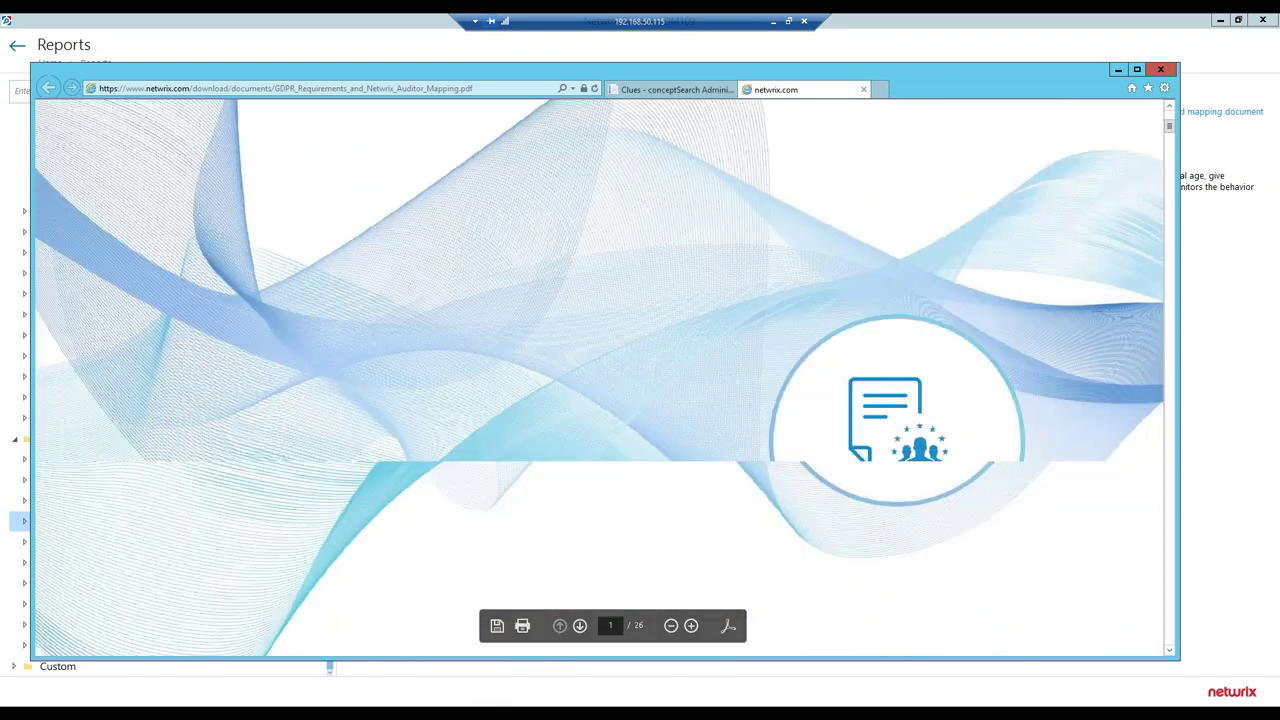
scroll(600, 380, down, 20)
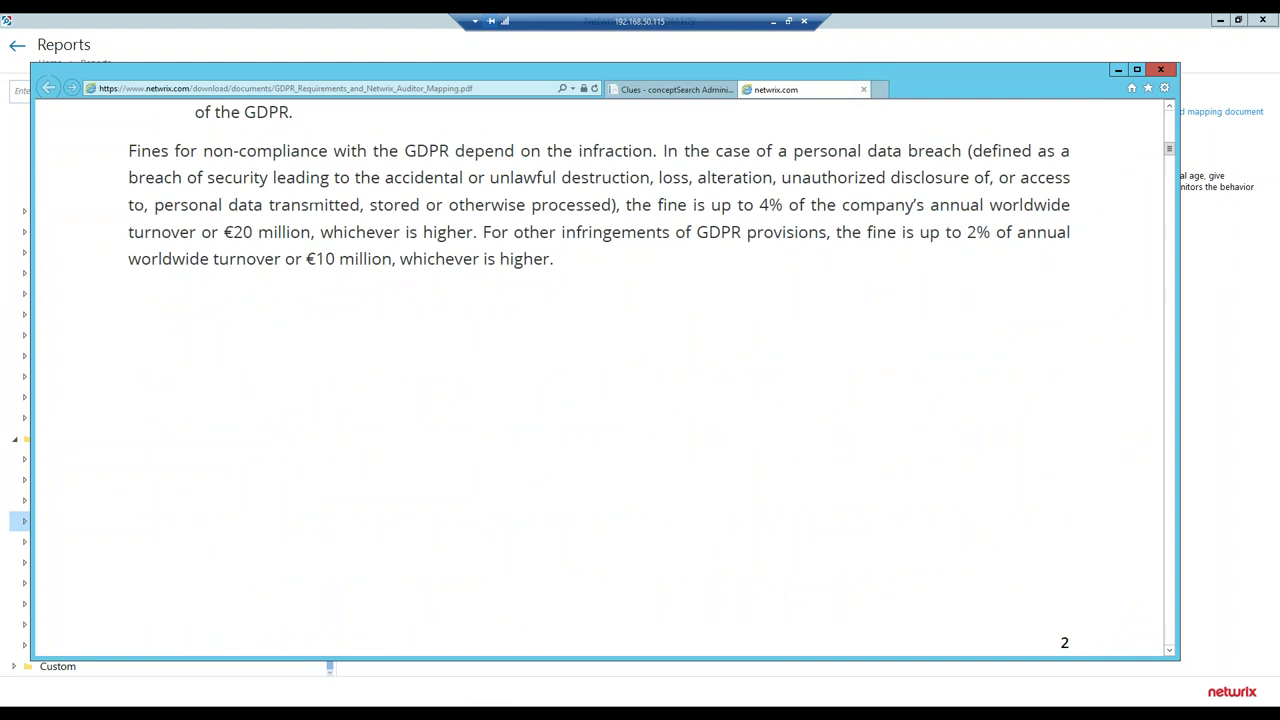
scroll(600, 380, down, 10)
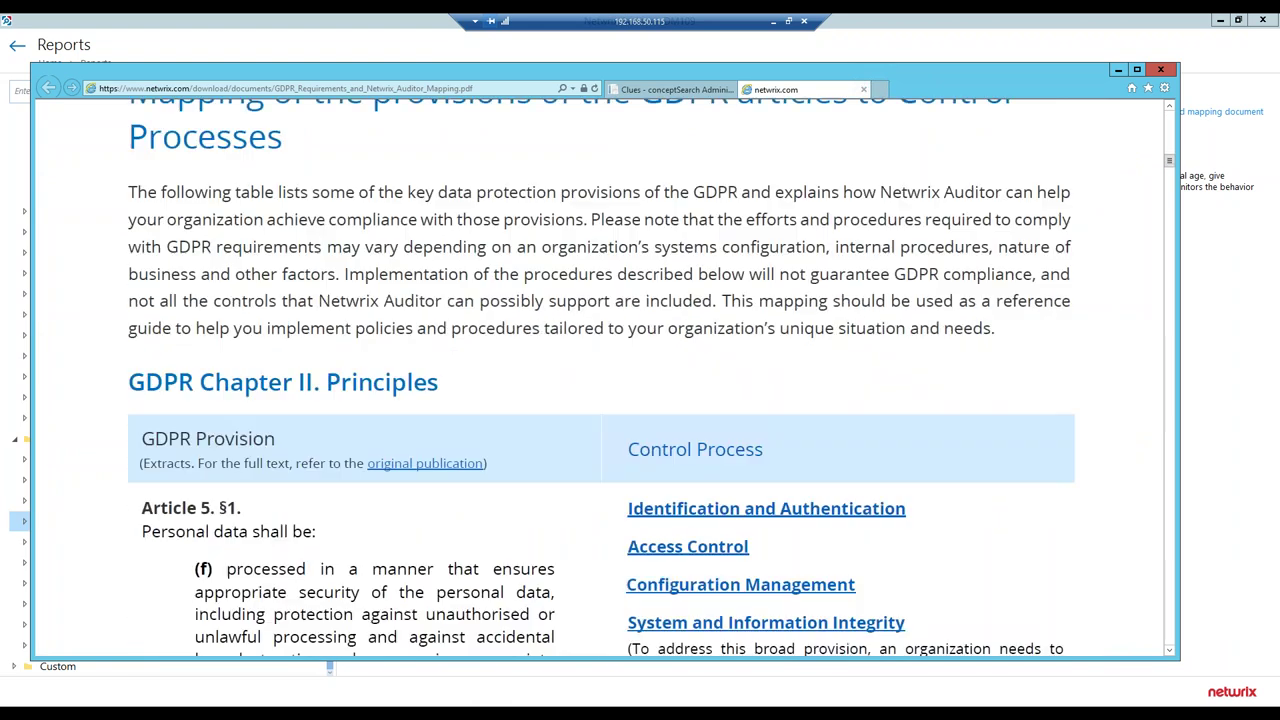
scroll(728, 362, down, 4)
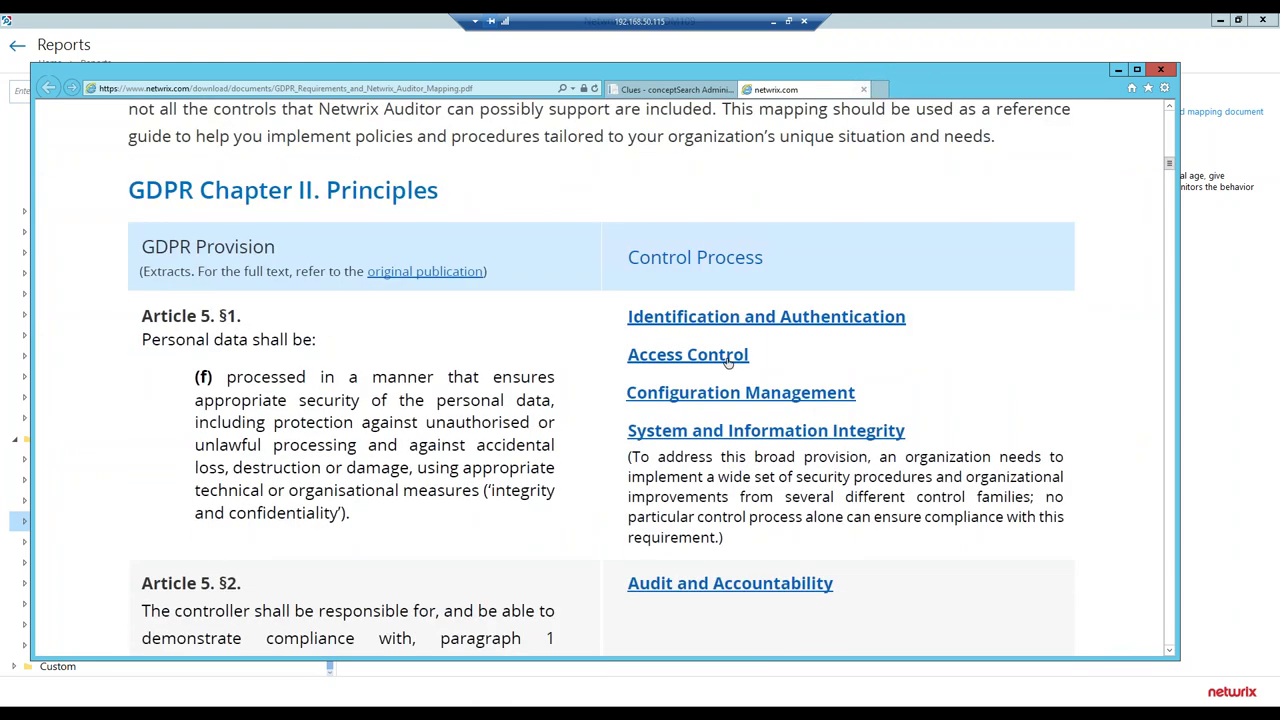
click(728, 362)
scroll(728, 362, down, 1)
scroll(652, 379, down, 1)
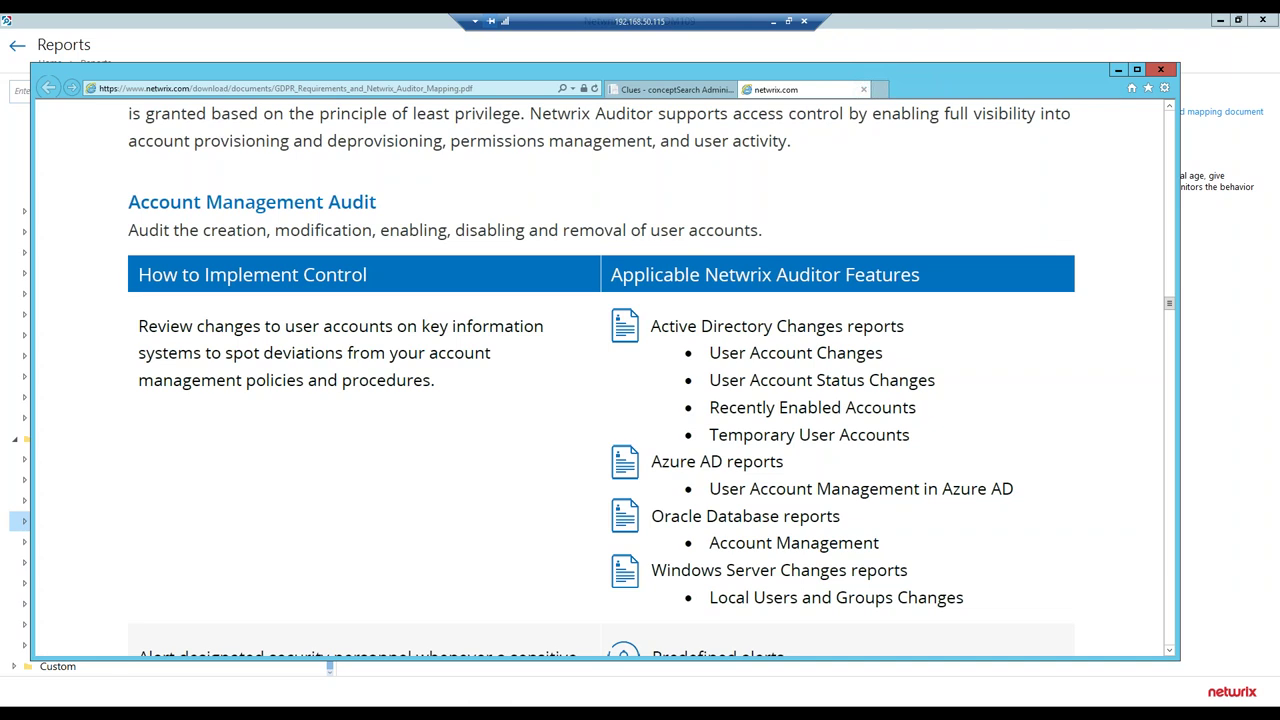
click(1118, 70)
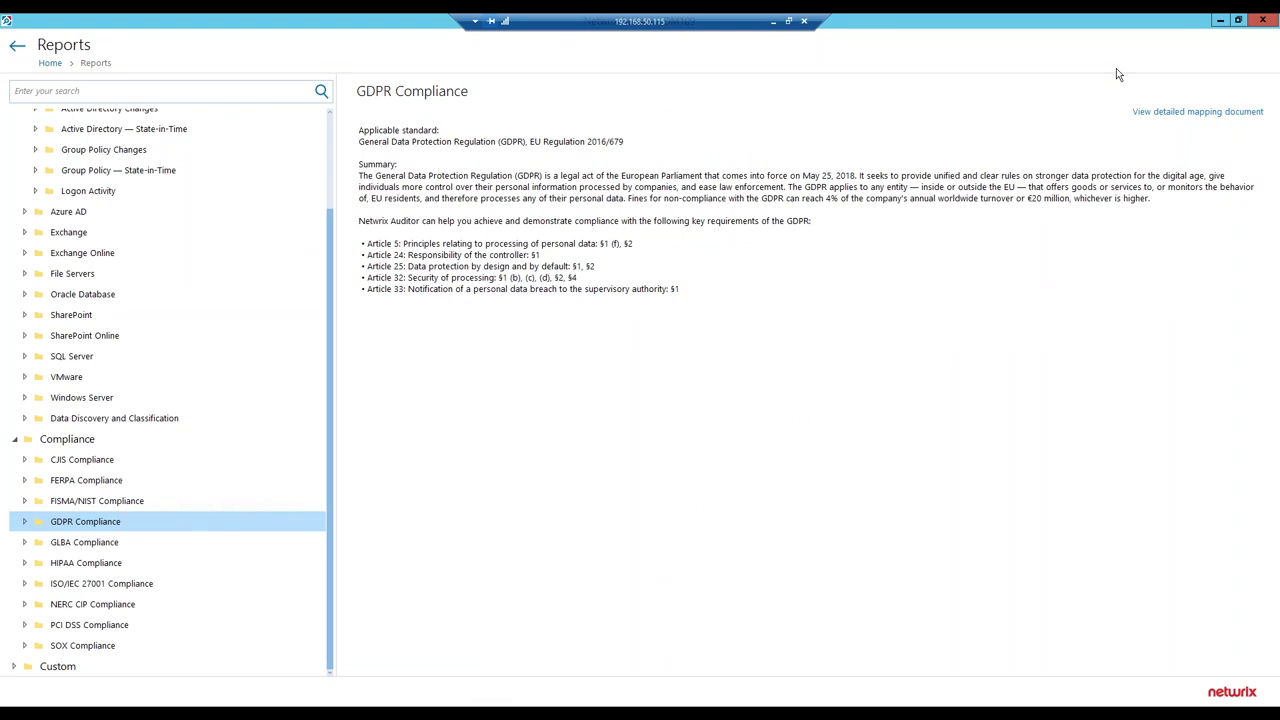
Run the predefined All Active Directory Changes report, examine its recorded changes, and return to the report list.
scroll(331, 146, up, 2)
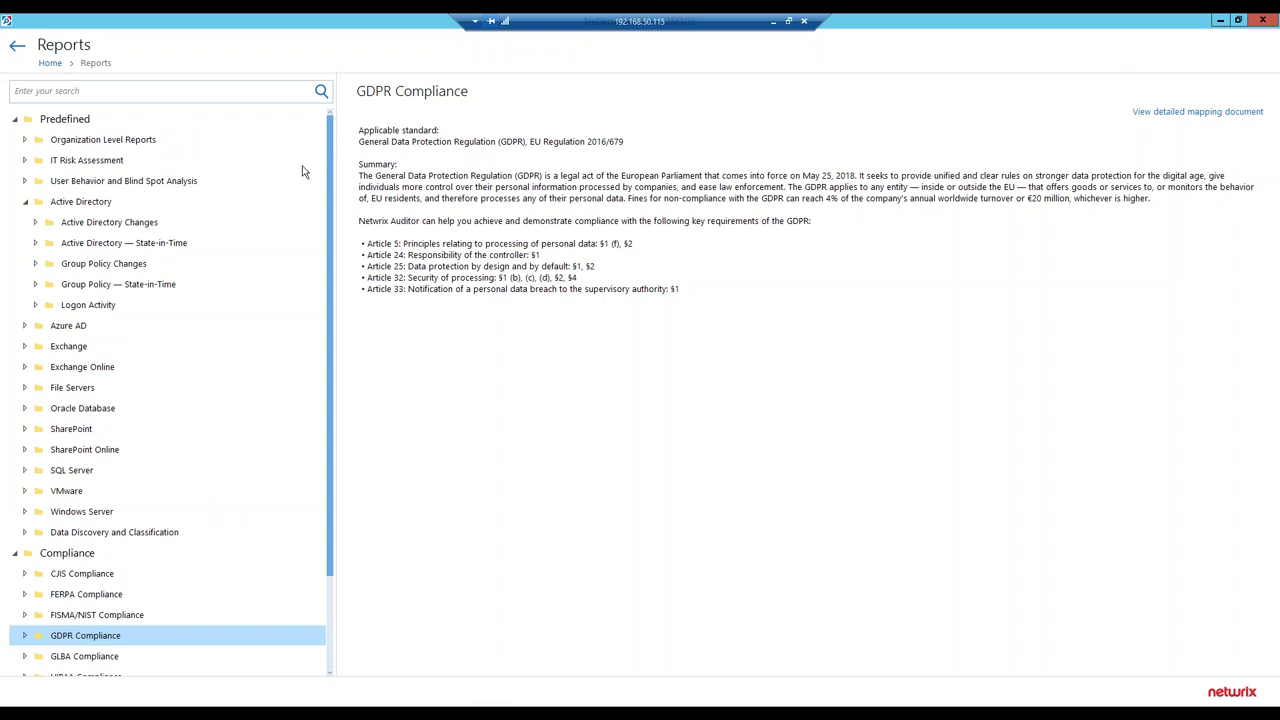
click(35, 224)
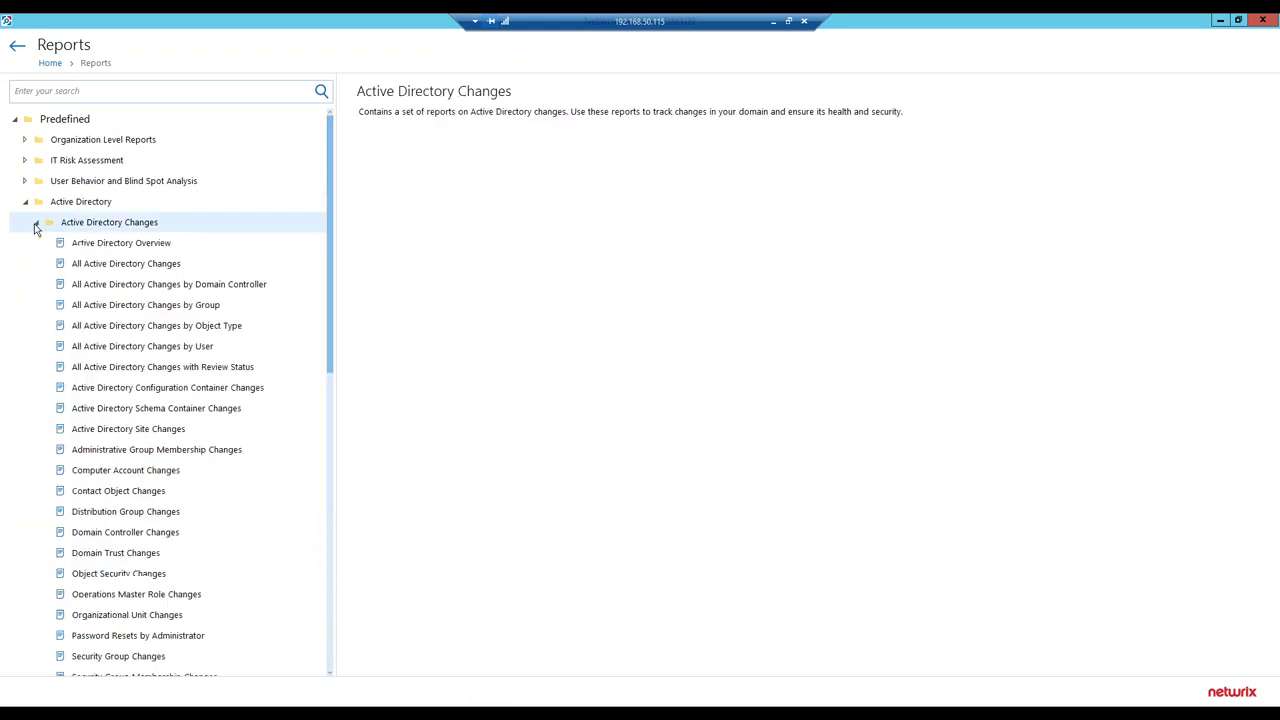
click(76, 264)
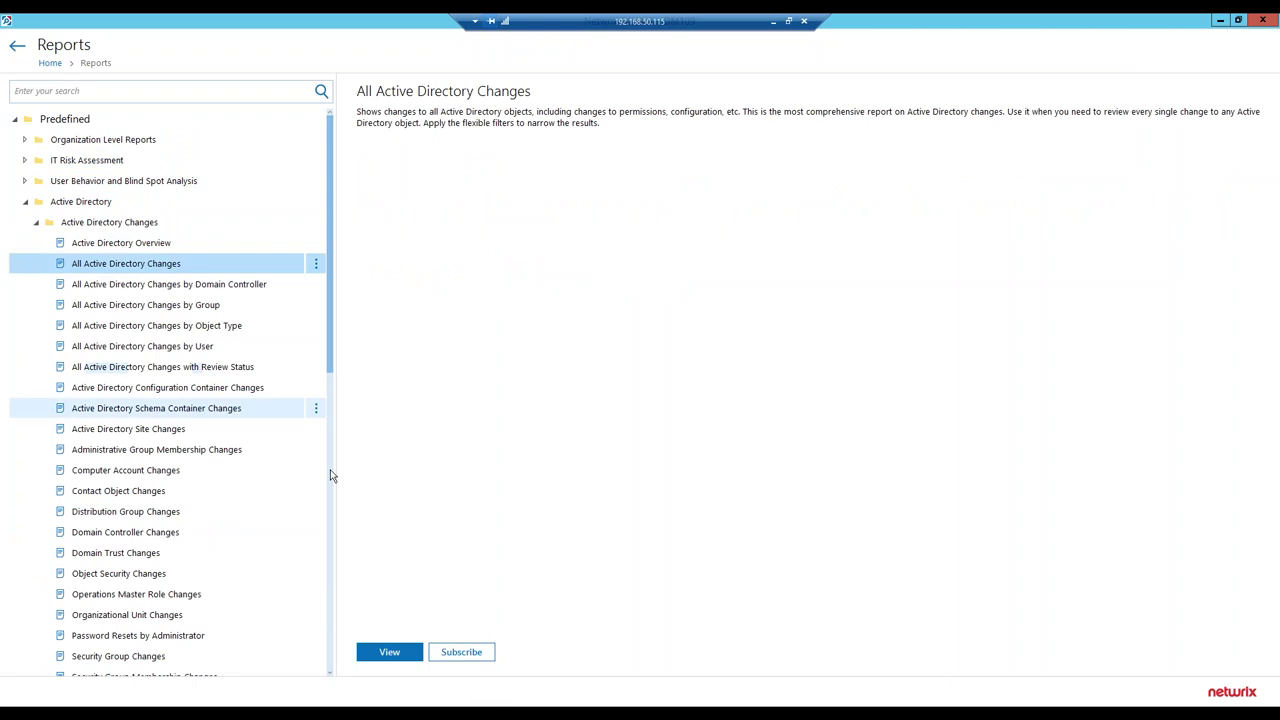
click(385, 652)
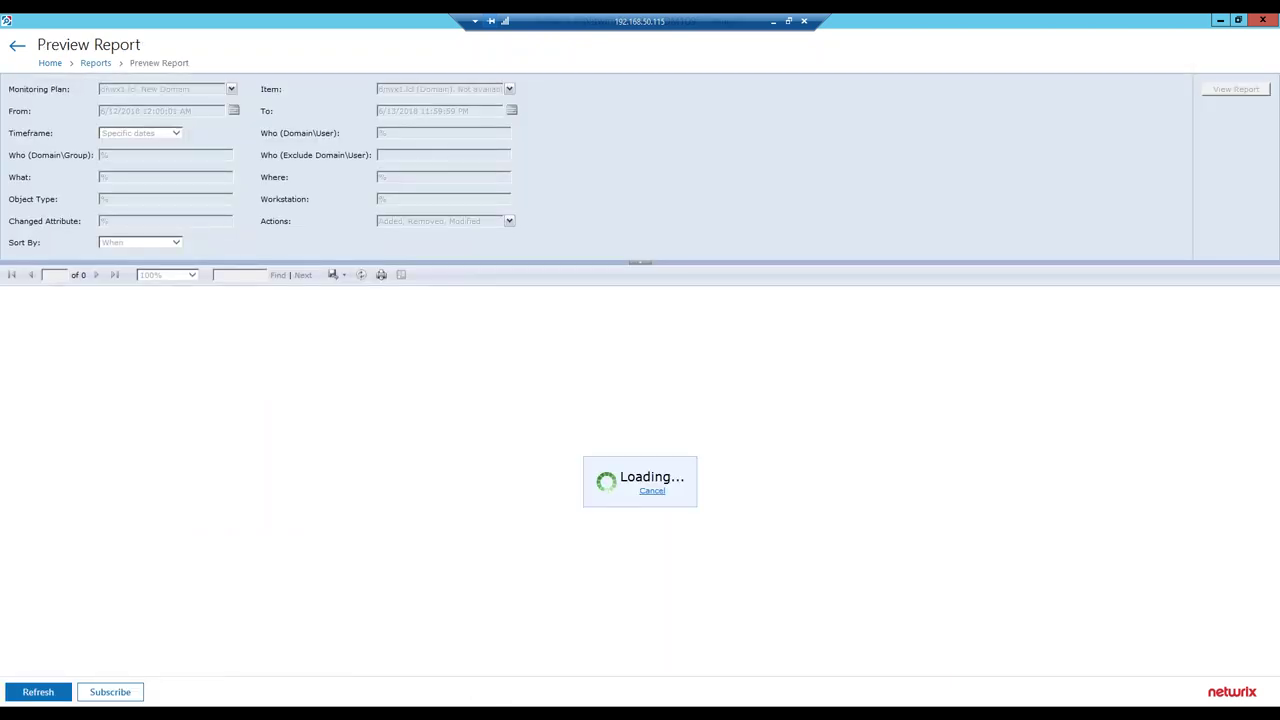
scroll(338, 547, down, 1)
scroll(338, 547, down, 1)
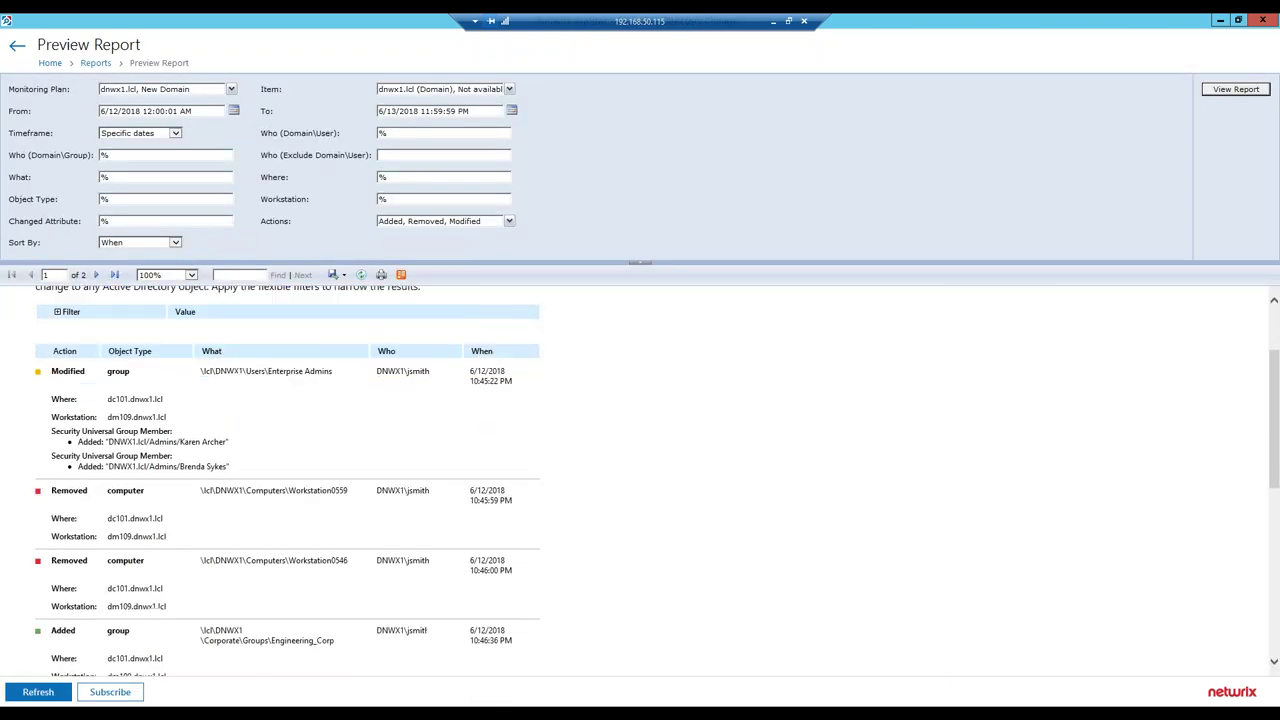
scroll(338, 547, down, 1)
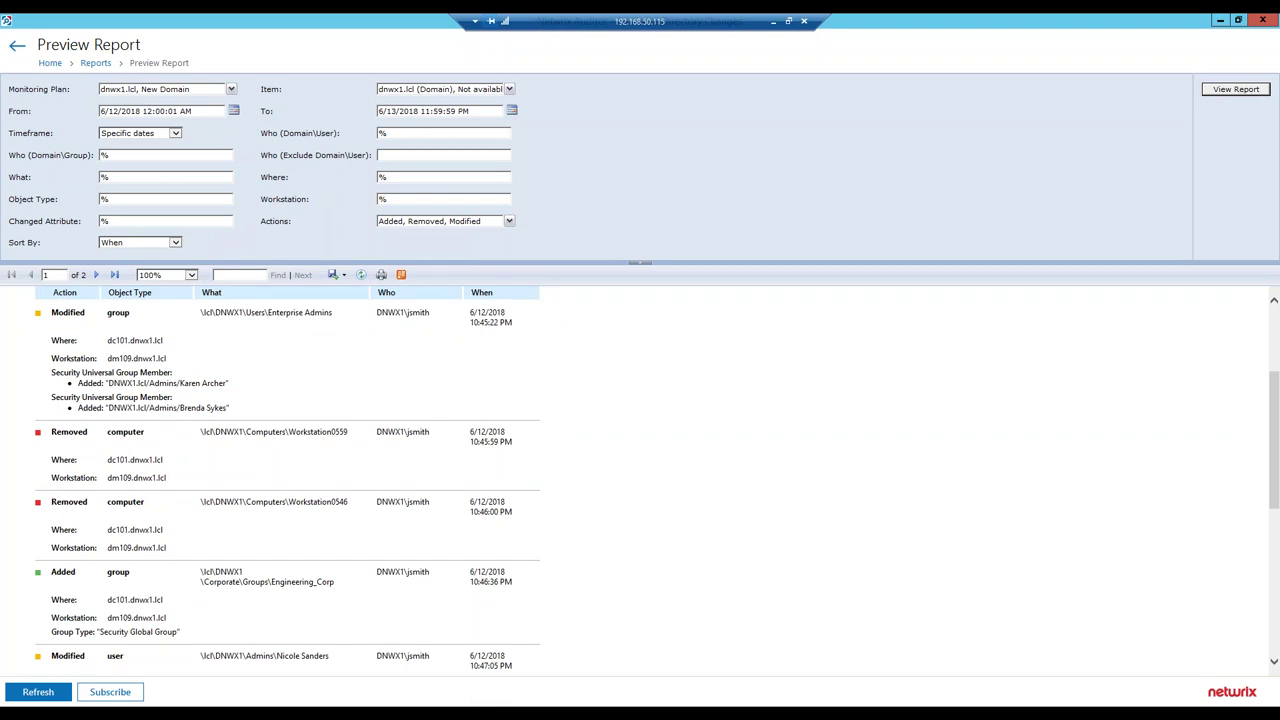
scroll(640, 475, down, 2)
scroll(330, 550, down, 4)
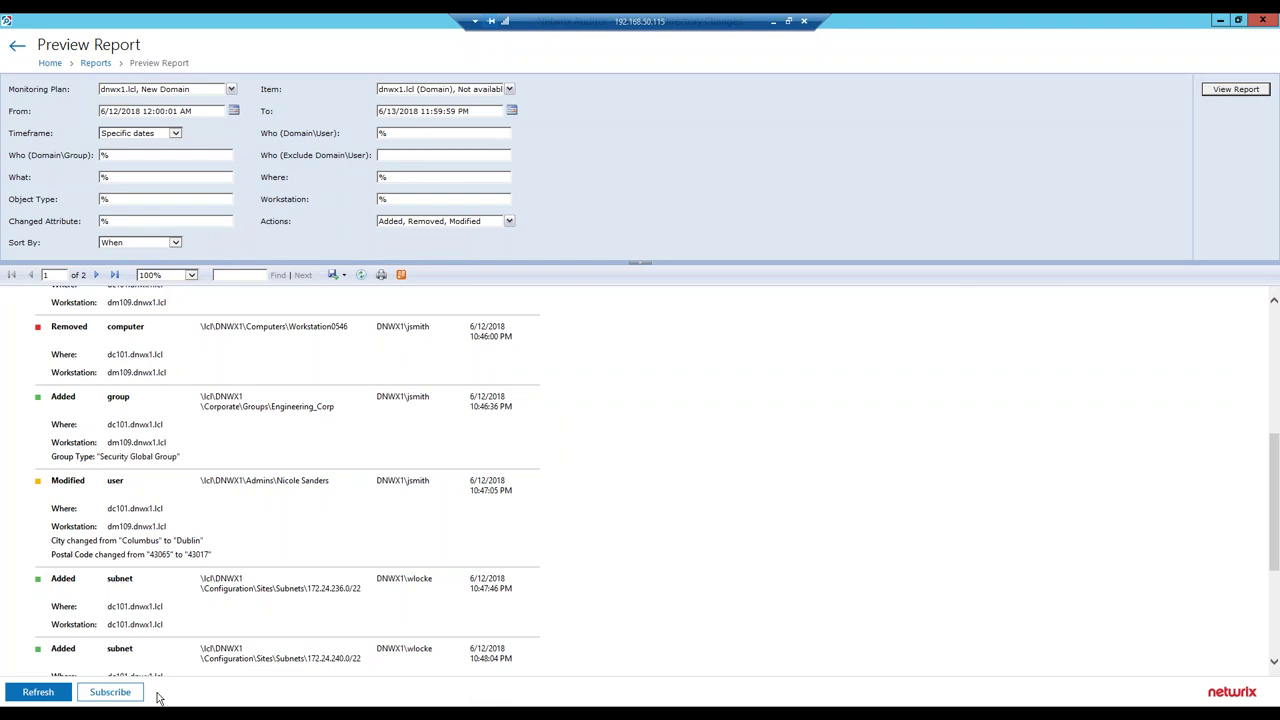
mouse_move(1279, 719)
click(18, 45)
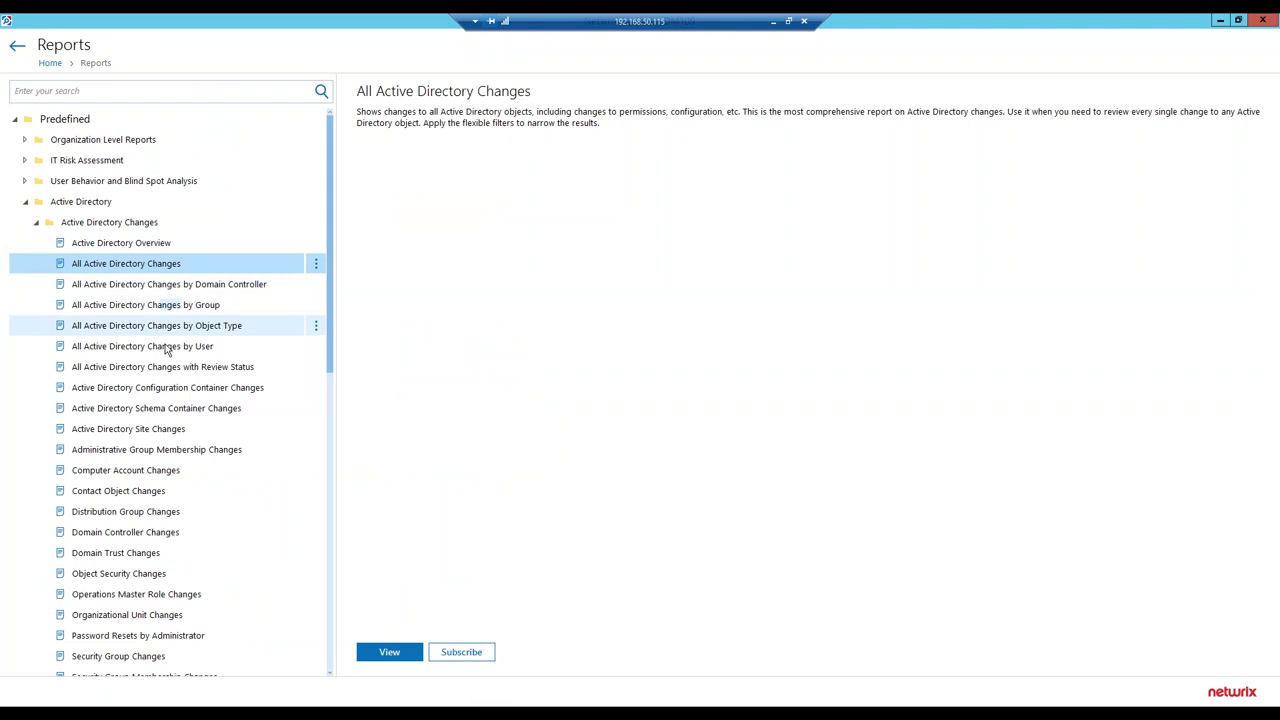
Run the Administrative Group Members report from the Active Directory State-in-Time reports and review the listed group members.
drag(327, 280, 334, 323)
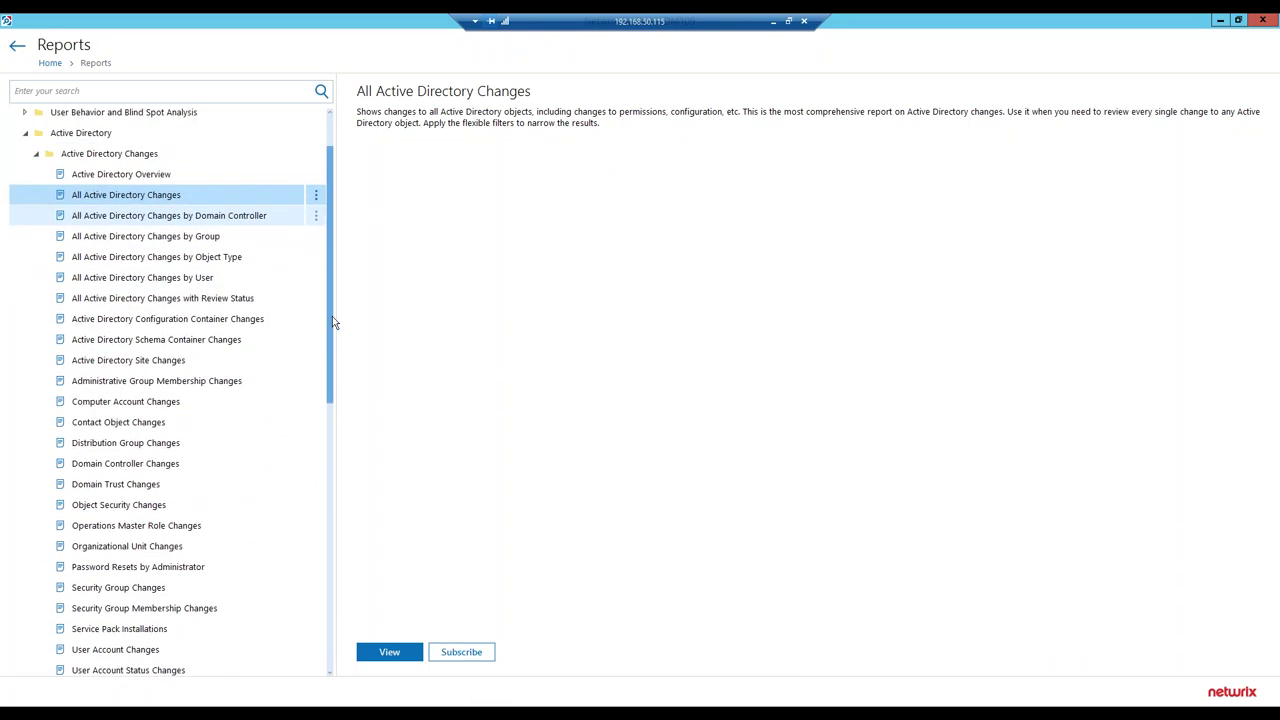
click(35, 157)
click(35, 177)
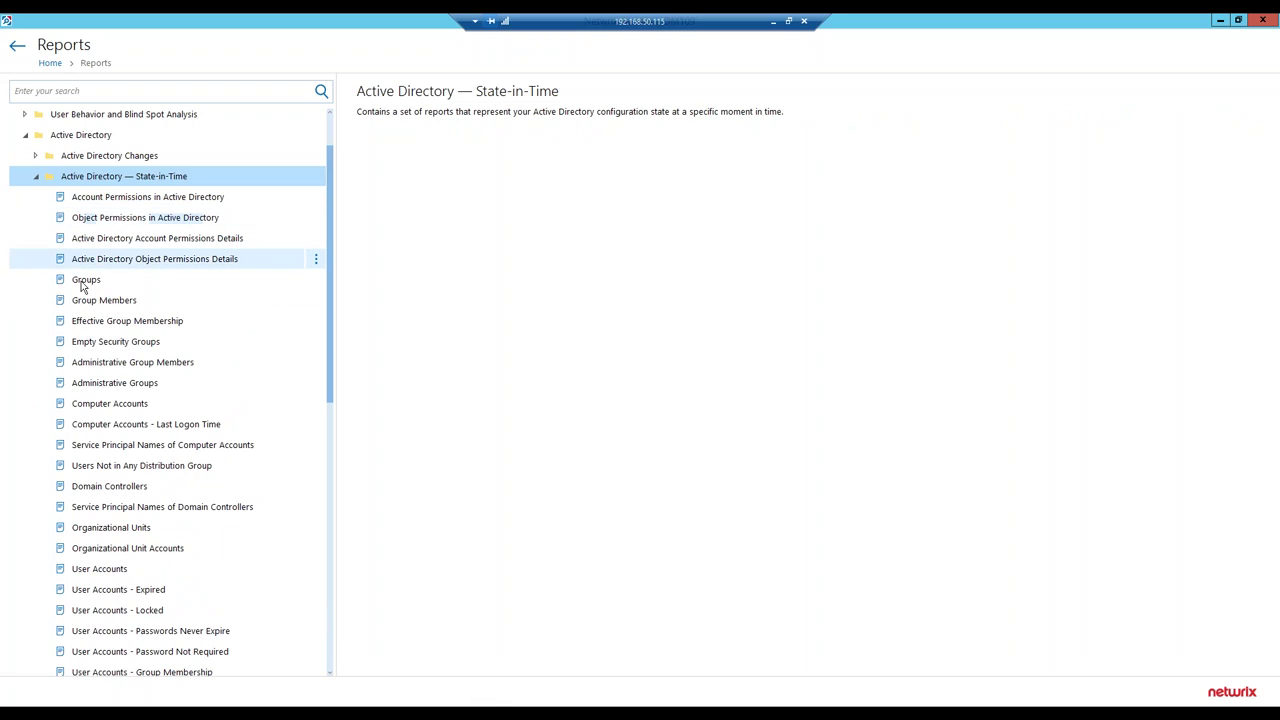
click(118, 362)
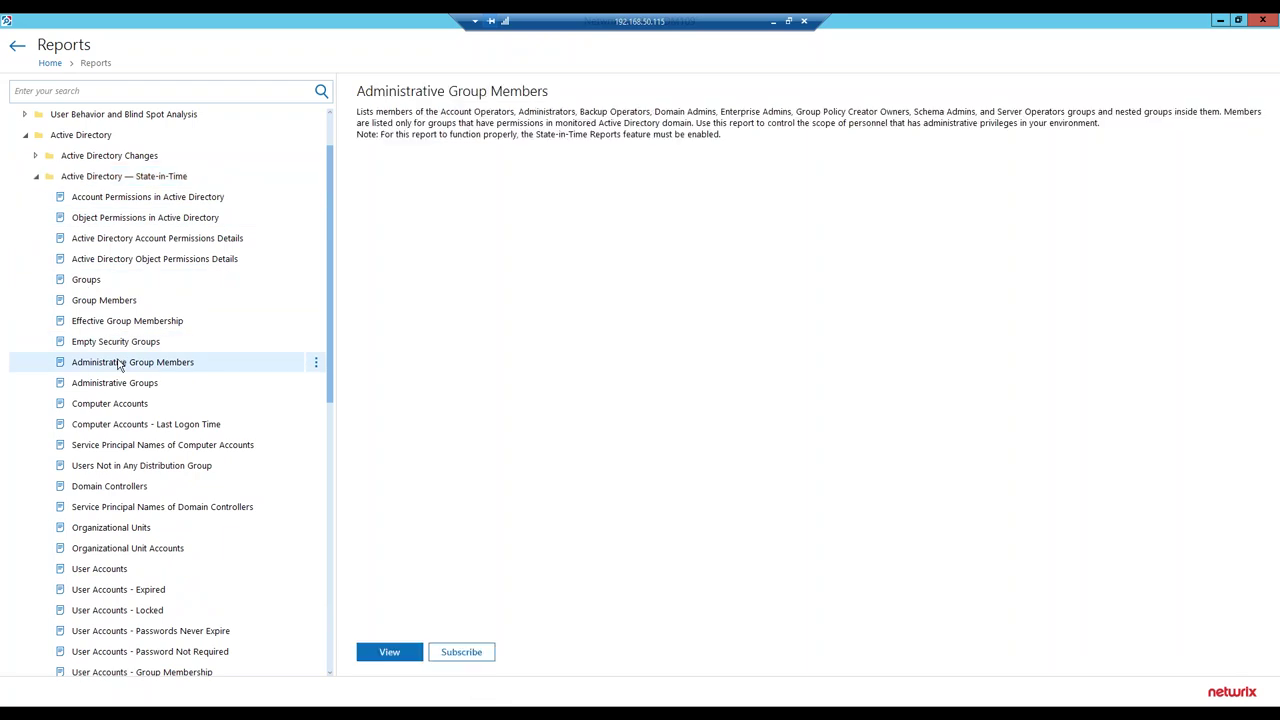
click(386, 653)
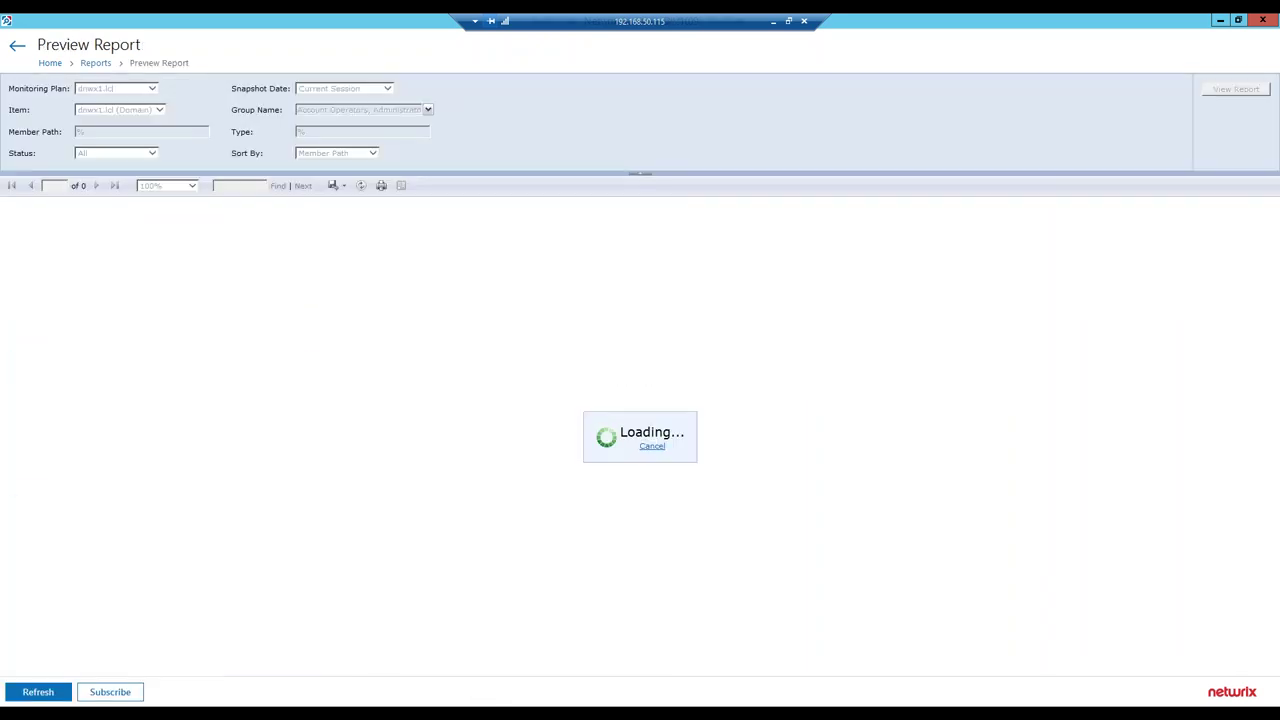
scroll(640, 430, down, 3)
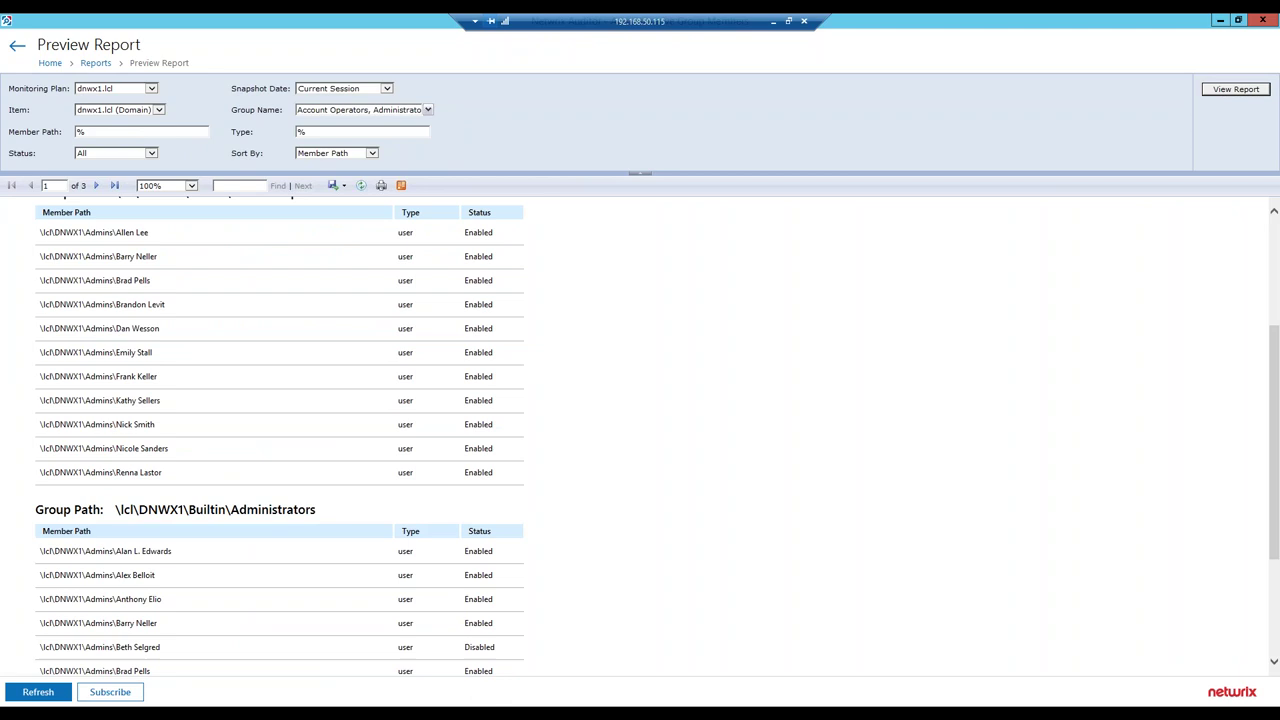
scroll(640, 430, up, 1)
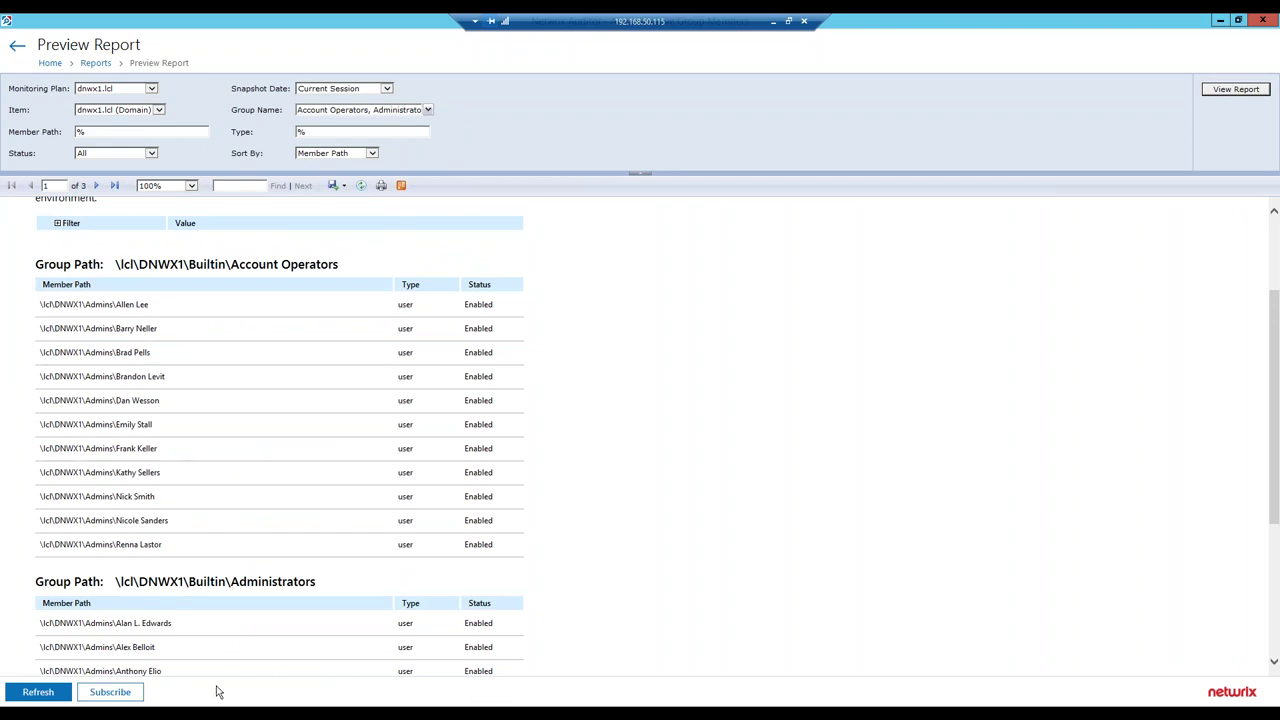
click(387, 90)
click(390, 97)
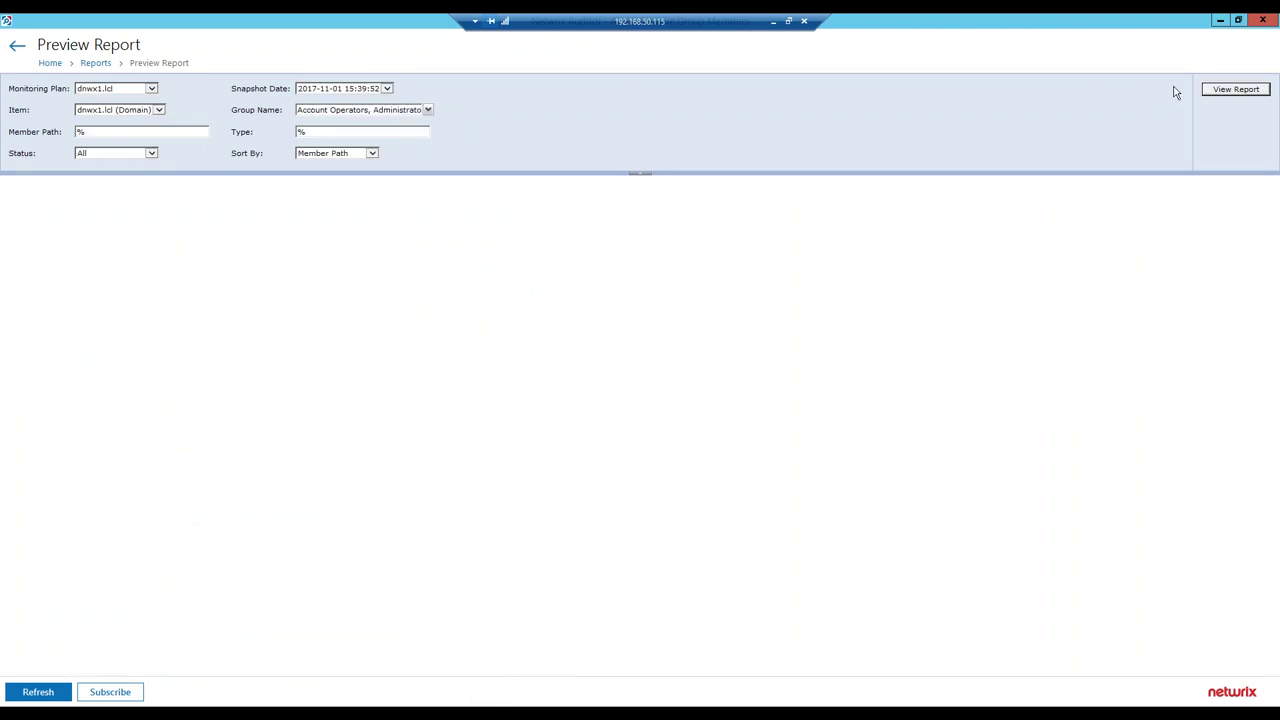
click(1218, 92)
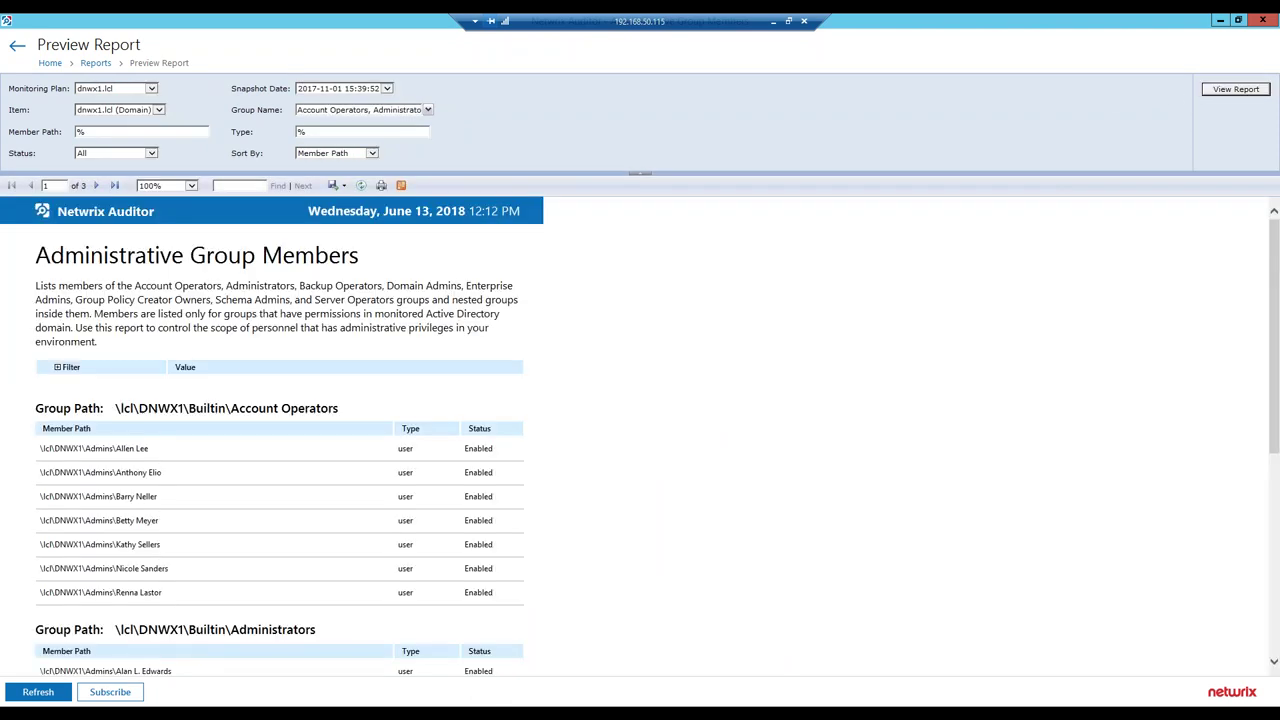
Return to the report list, collapse the Active Directory State-in-Time folder, and expand the Windows Server reports.
click(19, 47)
click(38, 180)
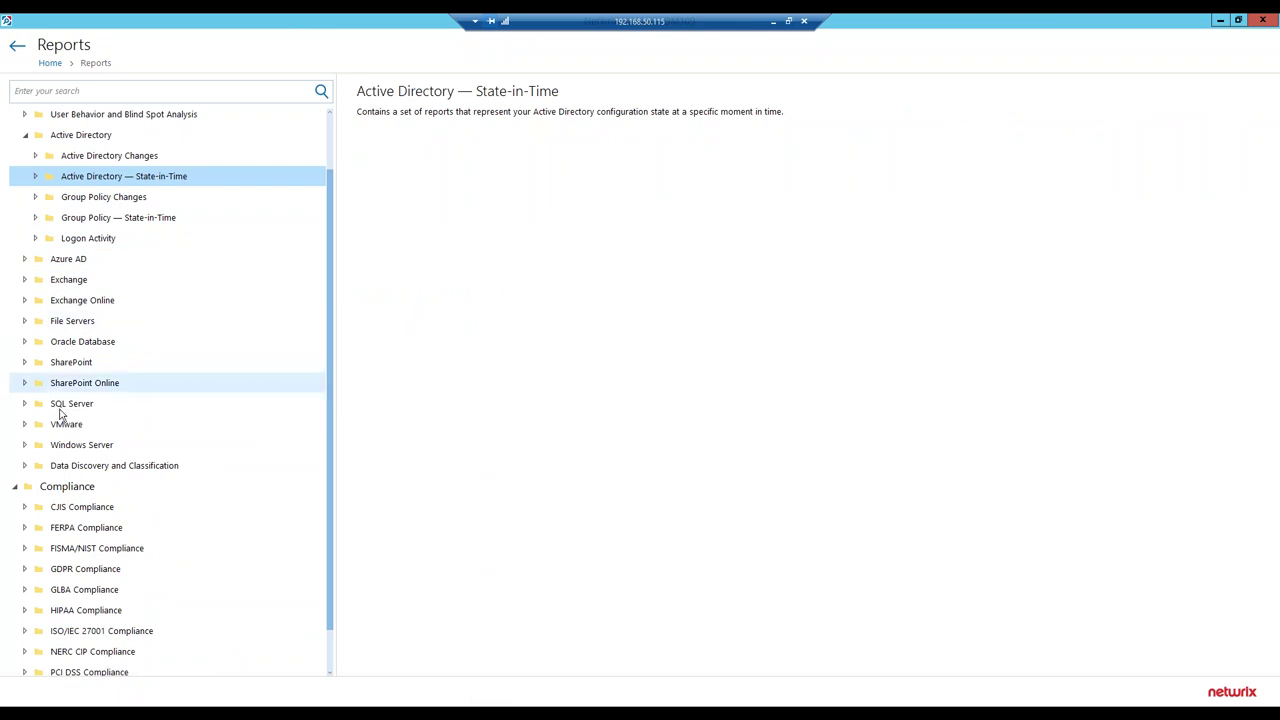
click(24, 447)
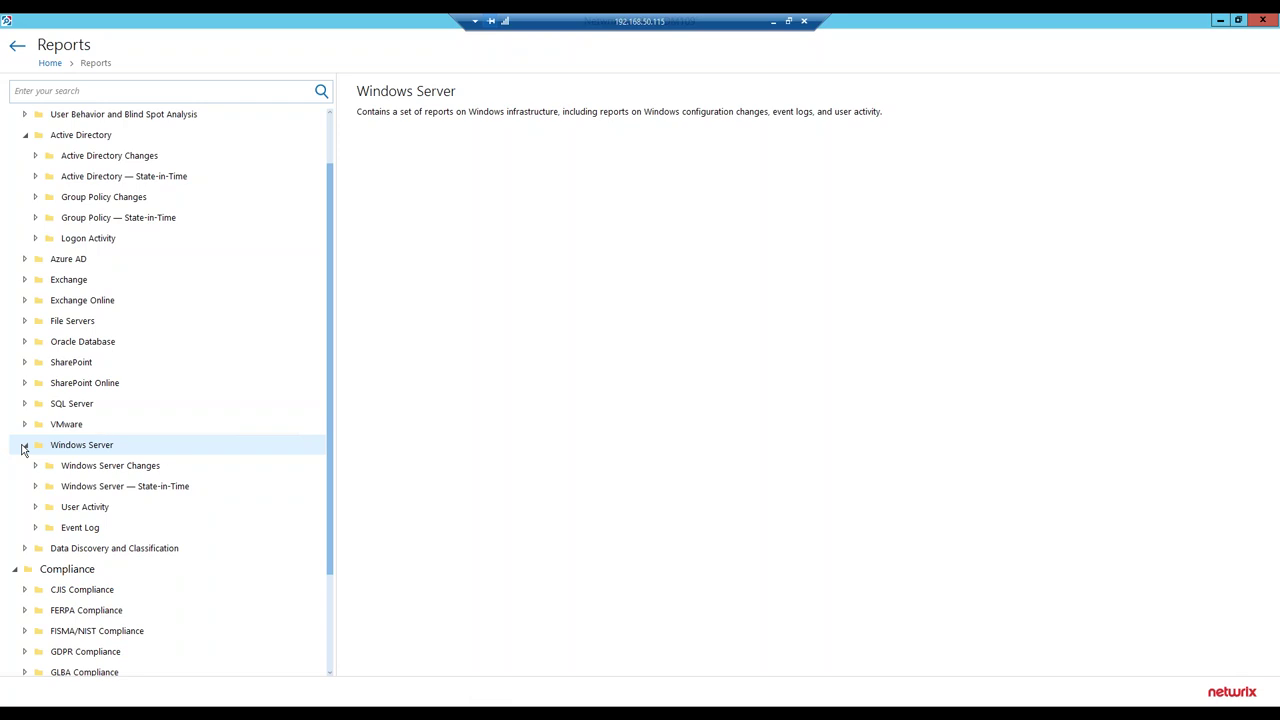
Run the File Server Changes report from File Servers Activity, review its recorded changes, and return to the report list.
click(25, 322)
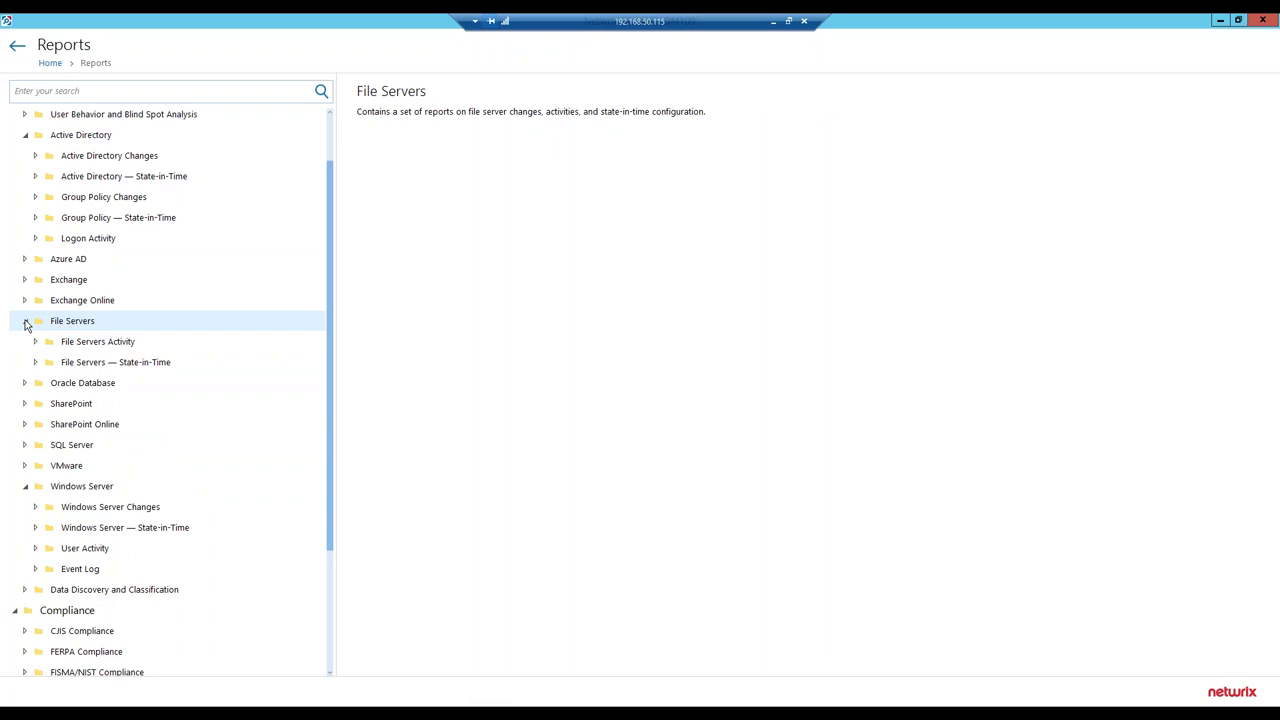
click(36, 342)
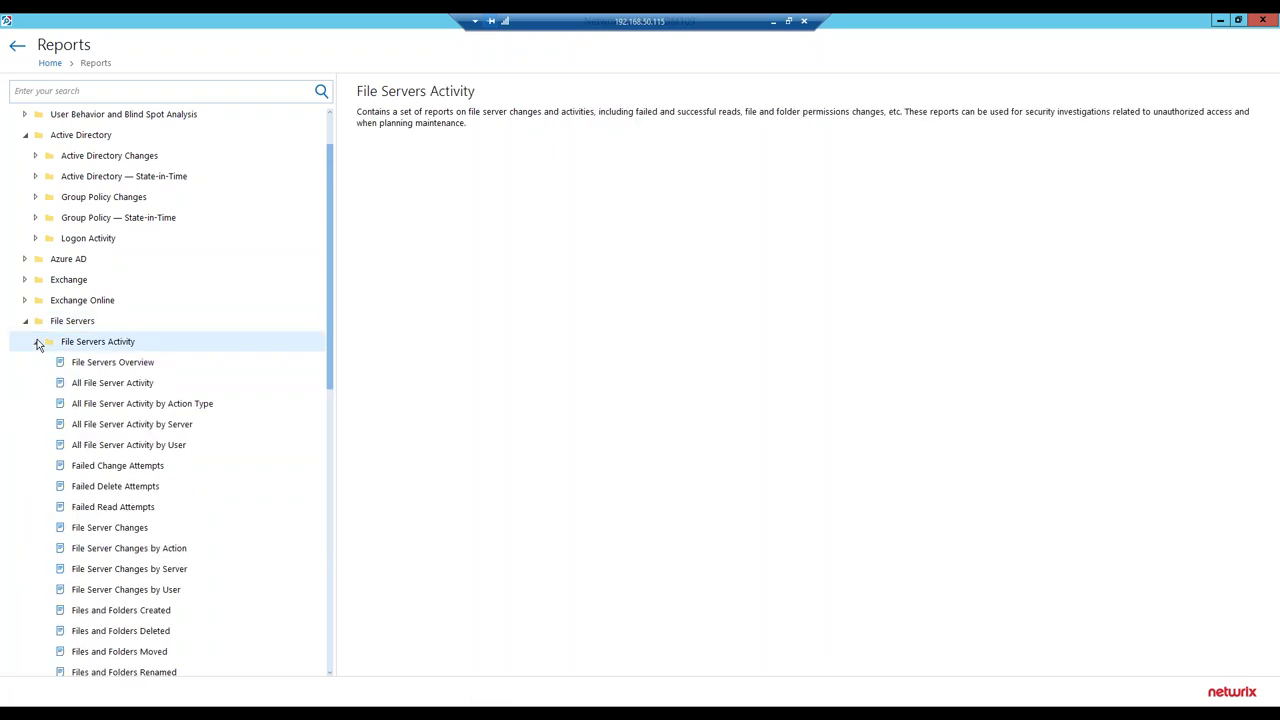
click(108, 428)
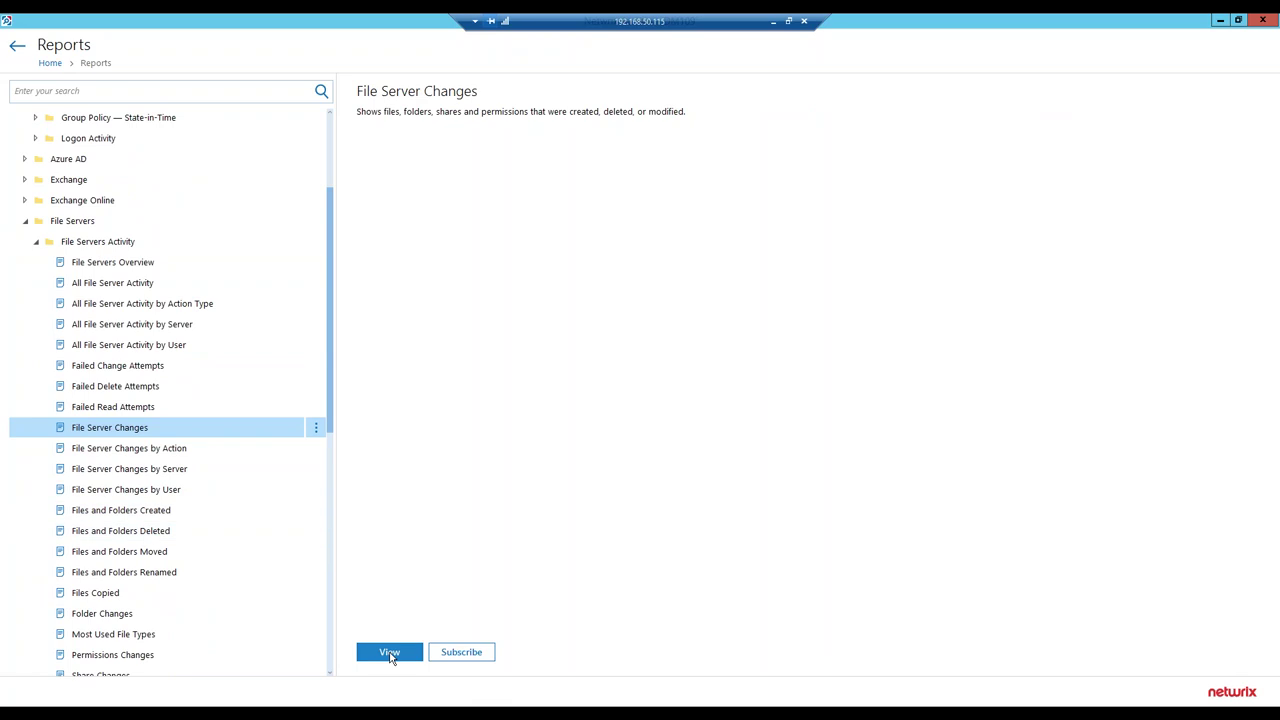
click(389, 653)
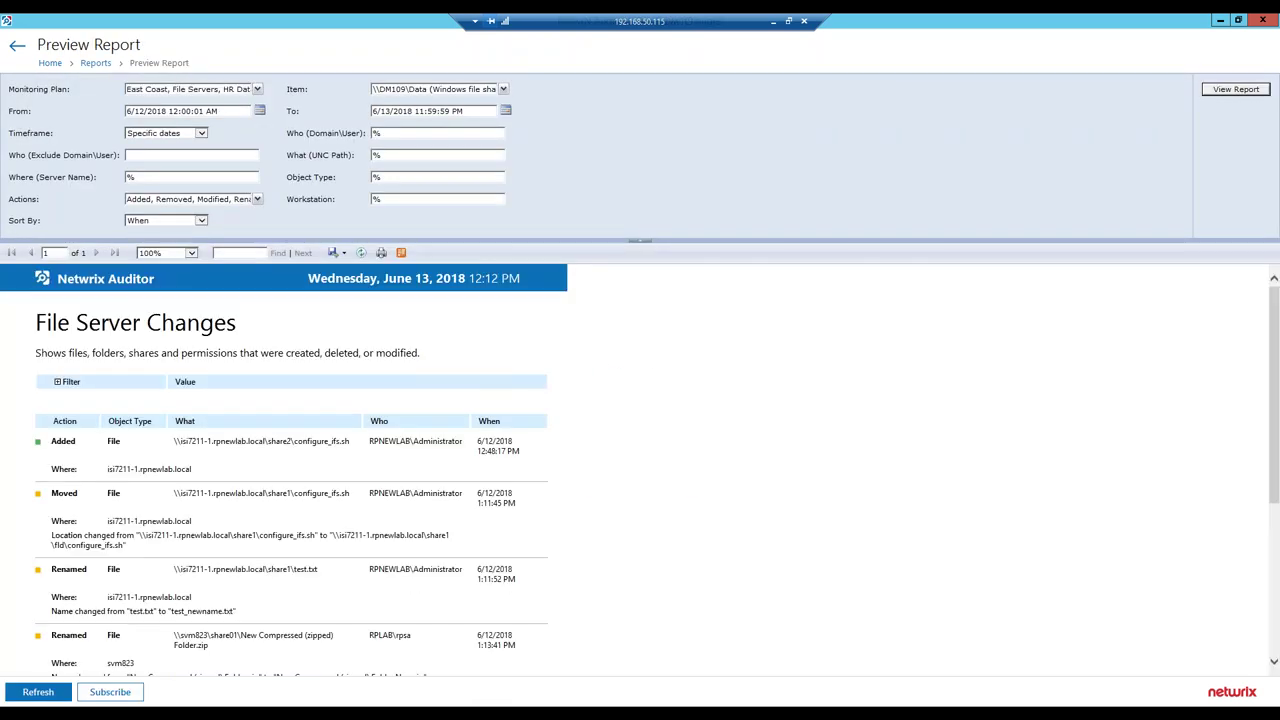
scroll(290, 470, down, 3)
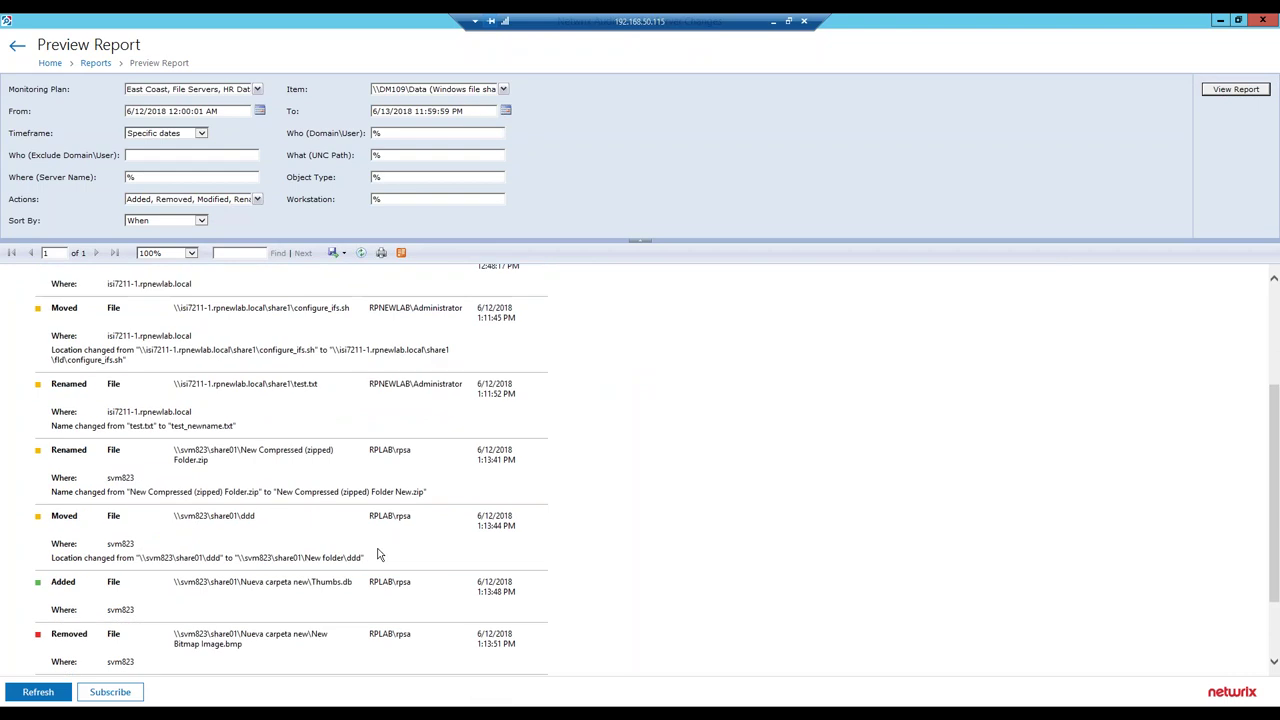
click(17, 45)
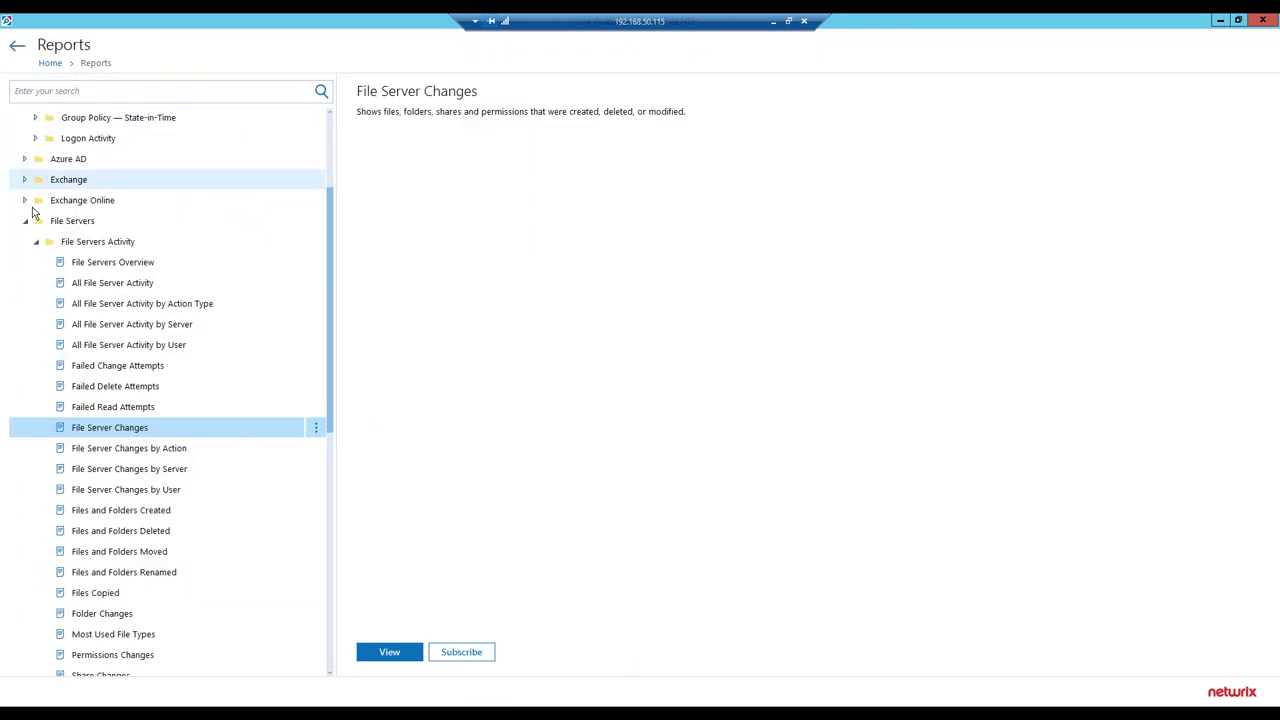
Run the Folder and File Permission Details report from the File Servers State-in-Time reports.
click(36, 242)
click(33, 265)
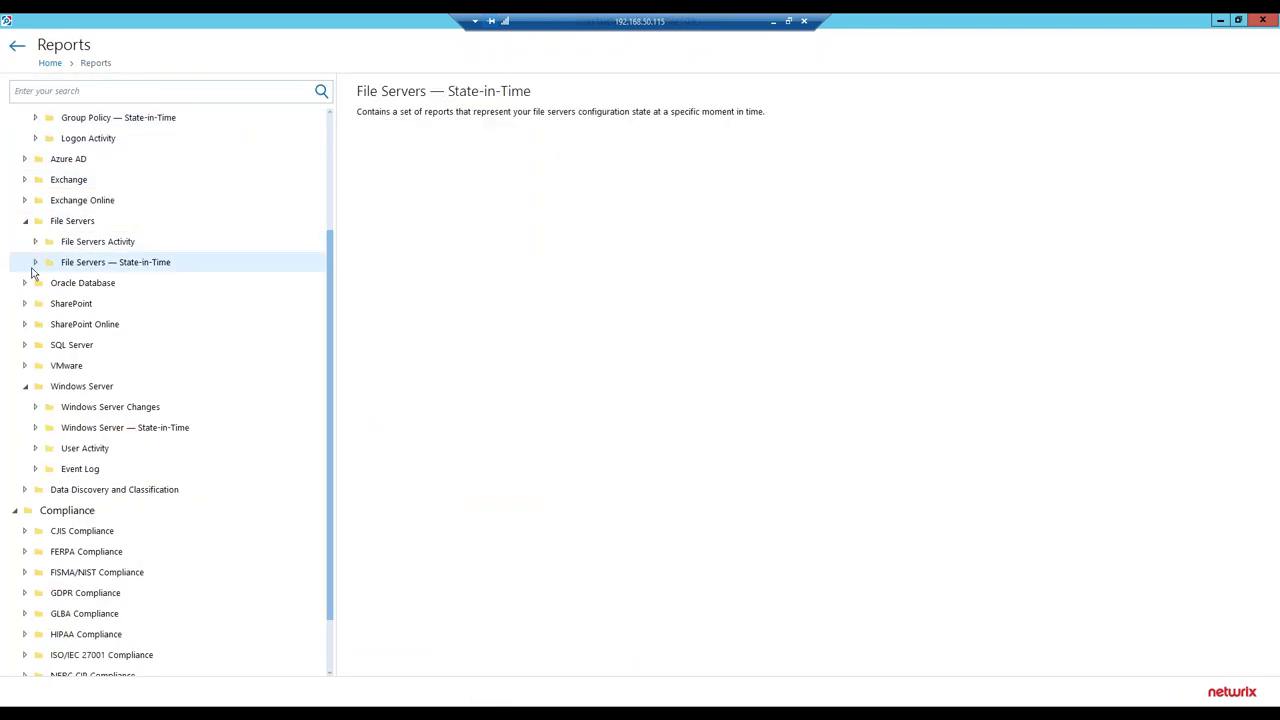
click(35, 263)
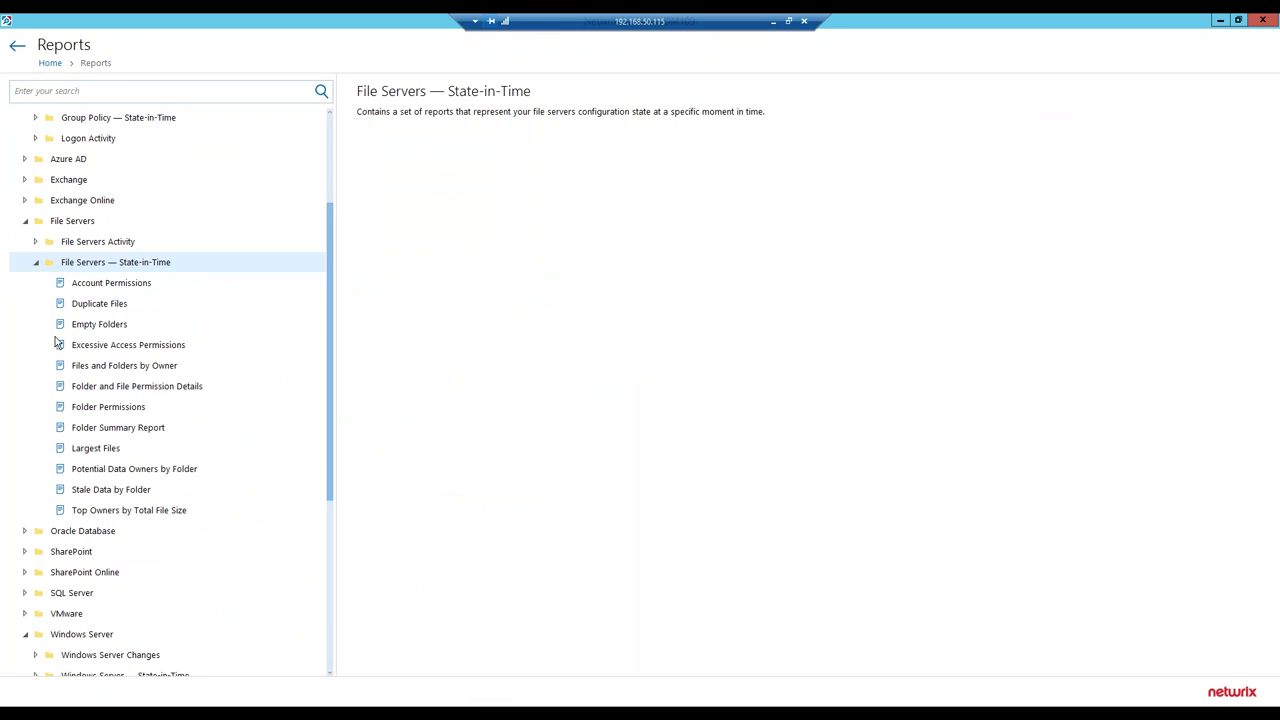
click(108, 387)
click(386, 655)
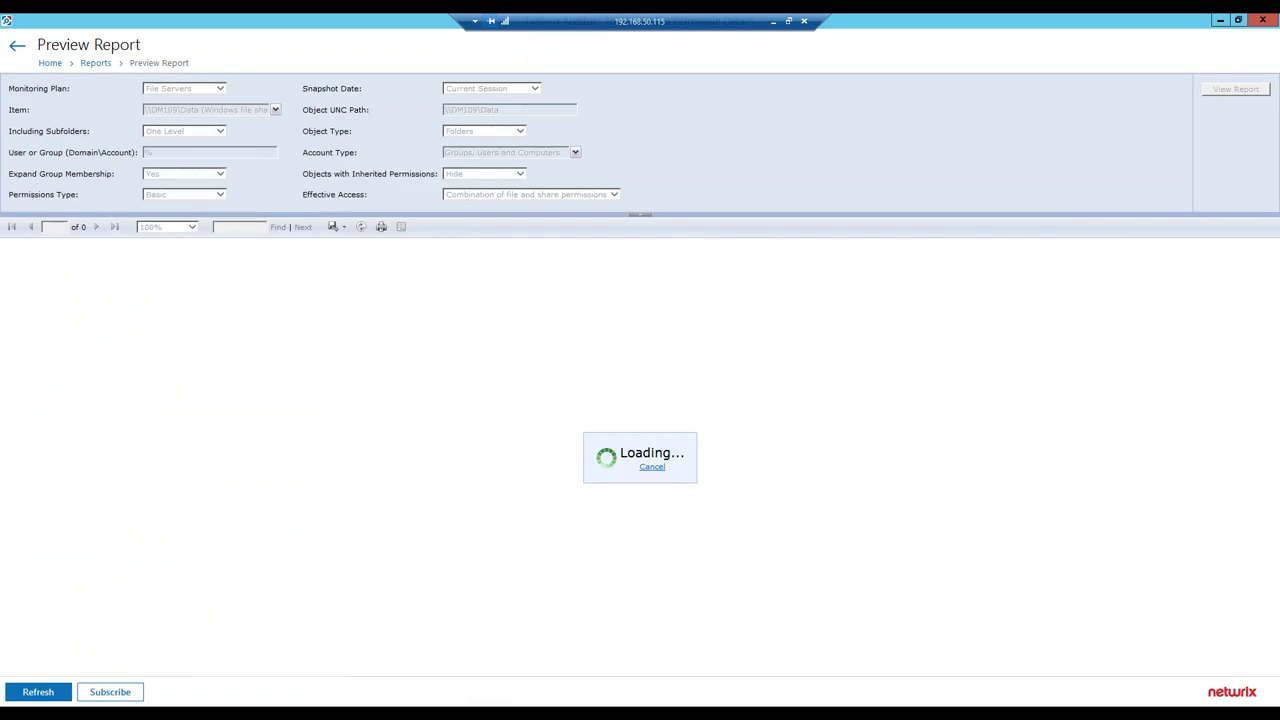
Regenerate the report for object path \\DM109\Data\engineering with Including Subfolders set to Yes and Expand Group Membership to No, and review the permissions.
click(500, 110)
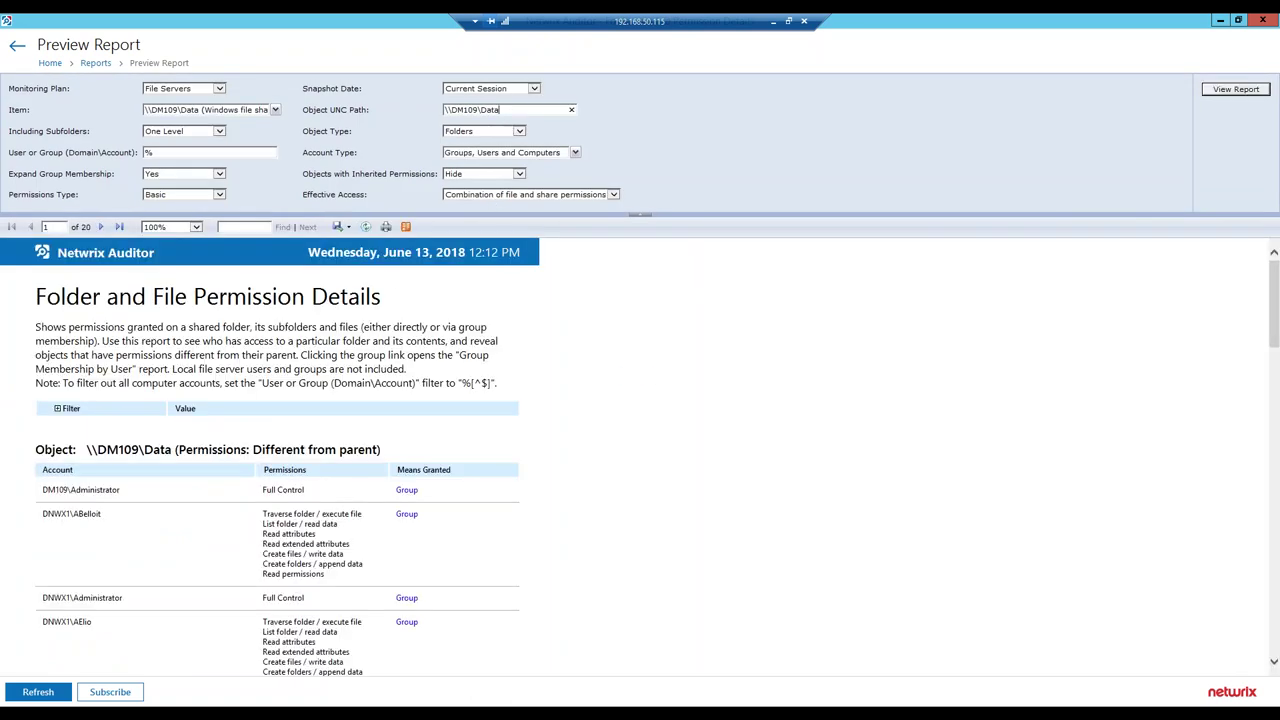
text(\engineering)
click(218, 133)
click(196, 122)
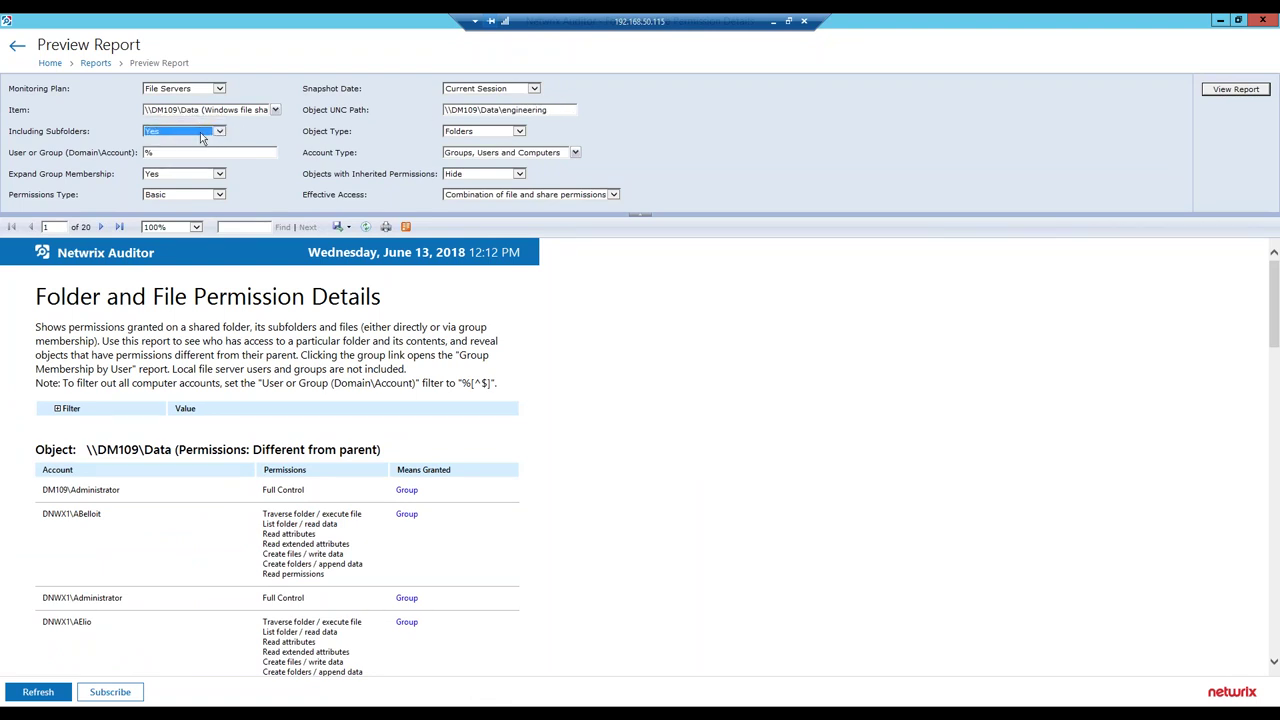
click(220, 174)
click(205, 194)
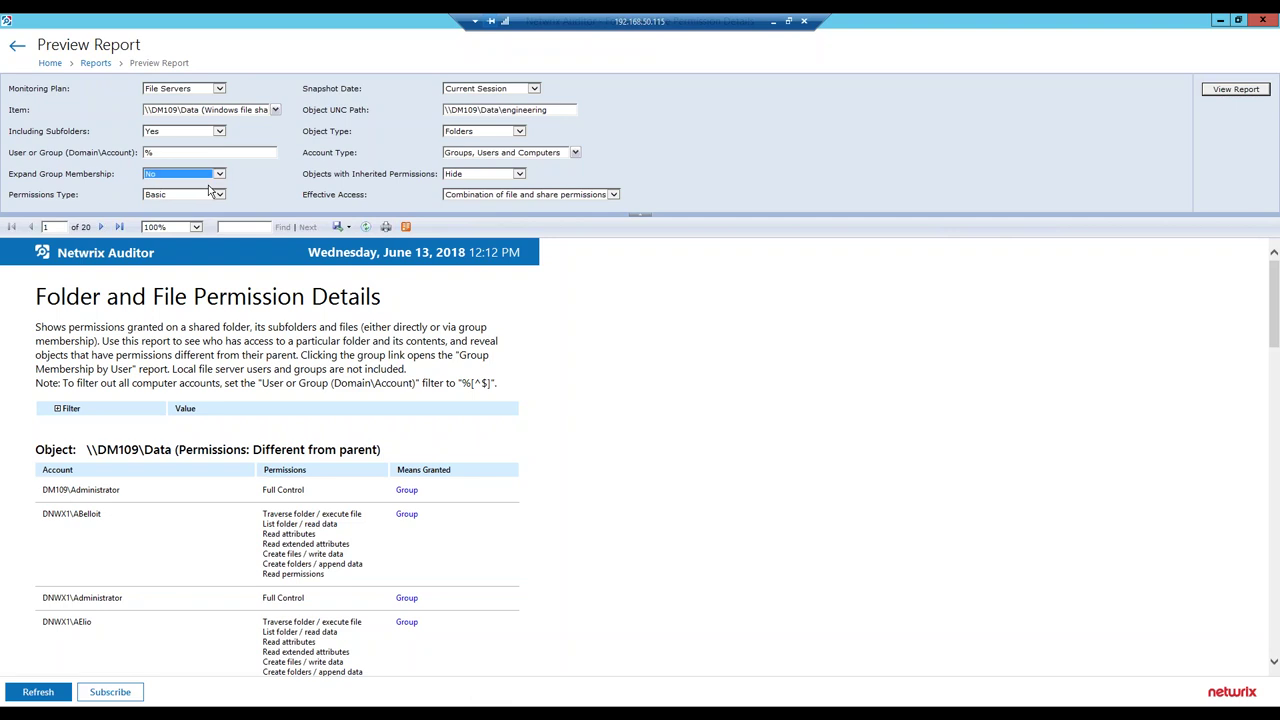
click(1236, 89)
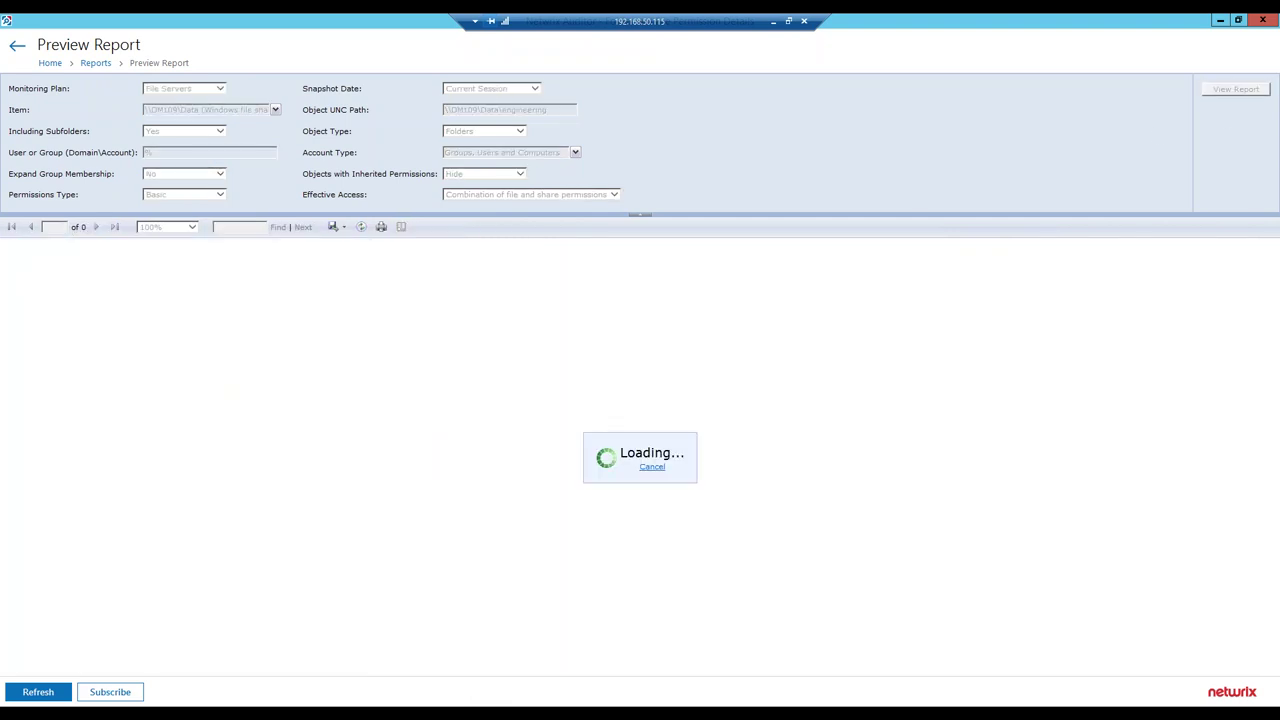
scroll(863, 299, down, 3)
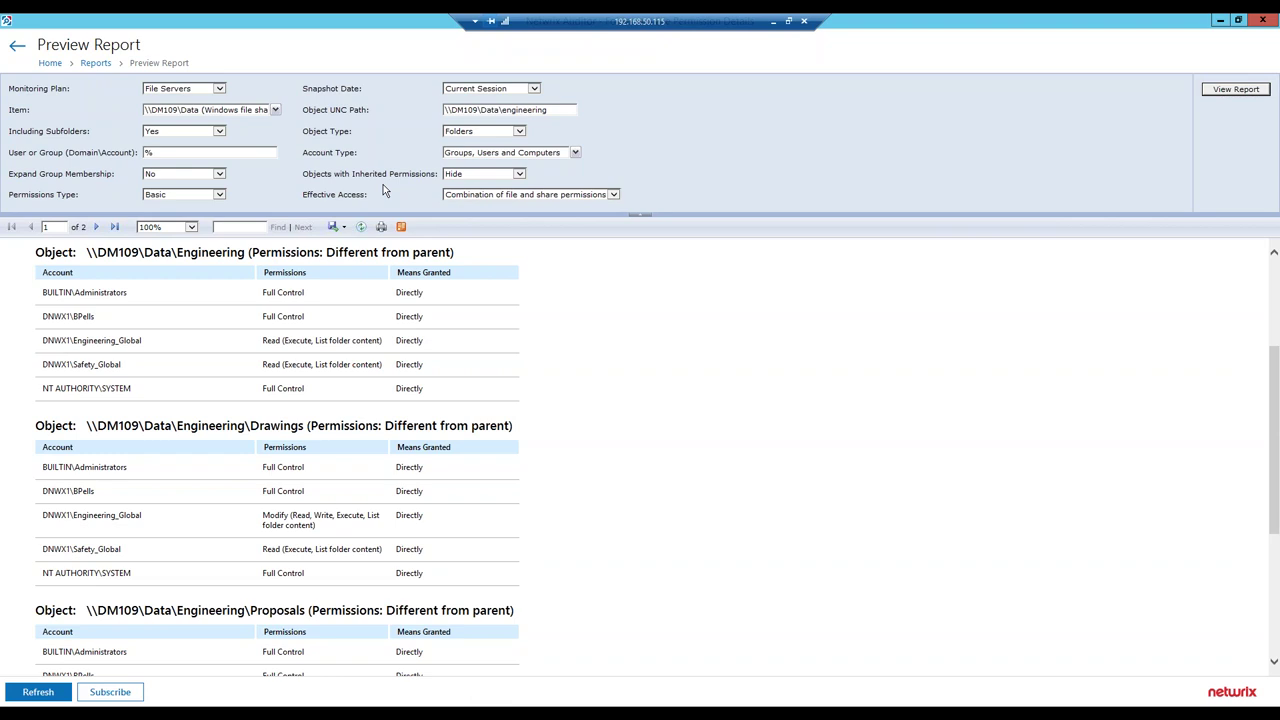
Set Expand Group Membership to Yes, regenerate the report, and review the individual accounts' permissions on the Engineering folder.
click(219, 174)
click(200, 187)
click(1236, 90)
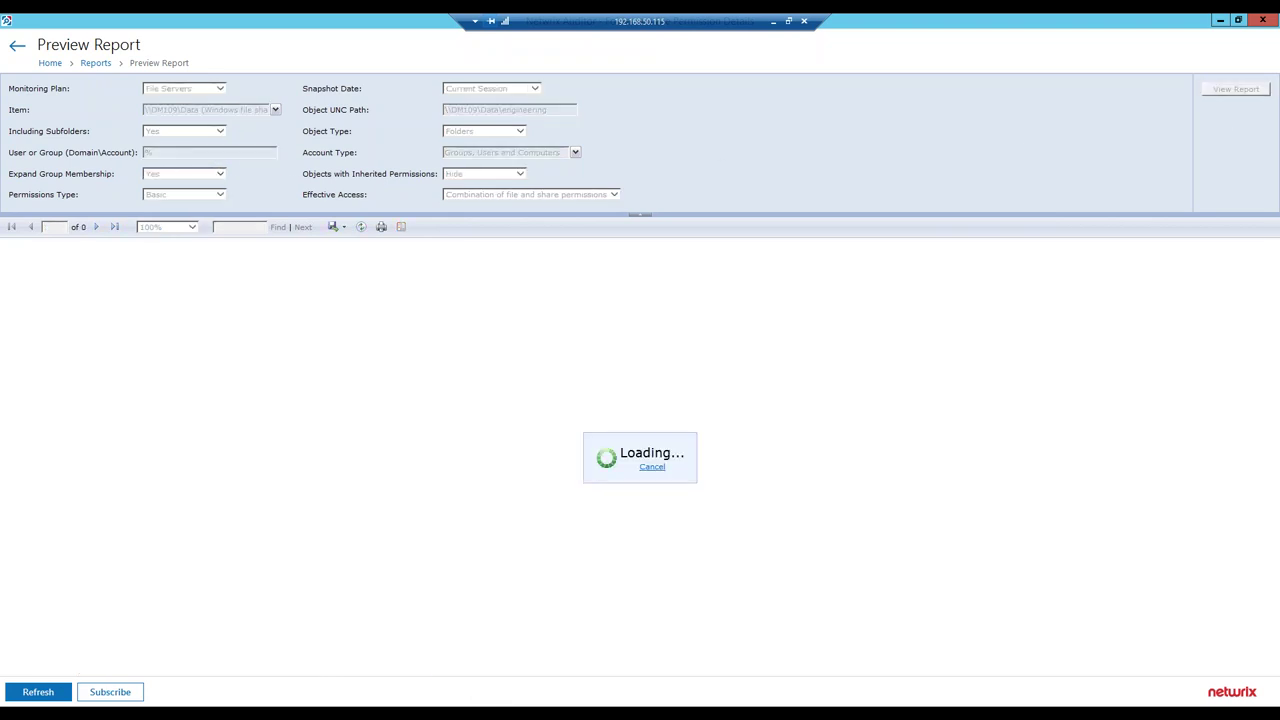
scroll(1004, 350, down, 3)
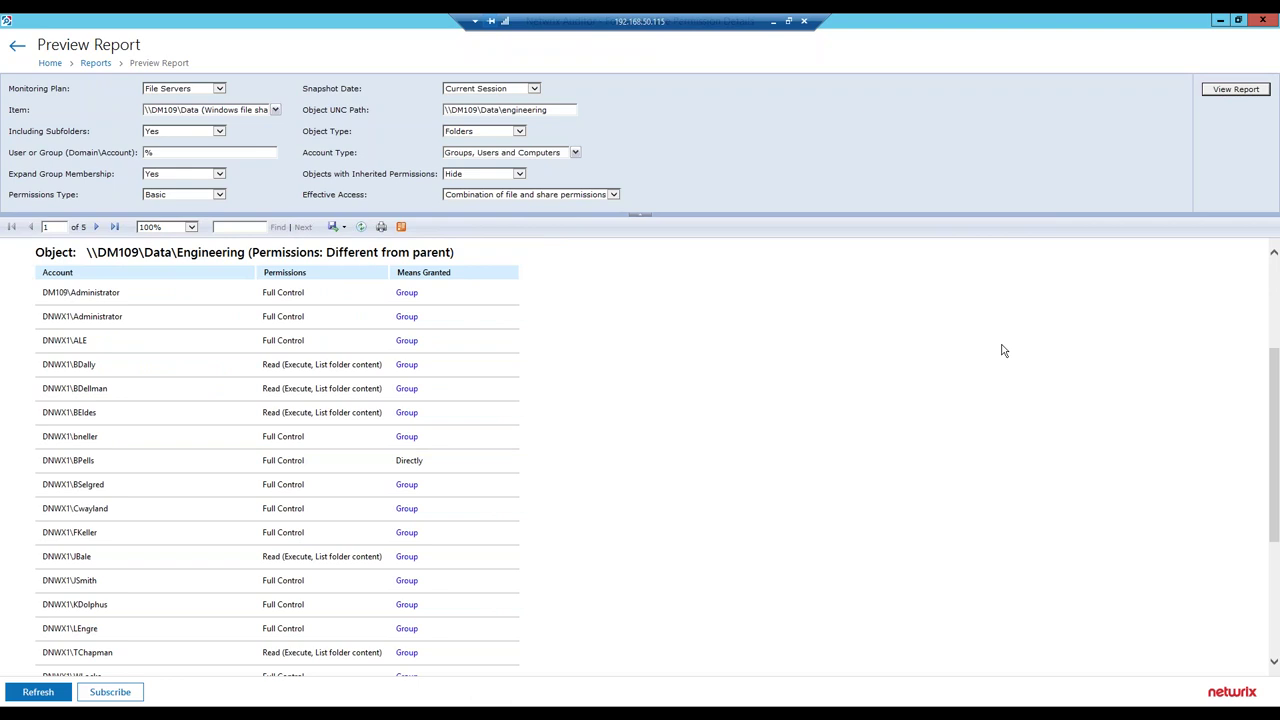
Explore subscribing to the report by trying a weekly Monday and Thursday schedule and a monthly one, view its filters, and discard the subscription.
click(112, 692)
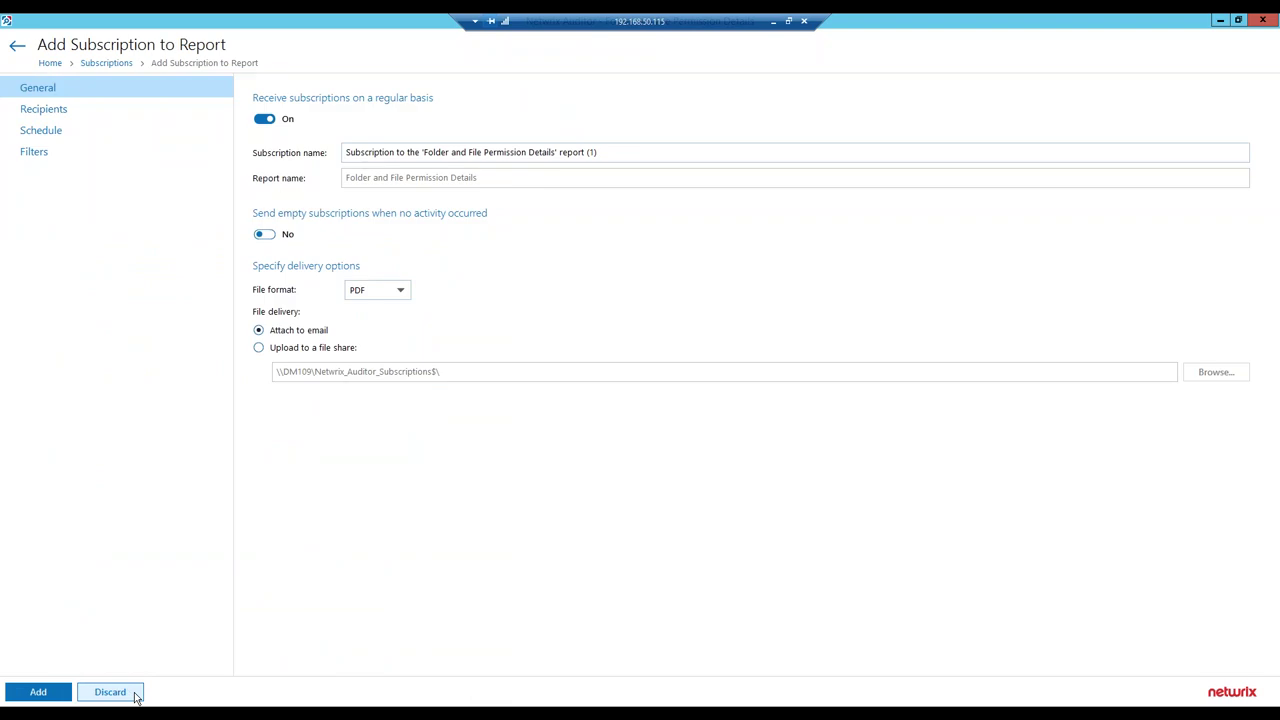
click(112, 133)
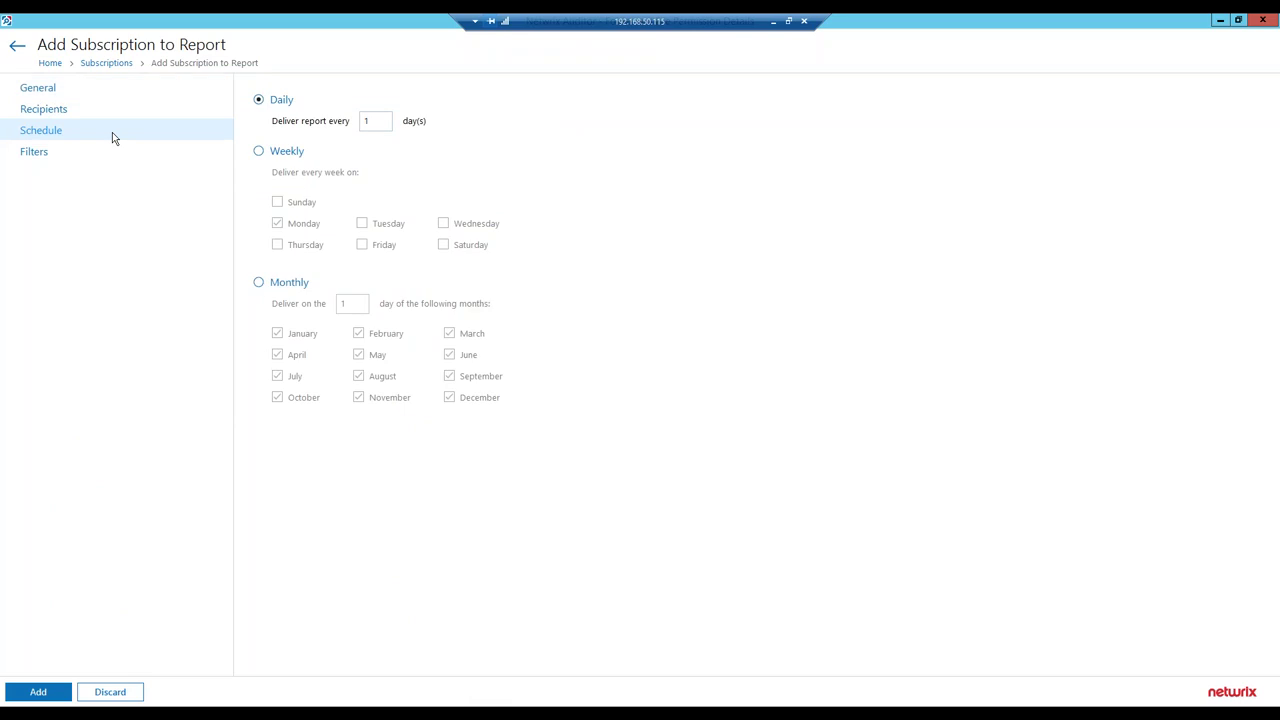
click(277, 155)
click(279, 247)
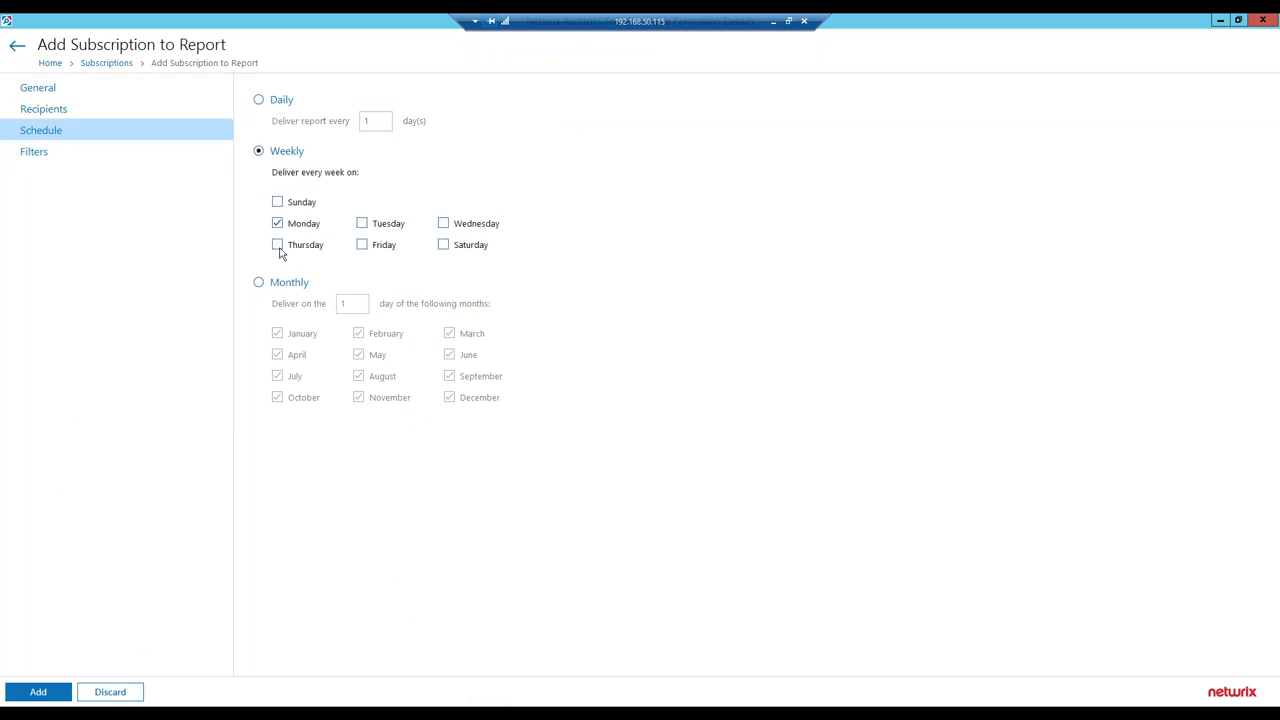
click(259, 284)
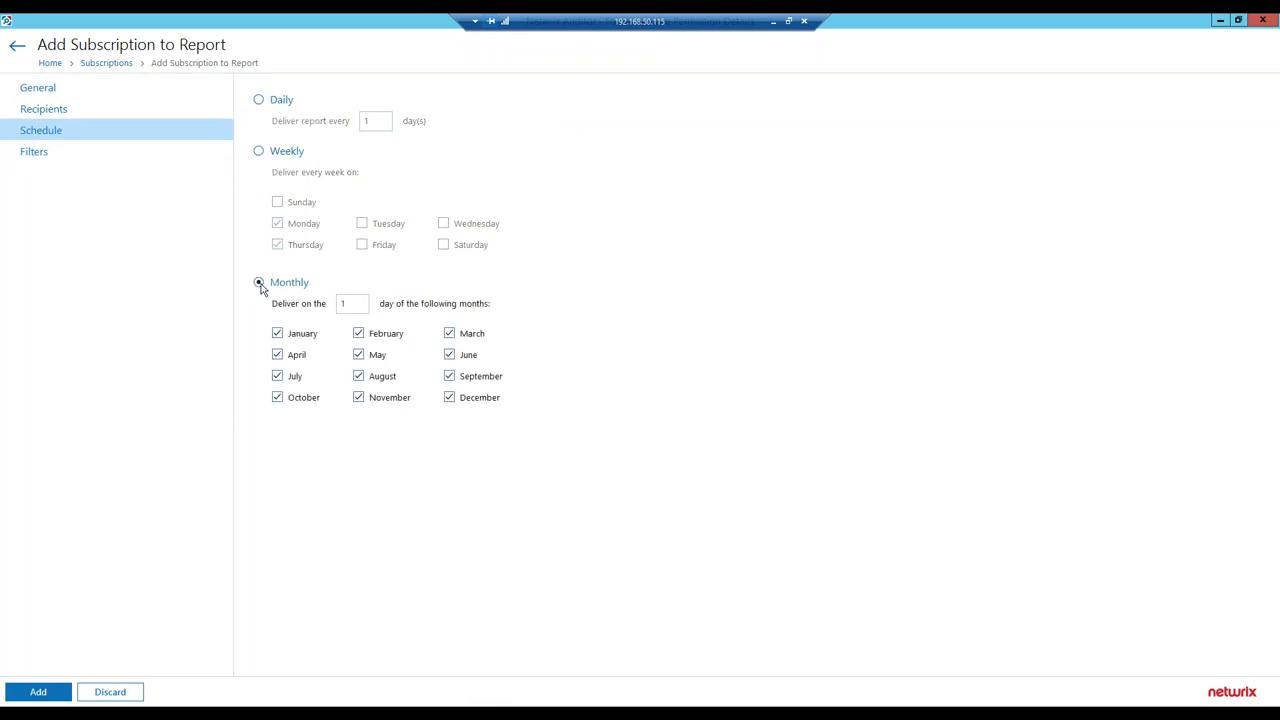
click(138, 155)
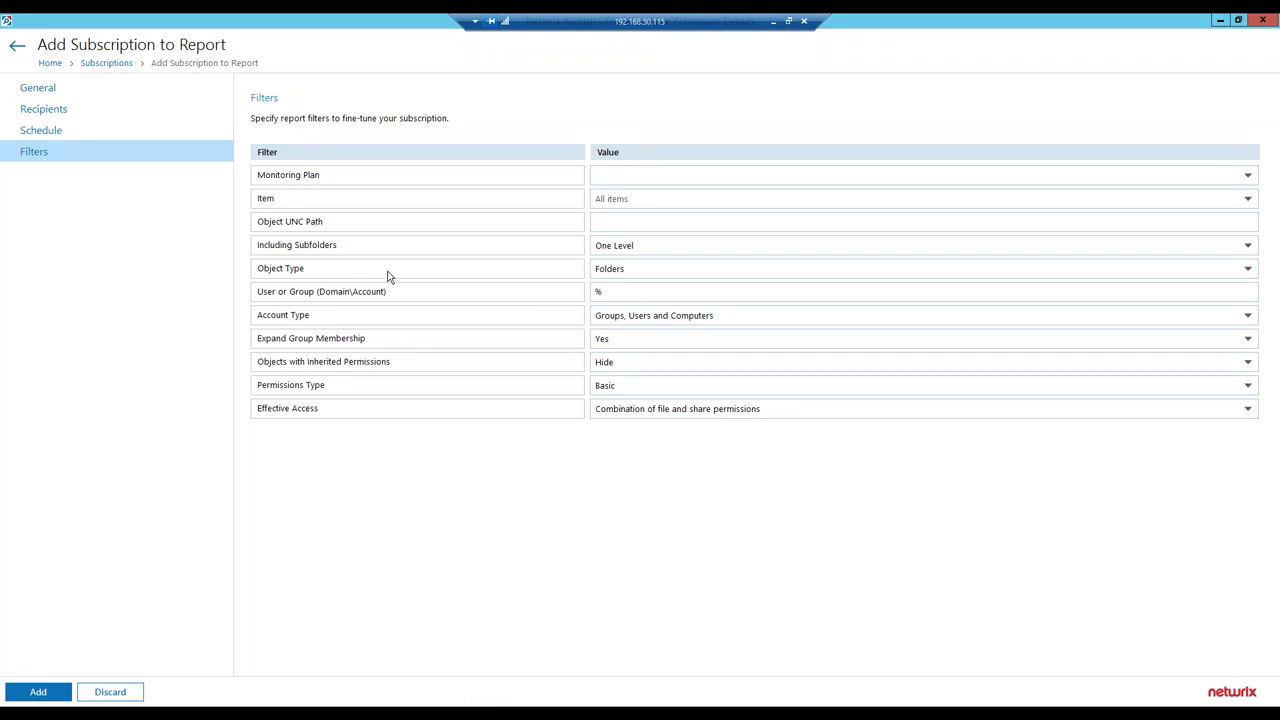
click(12, 47)
click(690, 411)
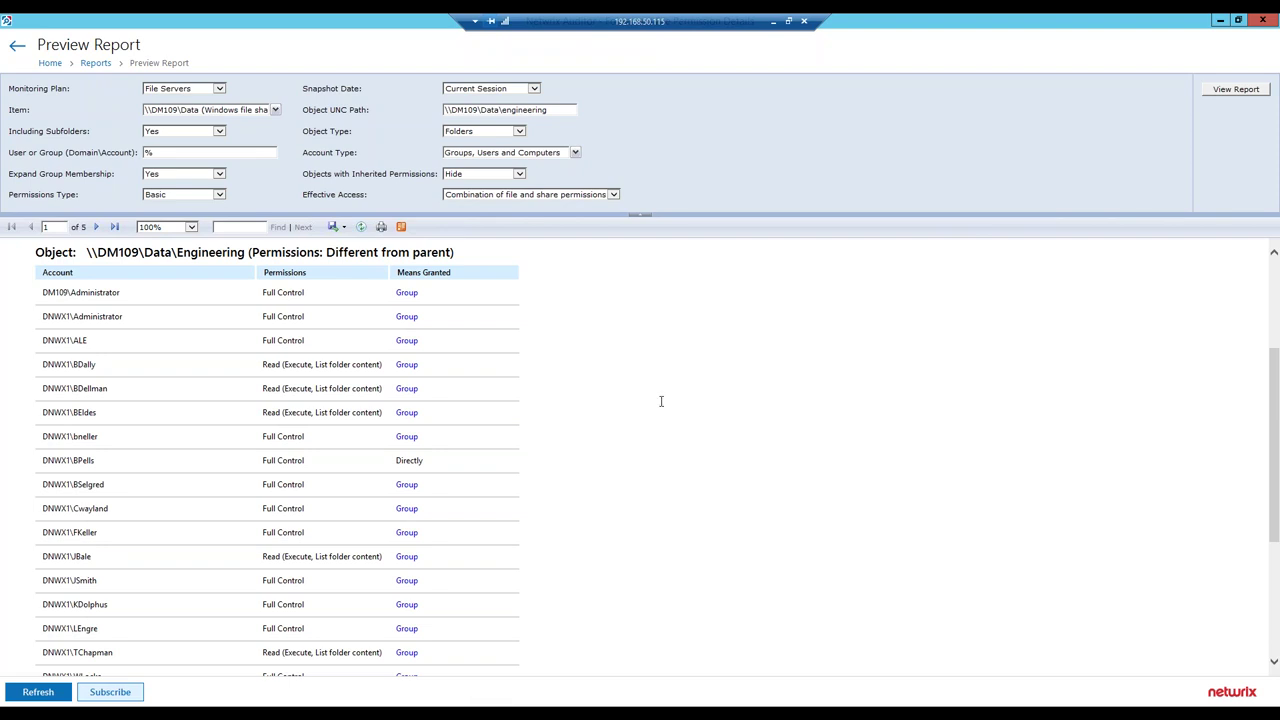
Return to the report list and run the Excessive Access Permissions report.
click(20, 48)
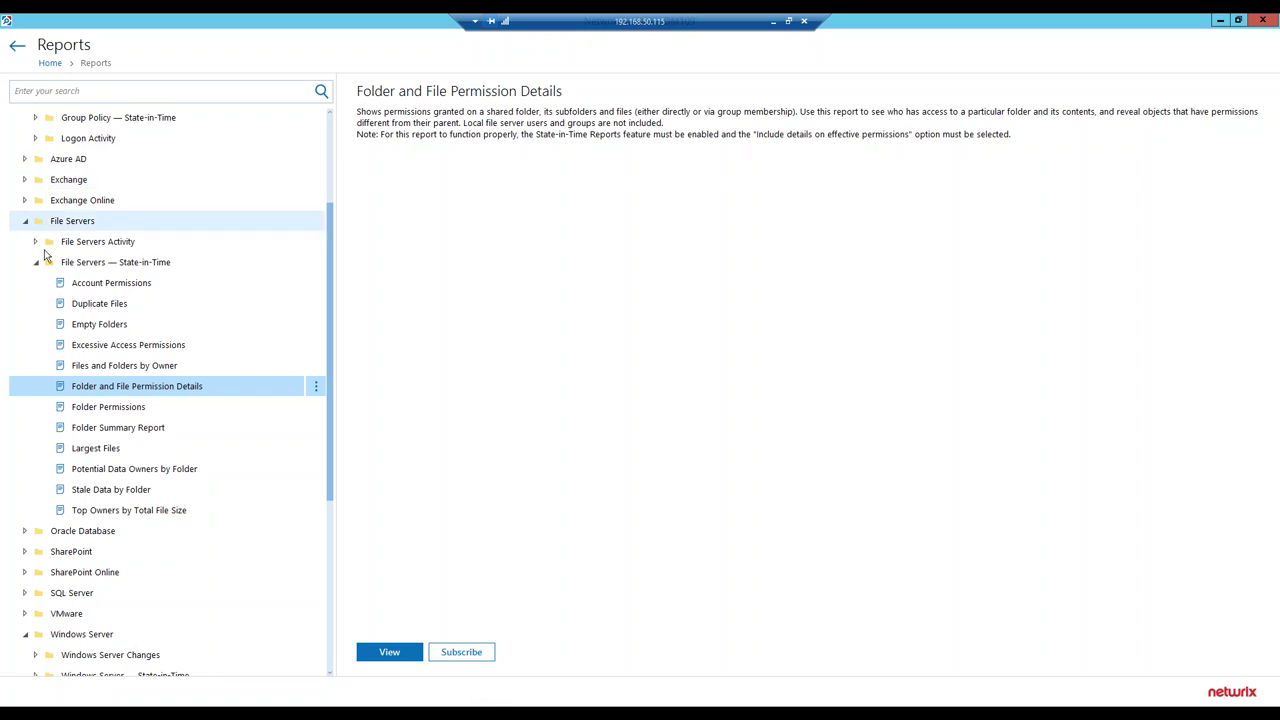
click(116, 346)
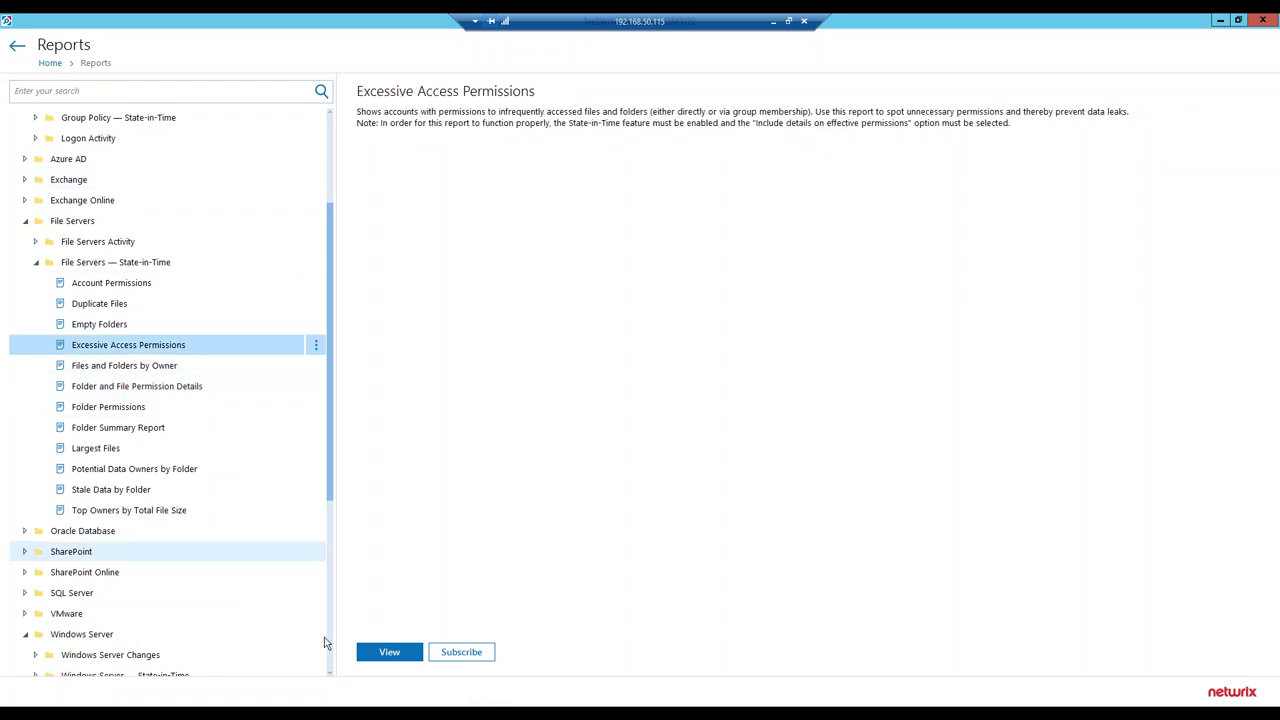
click(389, 652)
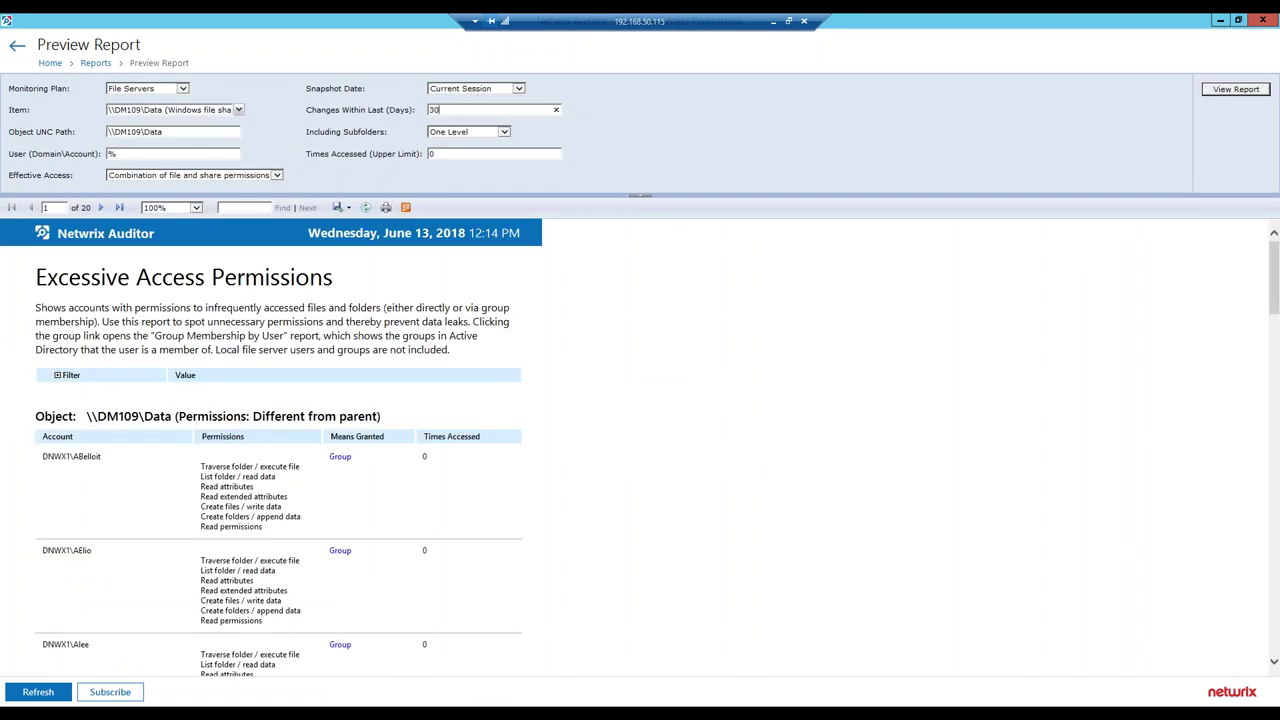
Set Changes Within Last to 365 days and the object path to \\DM109\Data\hr data, regenerate the report, and review the accounts.
key(BackSpace)
key(BackSpace)
text(365)
click(200, 131)
text(\hr data)
click(1234, 89)
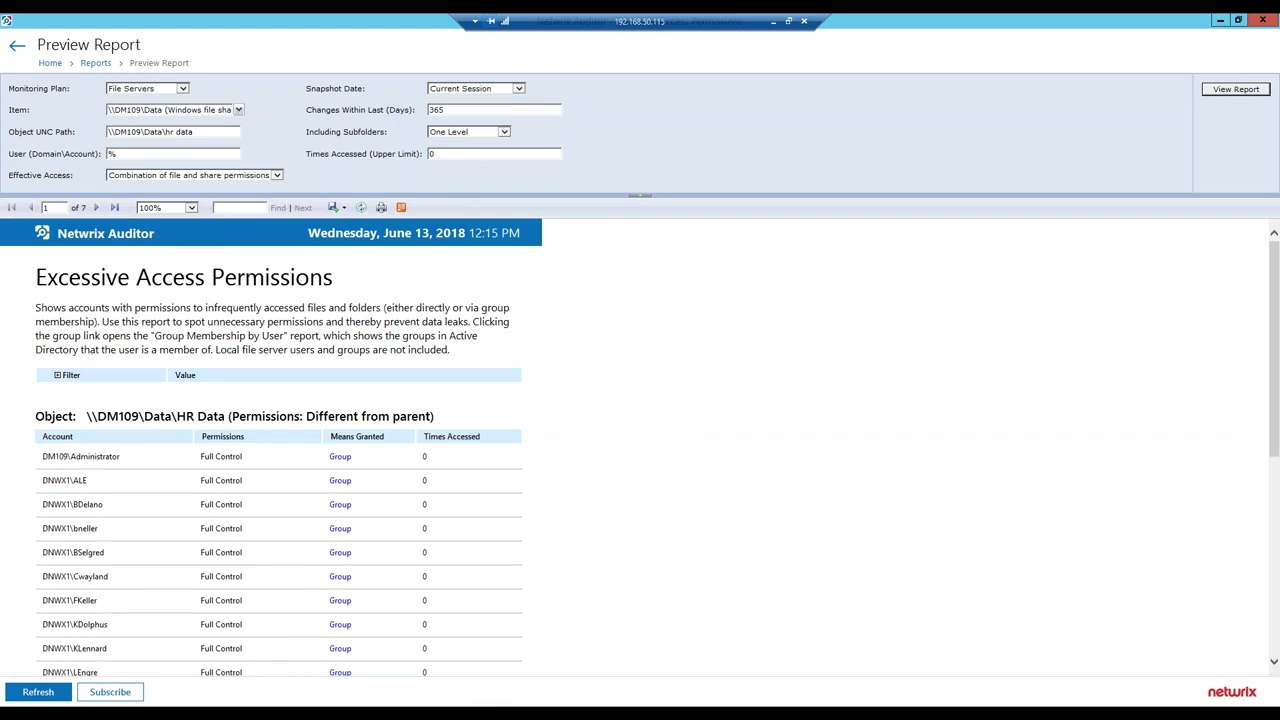
scroll(640, 440, down, 3)
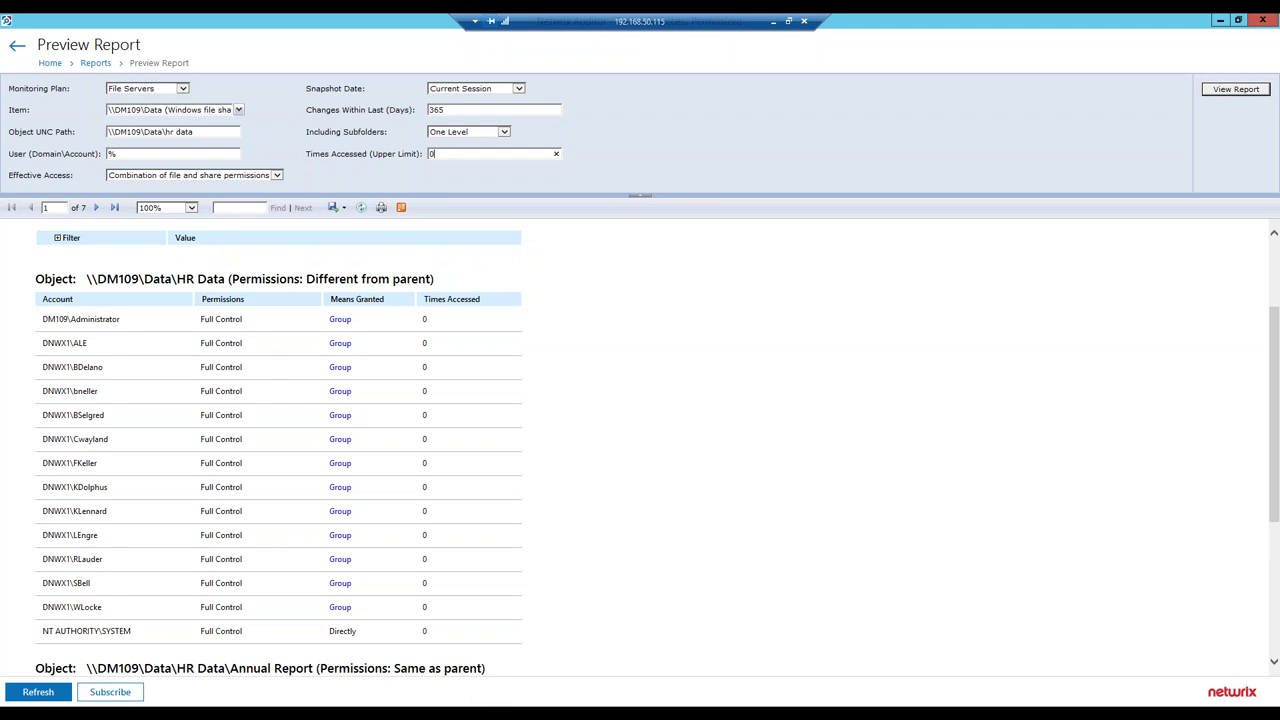
Set the Times Accessed upper limit to 300, regenerate the report, and review each account's access count.
key(BackSpace)
text(300)
key(Return)
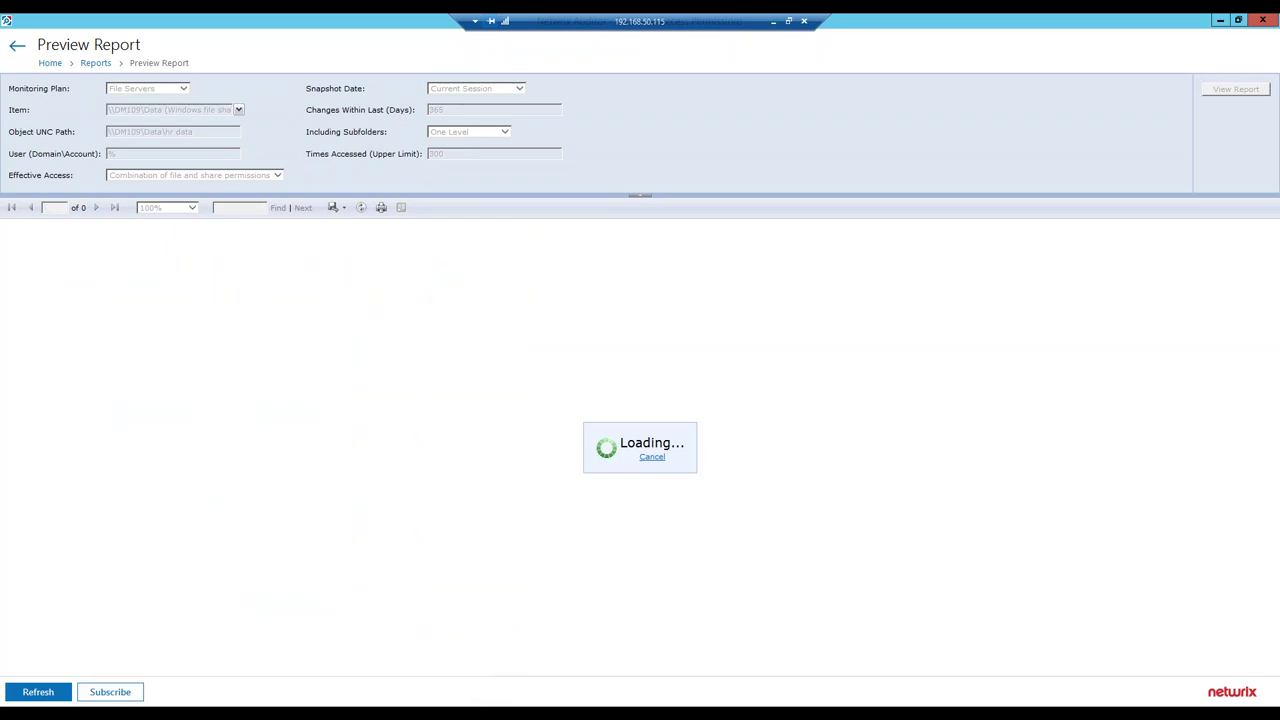
scroll(660, 458, down, 4)
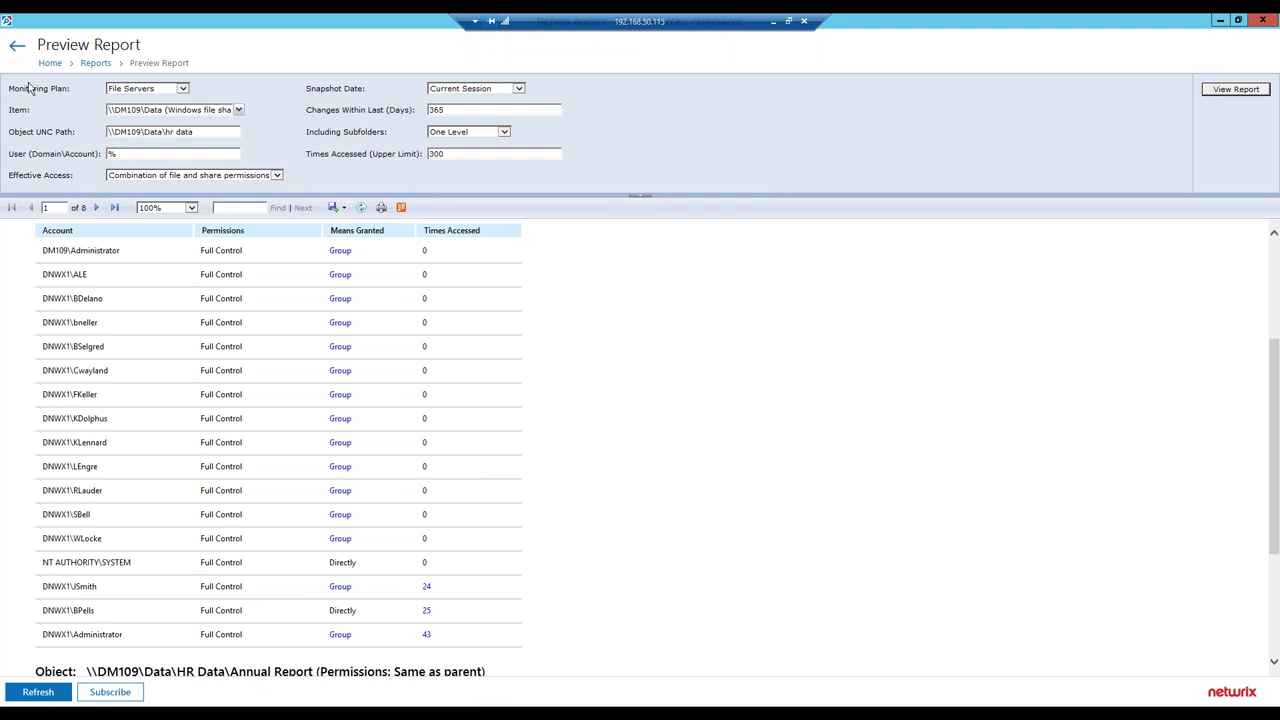
Return to the report list and run the Sensitive Files Count by Source report from Data Discovery and Classification.
click(19, 49)
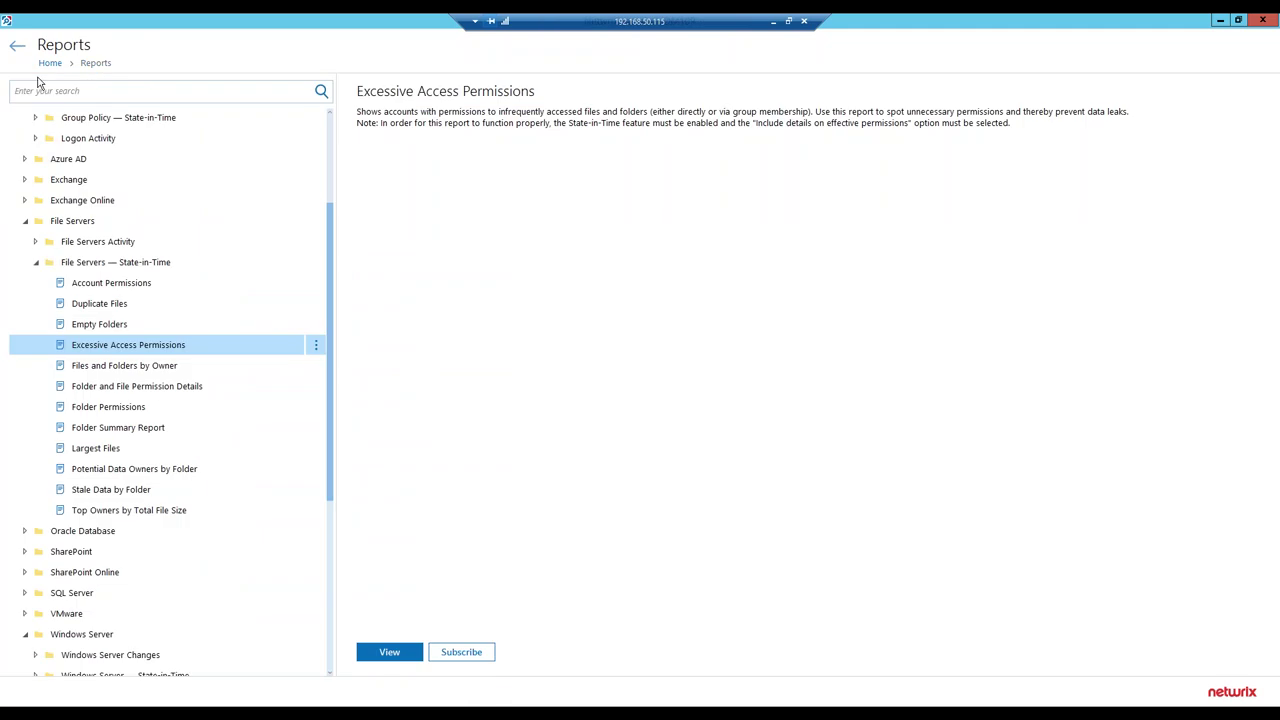
click(36, 264)
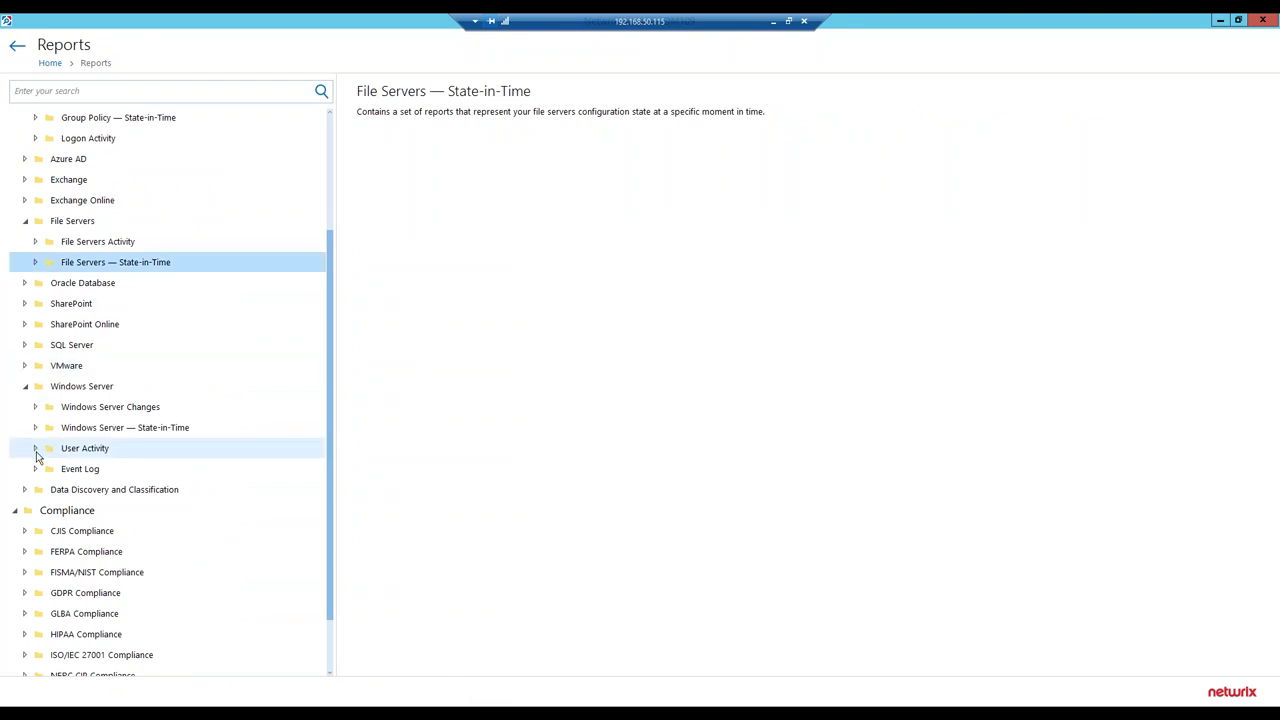
click(26, 491)
scroll(26, 491, down, 3)
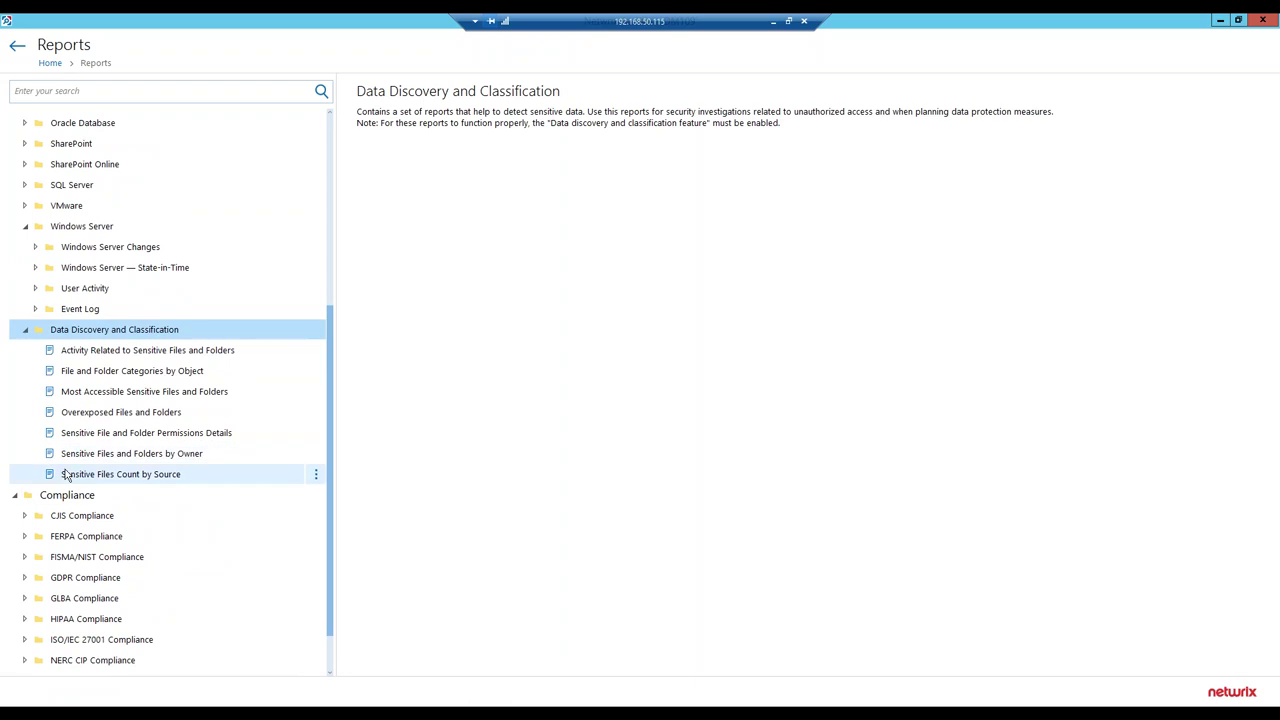
click(67, 476)
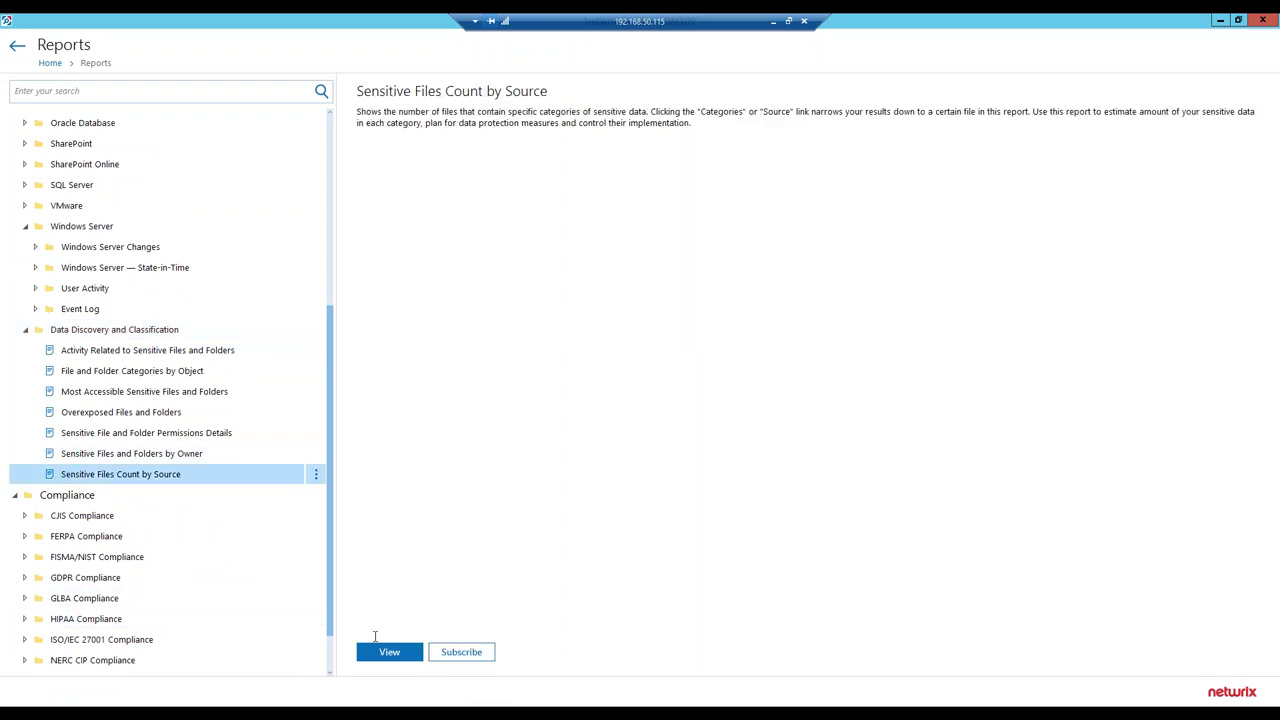
click(381, 651)
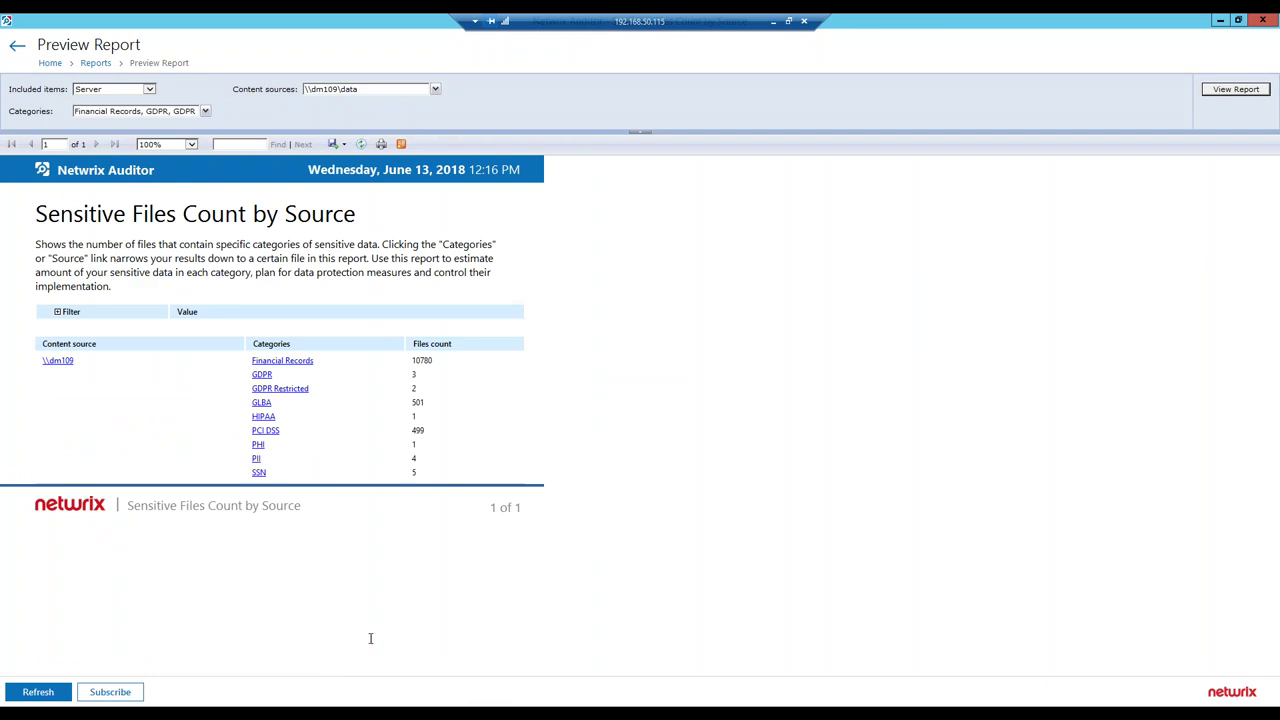
Break the sensitive file counts down by Top-level Folders and drill into the PII category of \\dm109\data\Public.
click(155, 92)
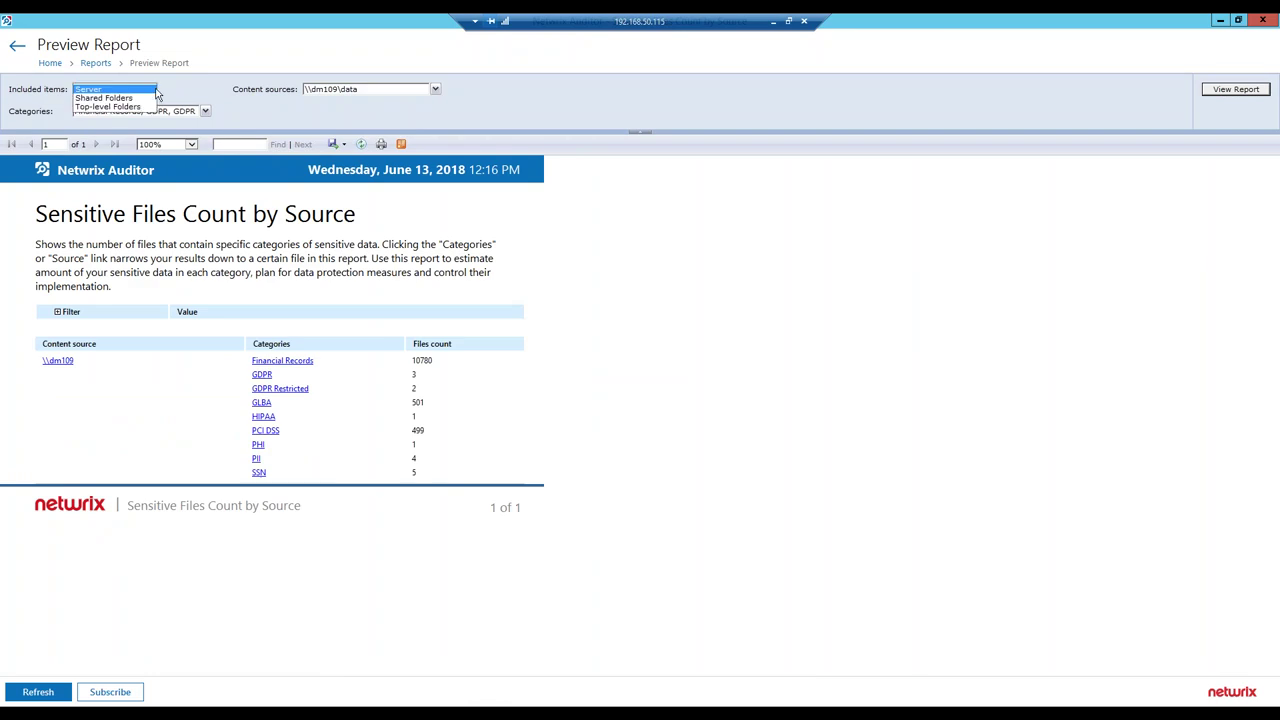
click(148, 106)
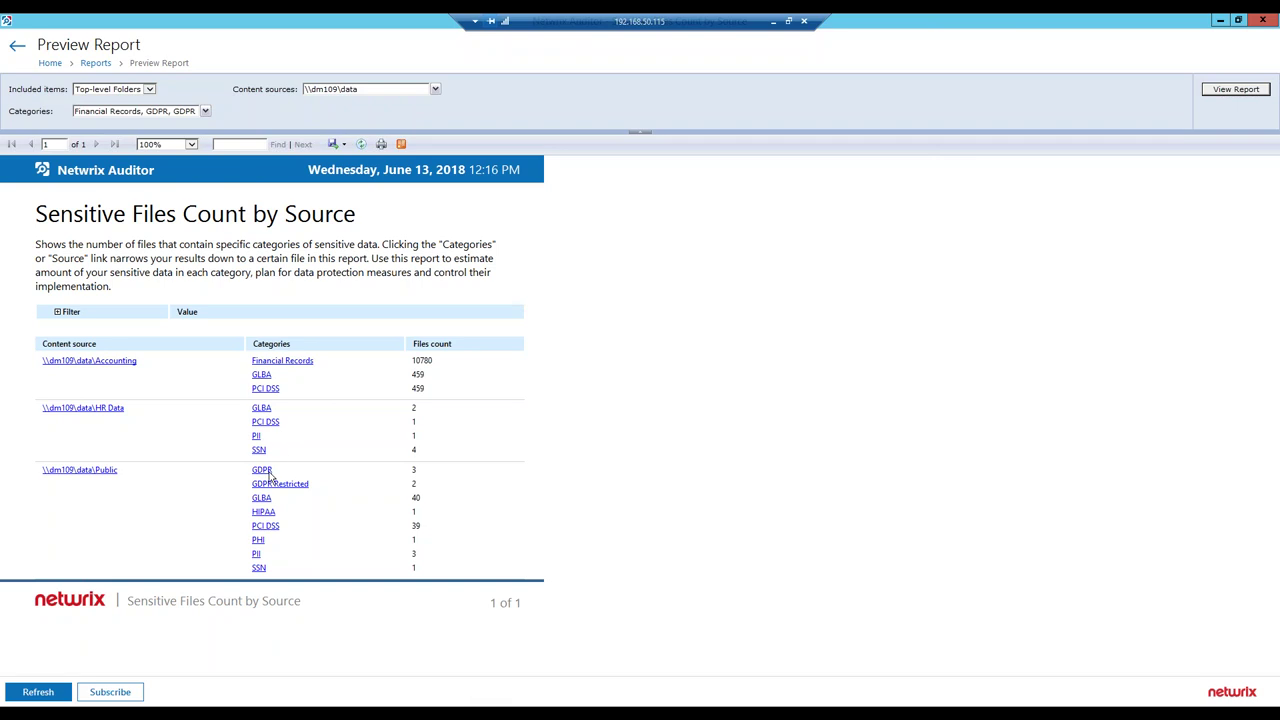
click(256, 556)
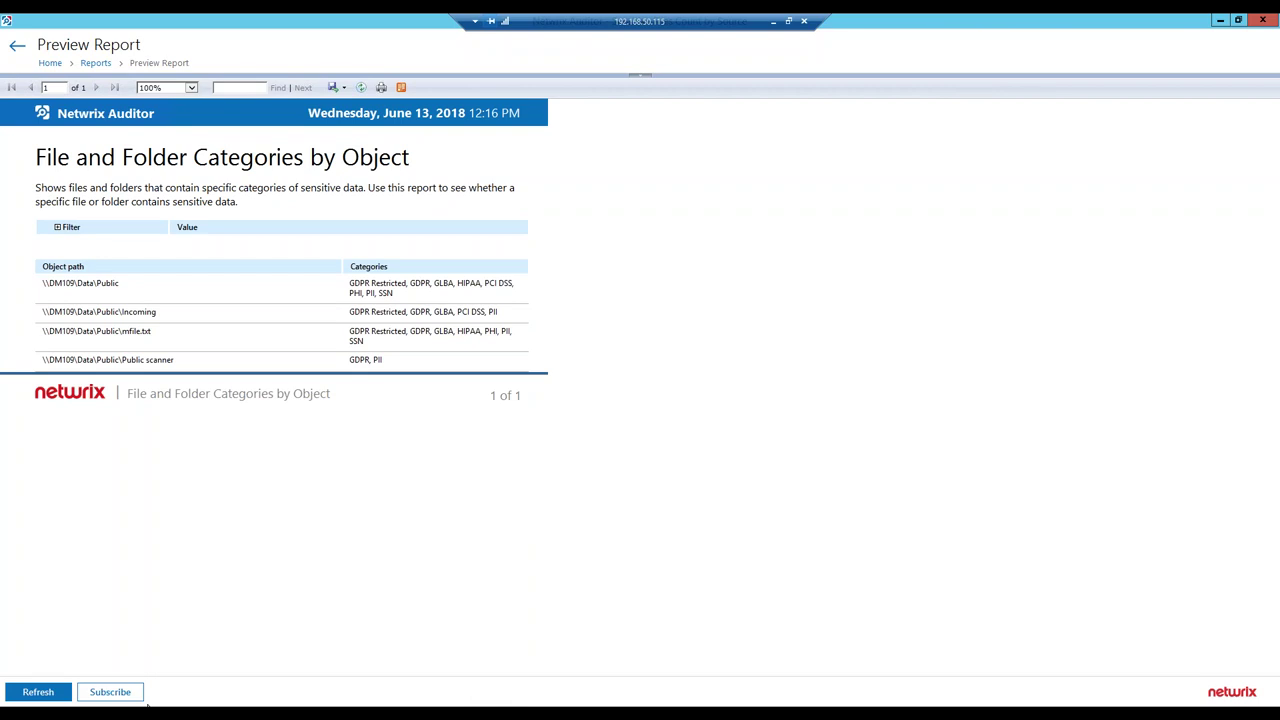
Switch to File Explorer, open mfile in the Public folder, read through its sensitive content, and leave the report.
mouse_move(136, 712)
click(163, 688)
double_click(503, 298)
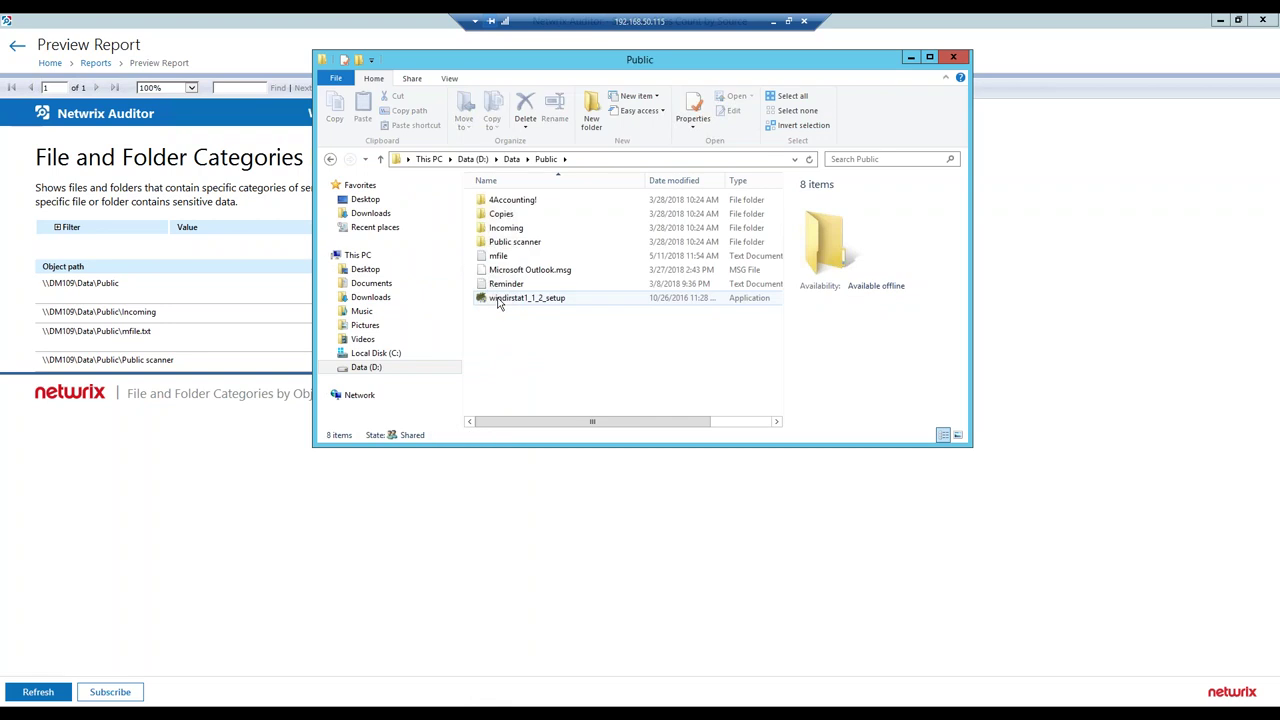
double_click(498, 257)
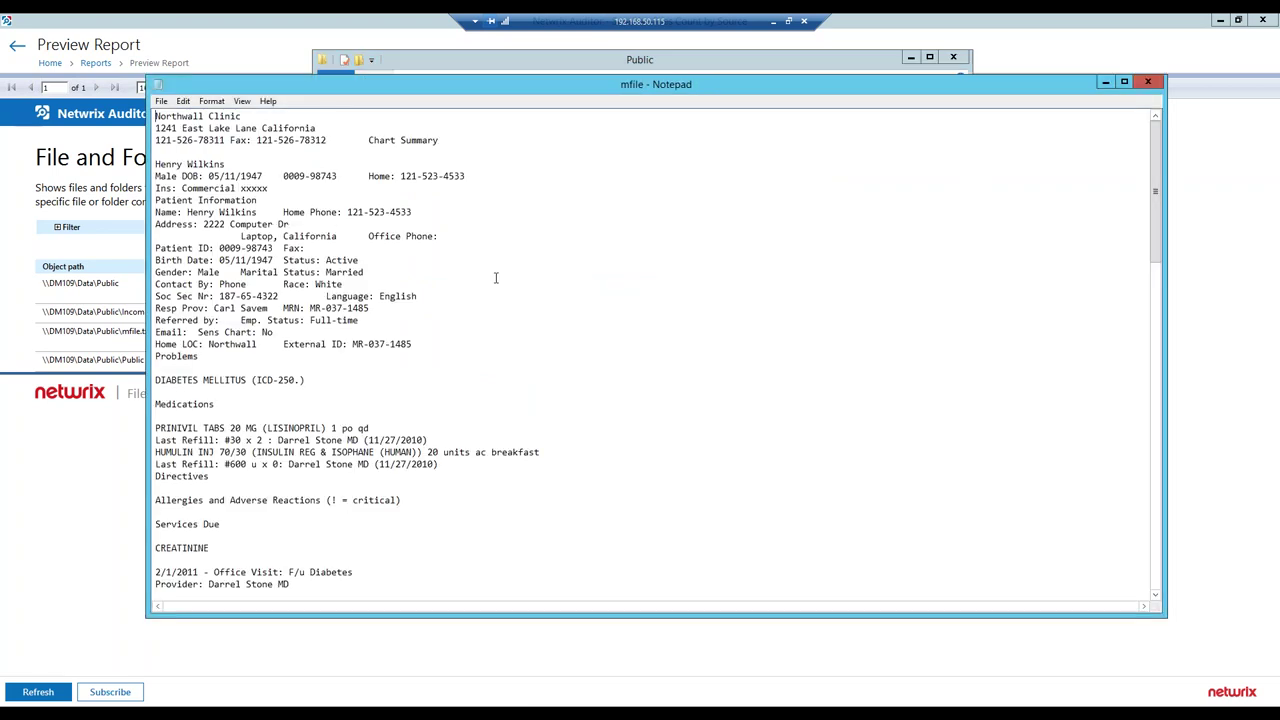
scroll(475, 347, down, 12)
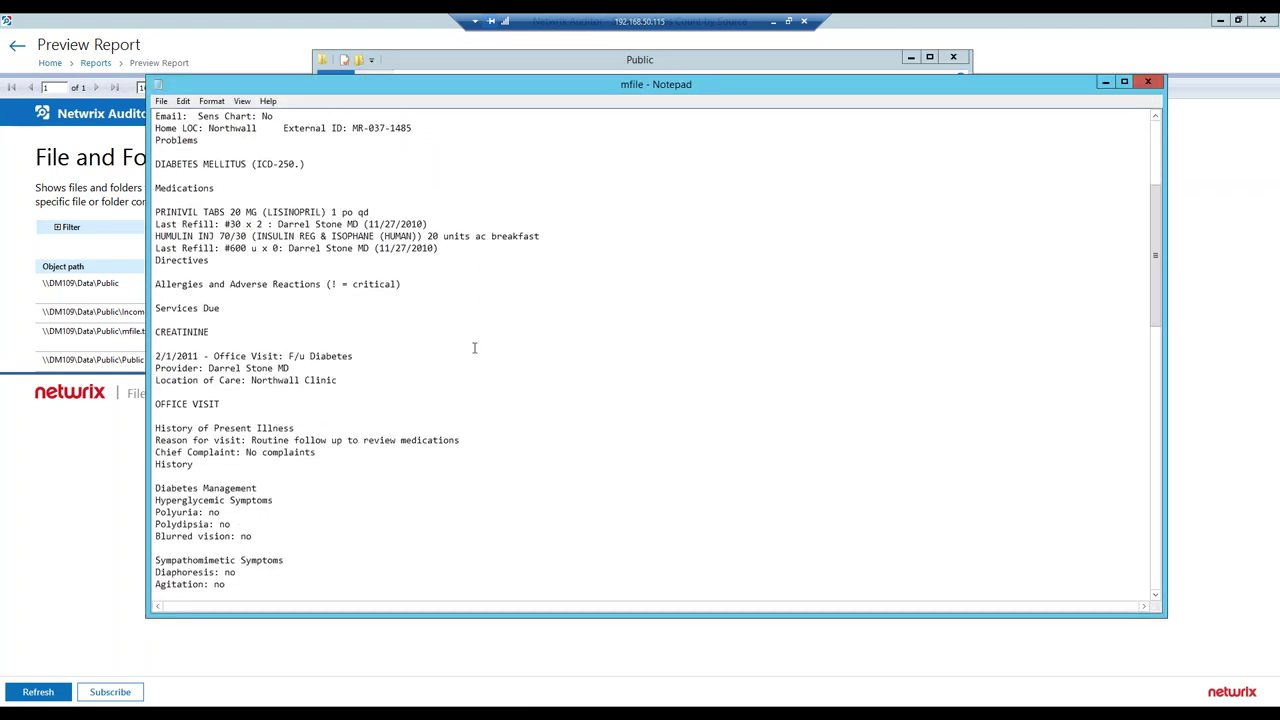
scroll(475, 347, down, 5)
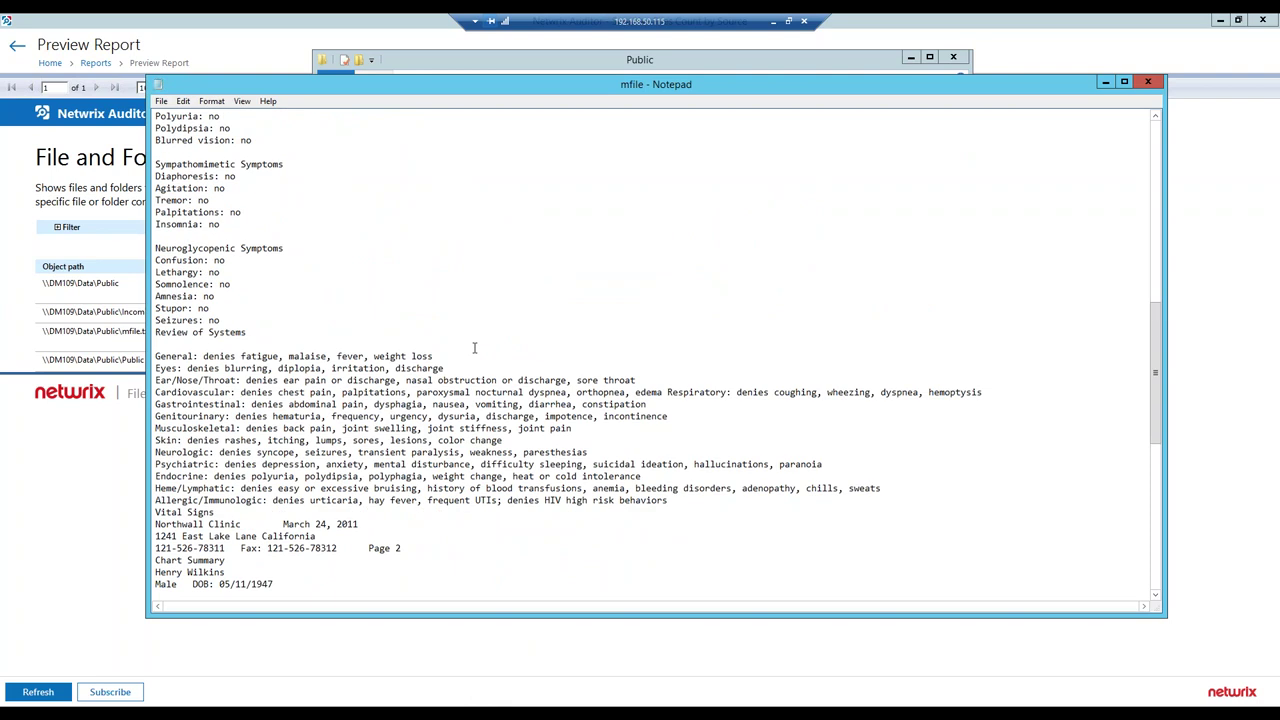
click(908, 59)
click(1105, 83)
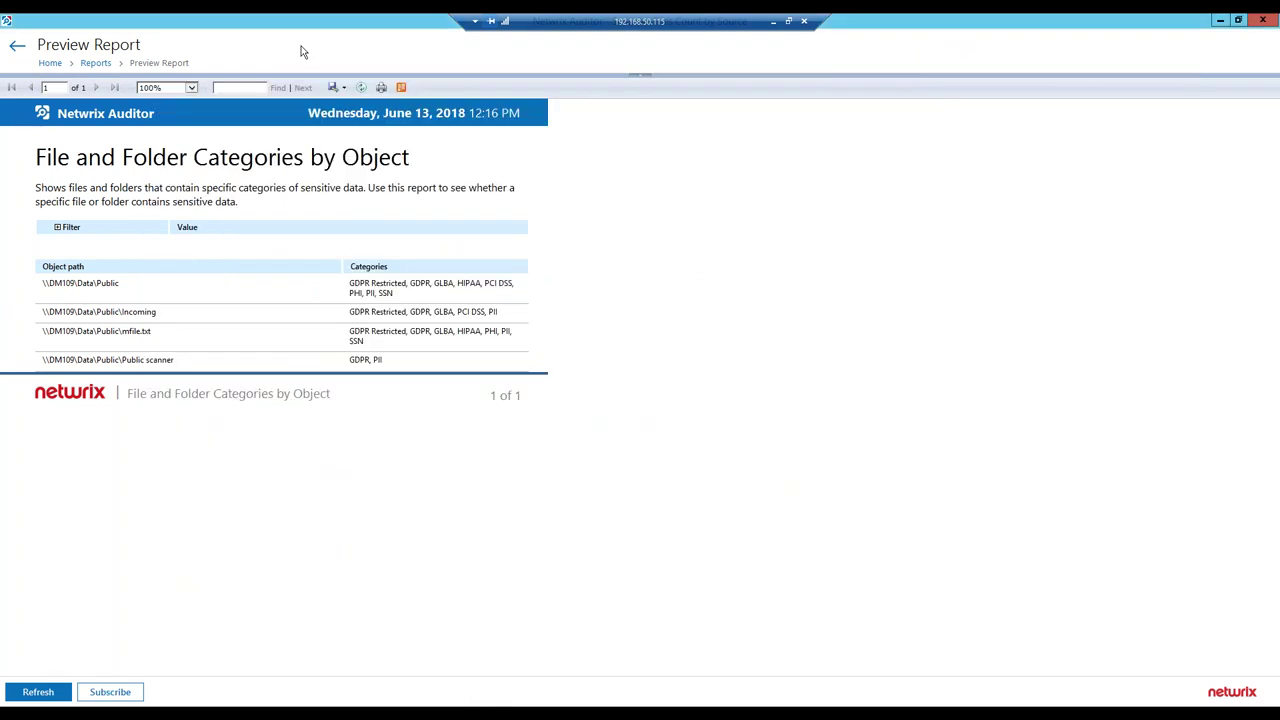
click(18, 48)
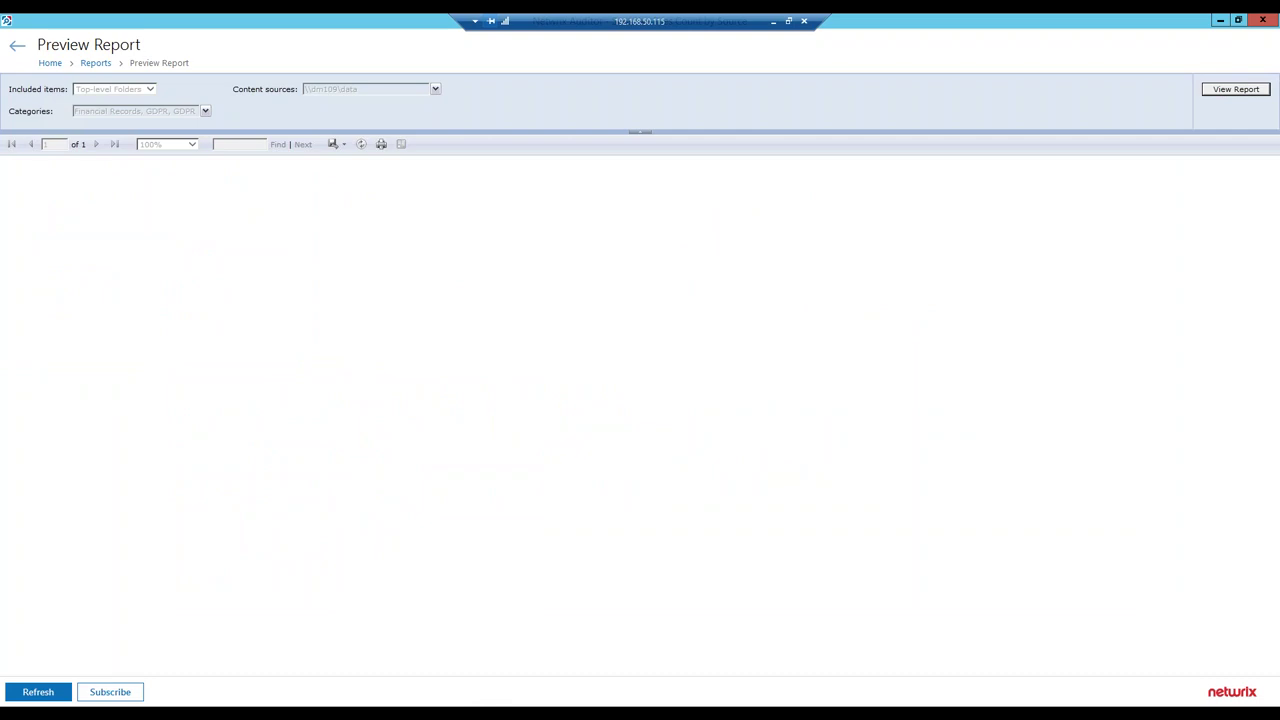
click(18, 47)
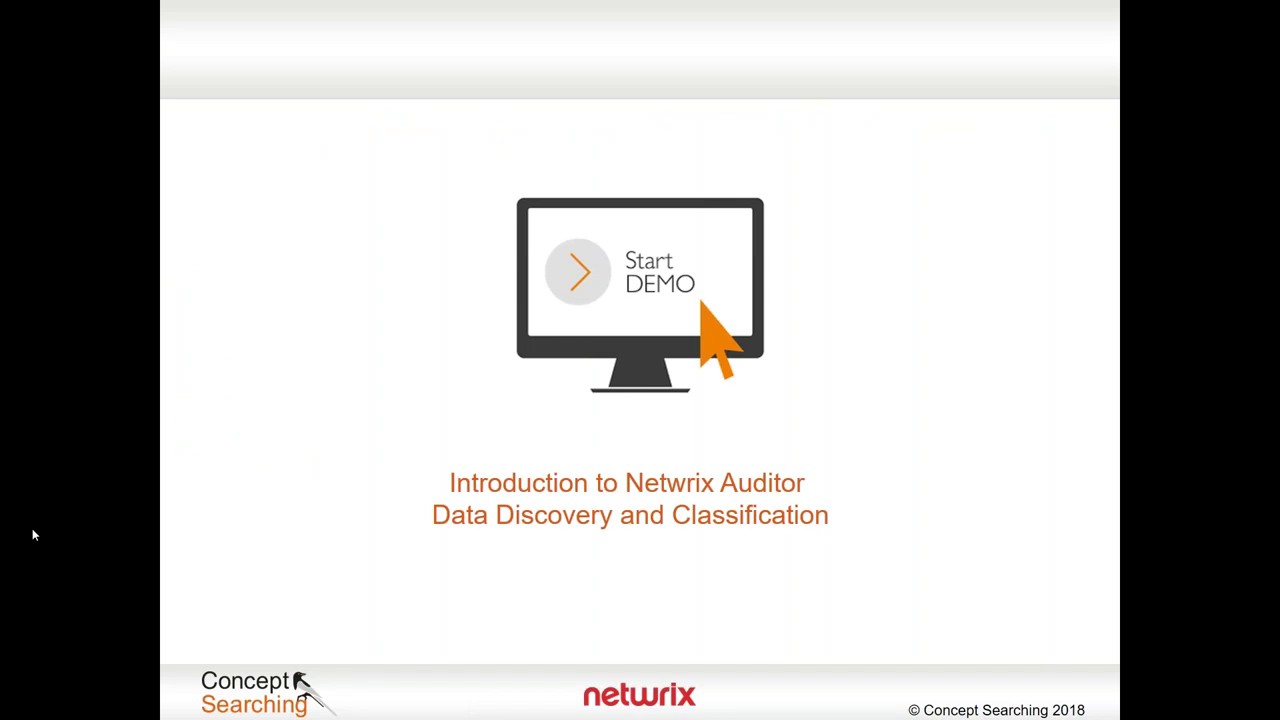
key(Right)
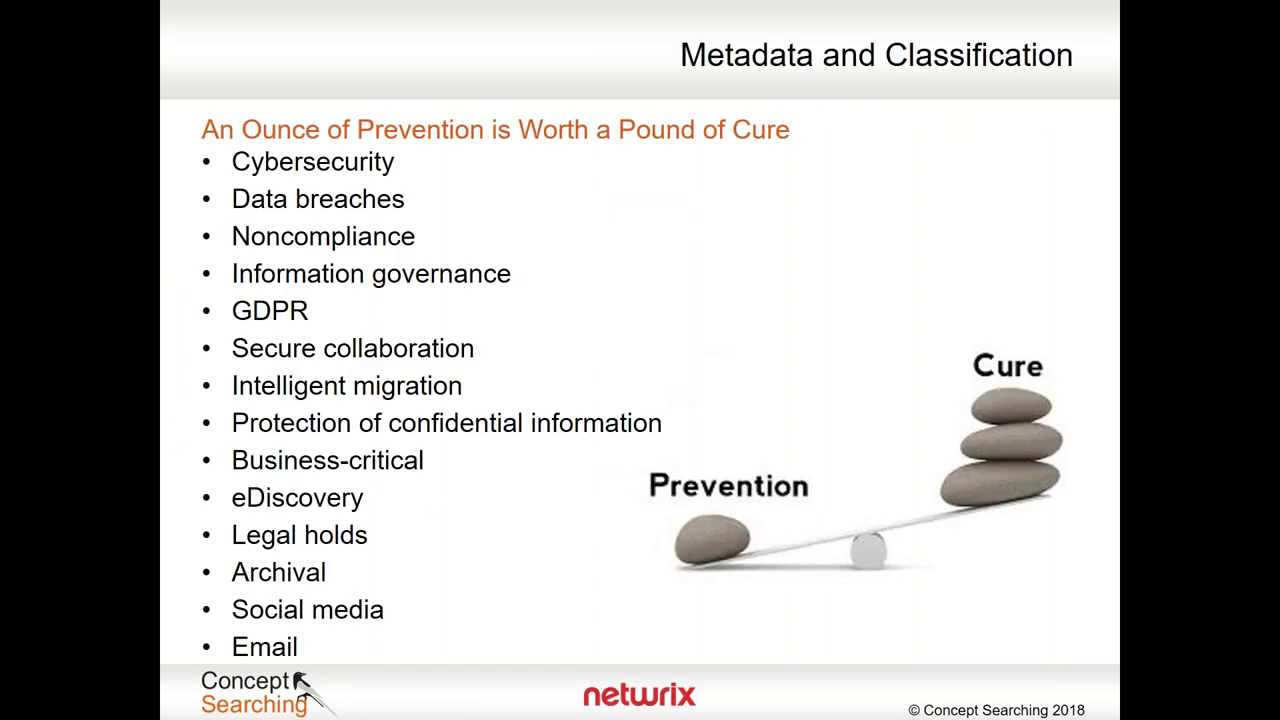
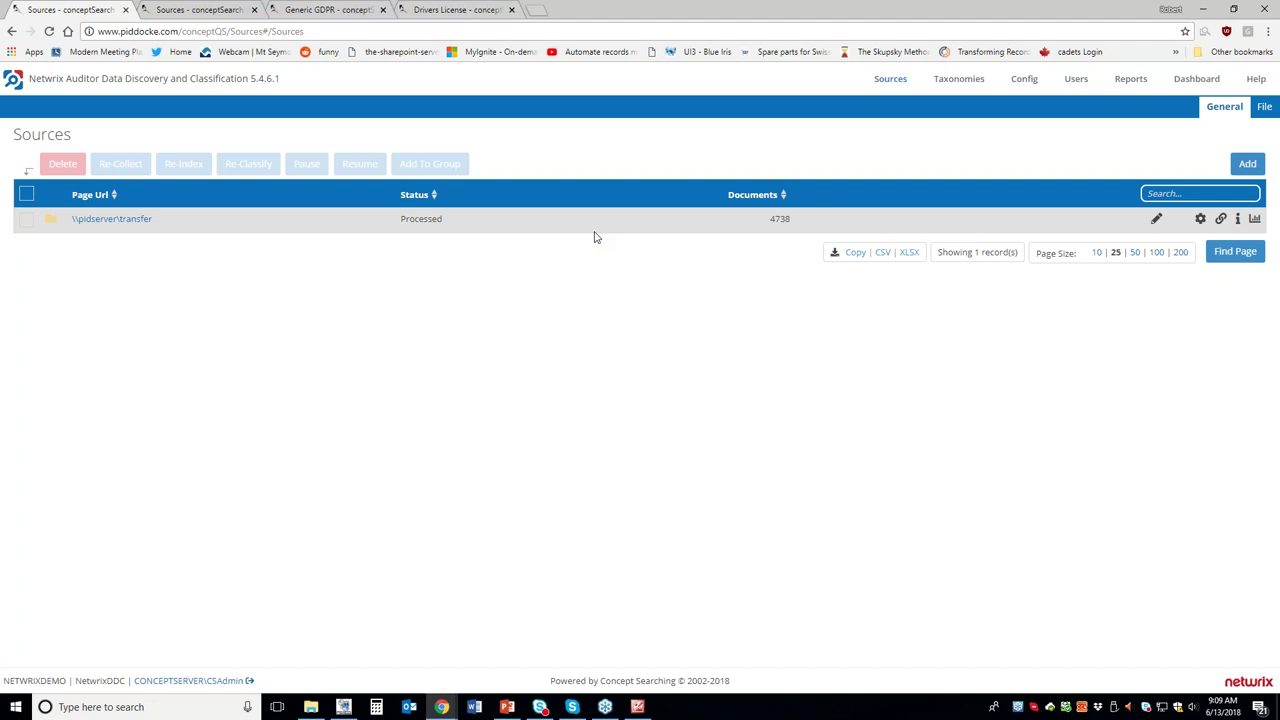
Examine the \\pidserver\transfer source and the source types available for adding, without adding a new source.
drag(166, 226, 990, 222)
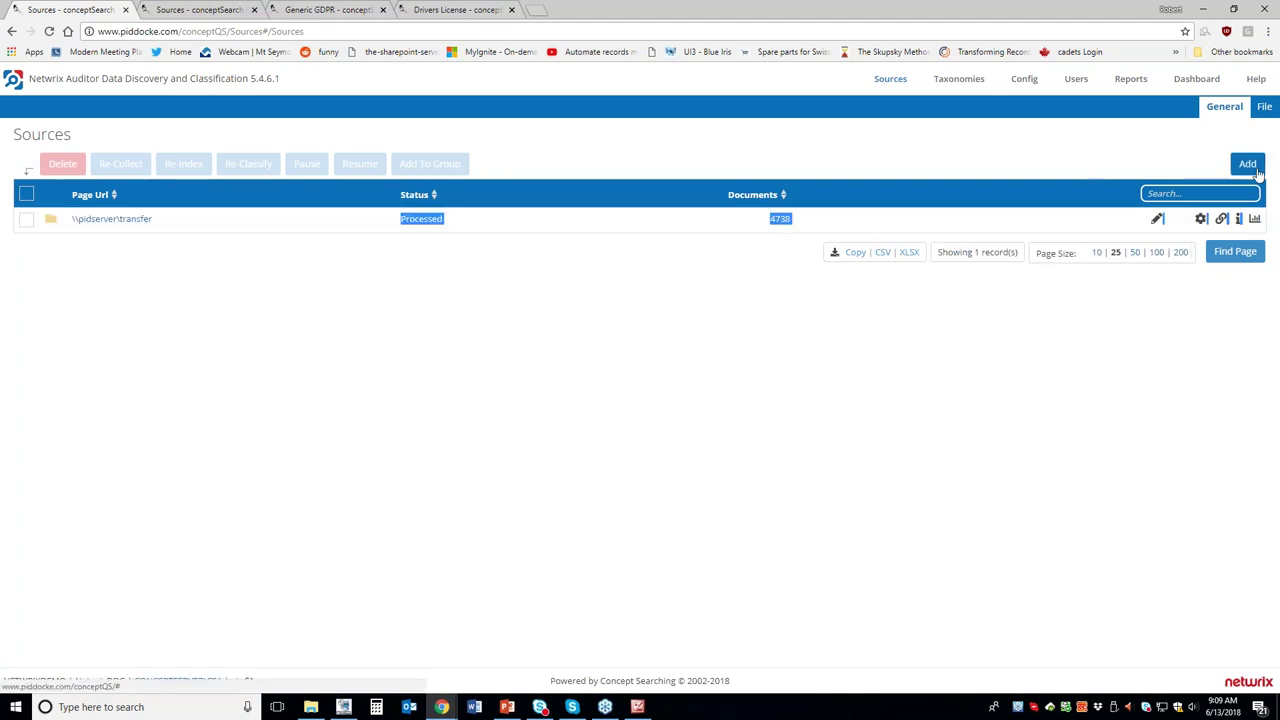
click(1255, 168)
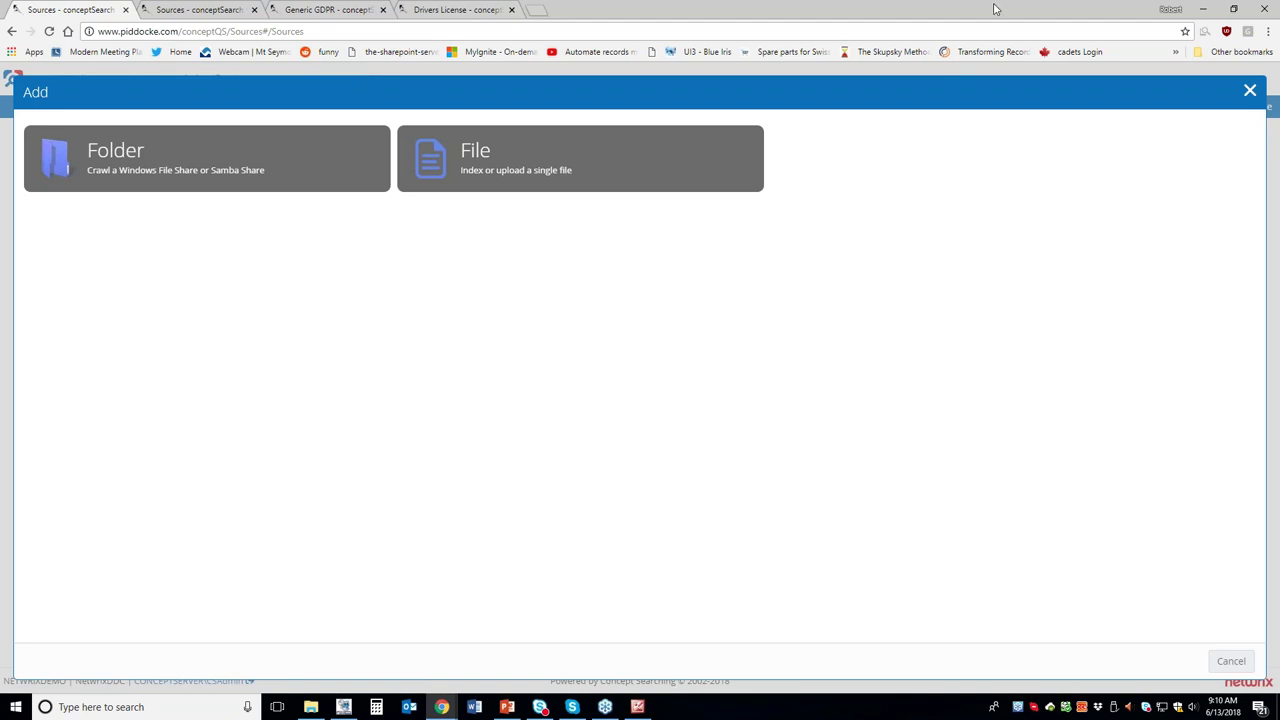
click(1250, 91)
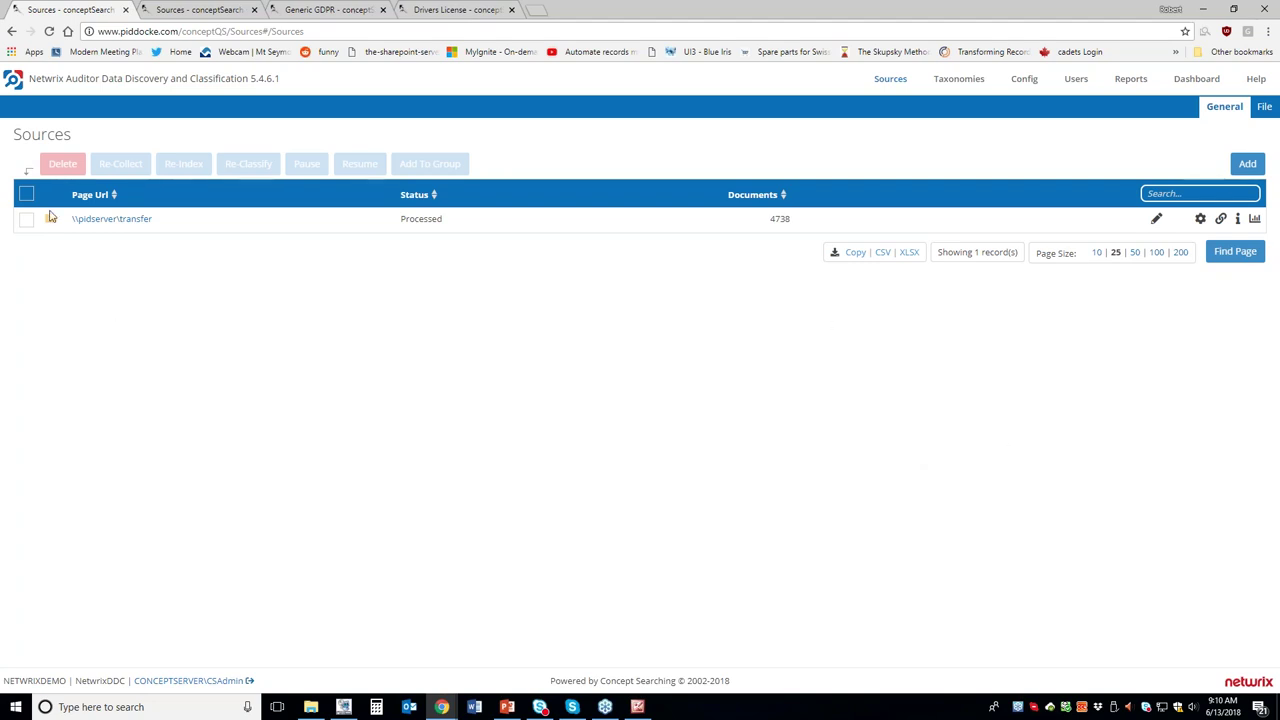
drag(165, 226, 52, 238)
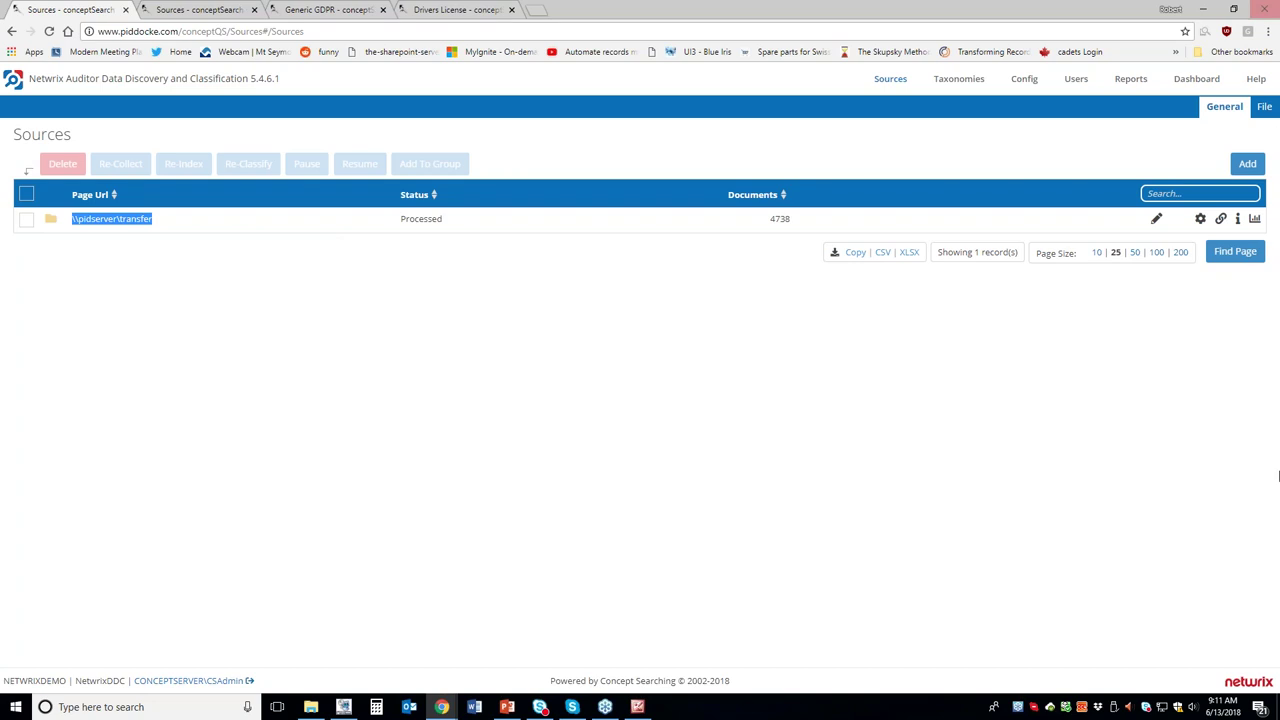
Review the indexed files and folders of the \\pidserver\transfer source, including Kansas license.jpg.
right_click(1157, 519)
click(171, 17)
click(171, 17)
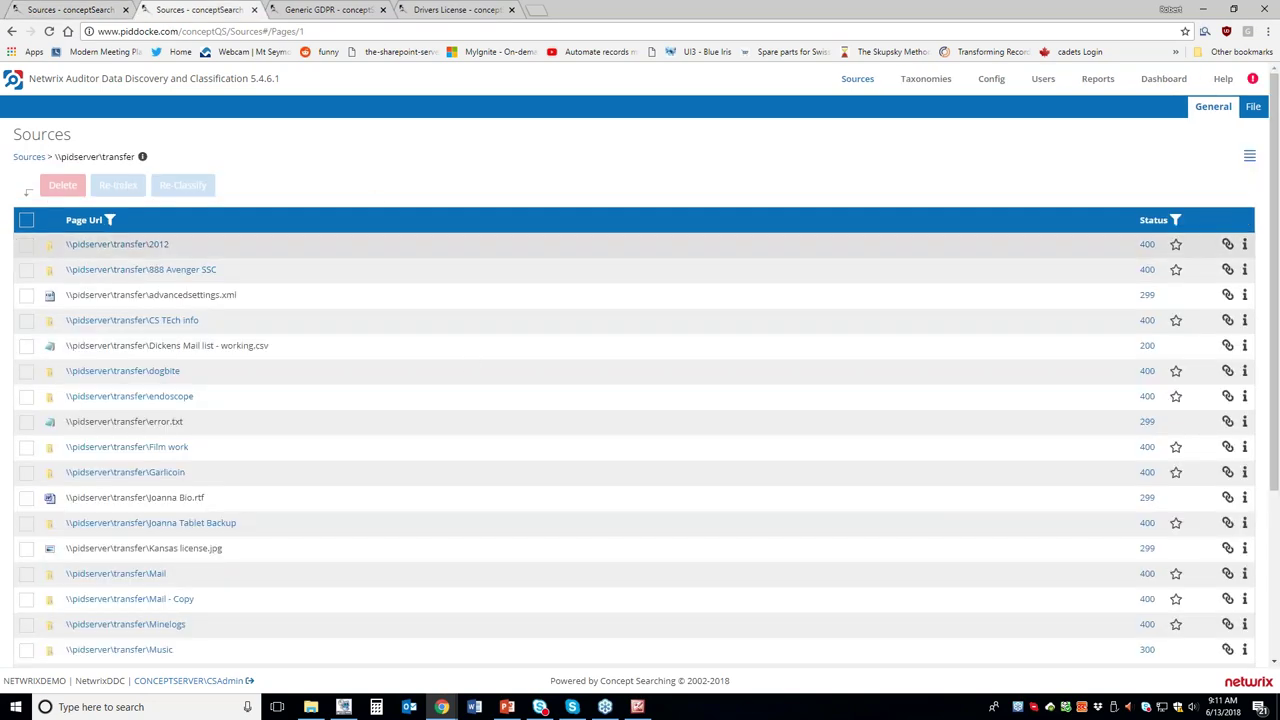
scroll(155, 300, down, 3)
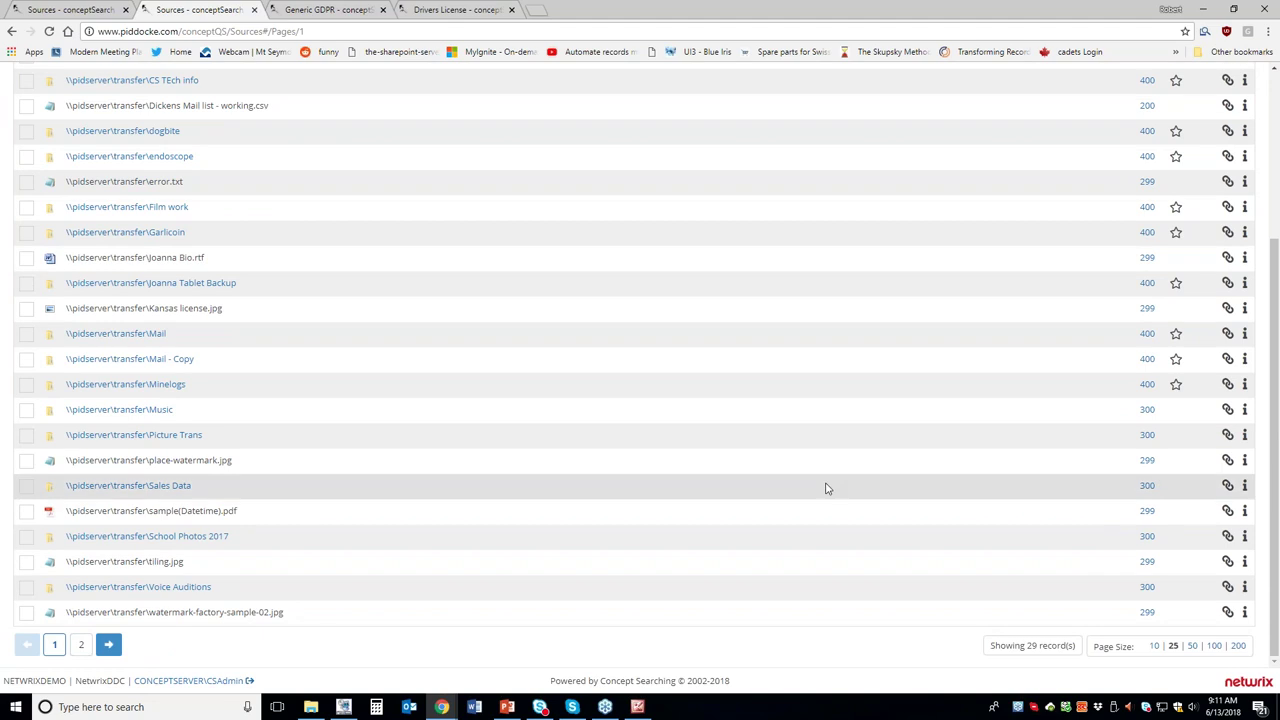
scroll(1070, 420, up, 3)
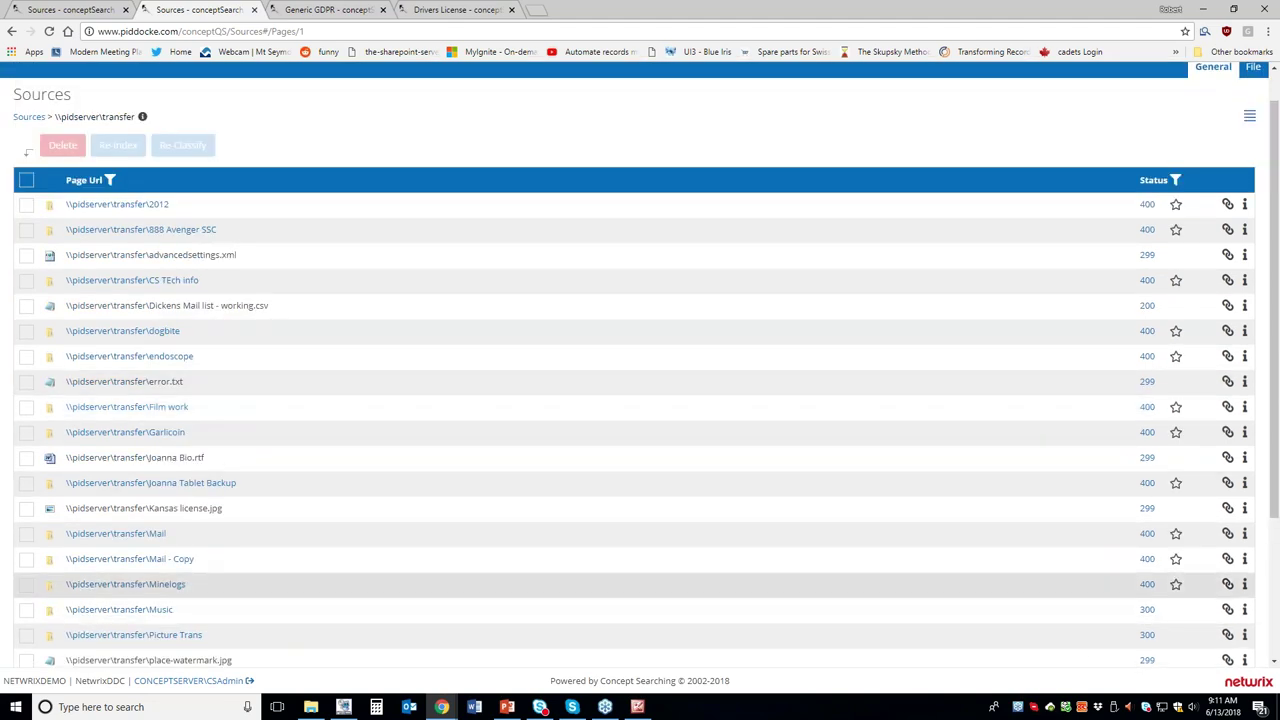
scroll(377, 418, down, 2)
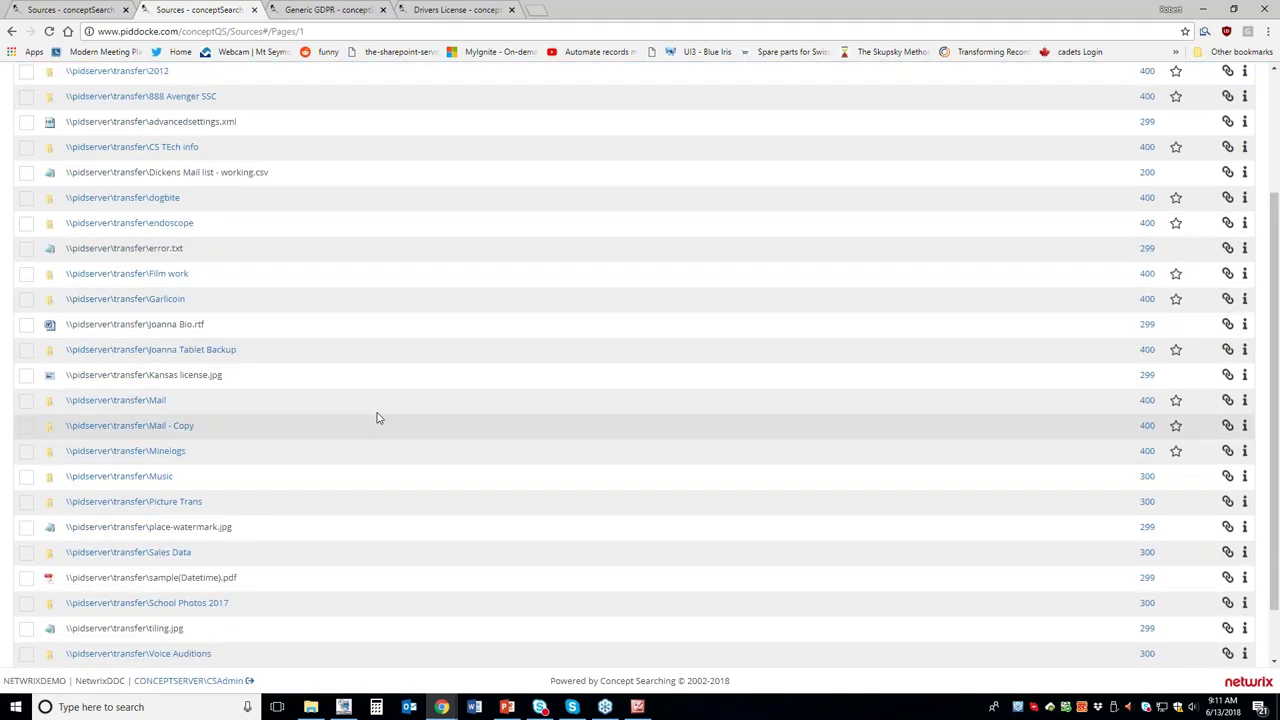
drag(289, 380, 28, 376)
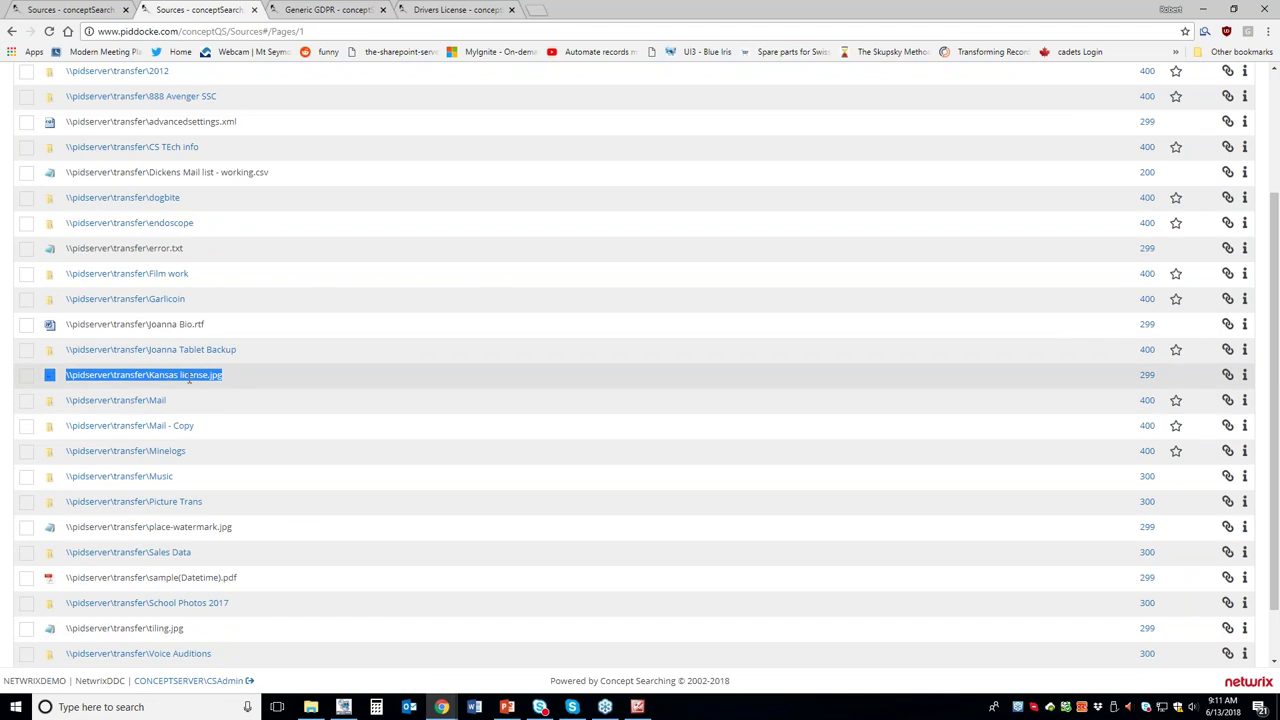
scroll(329, 411, up, 3)
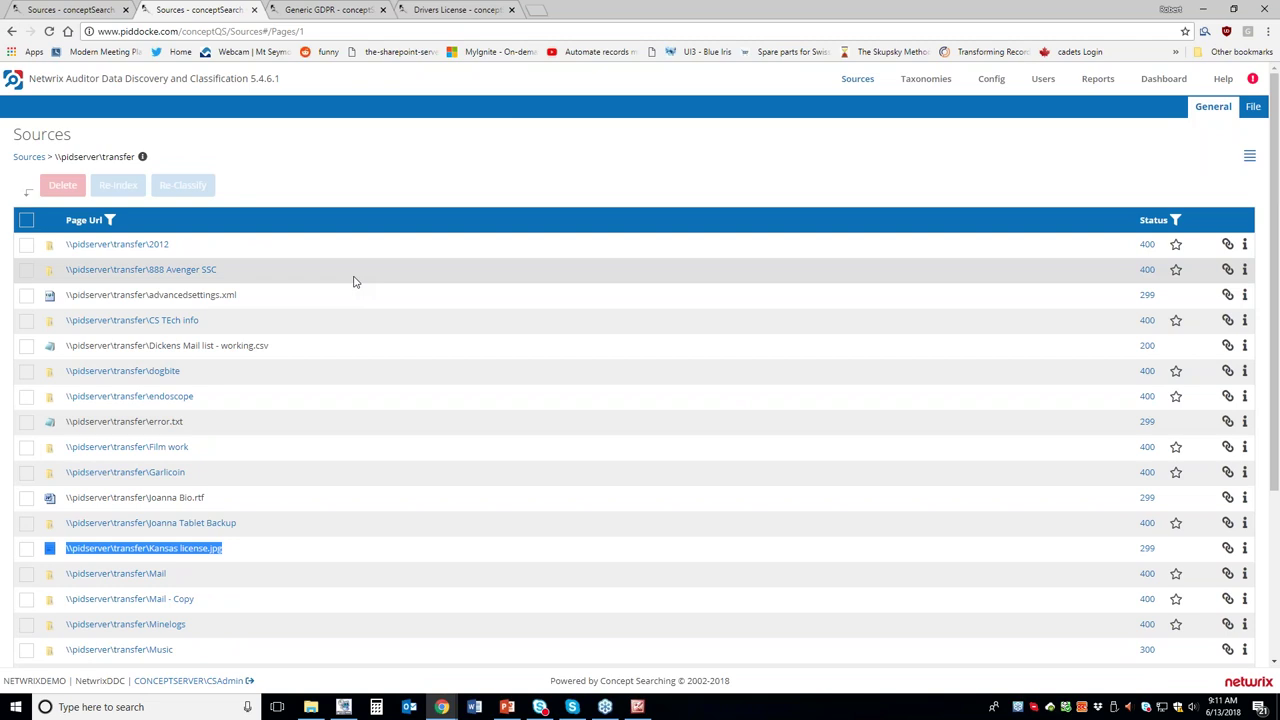
scroll(354, 280, down, 3)
scroll(363, 329, up, 3)
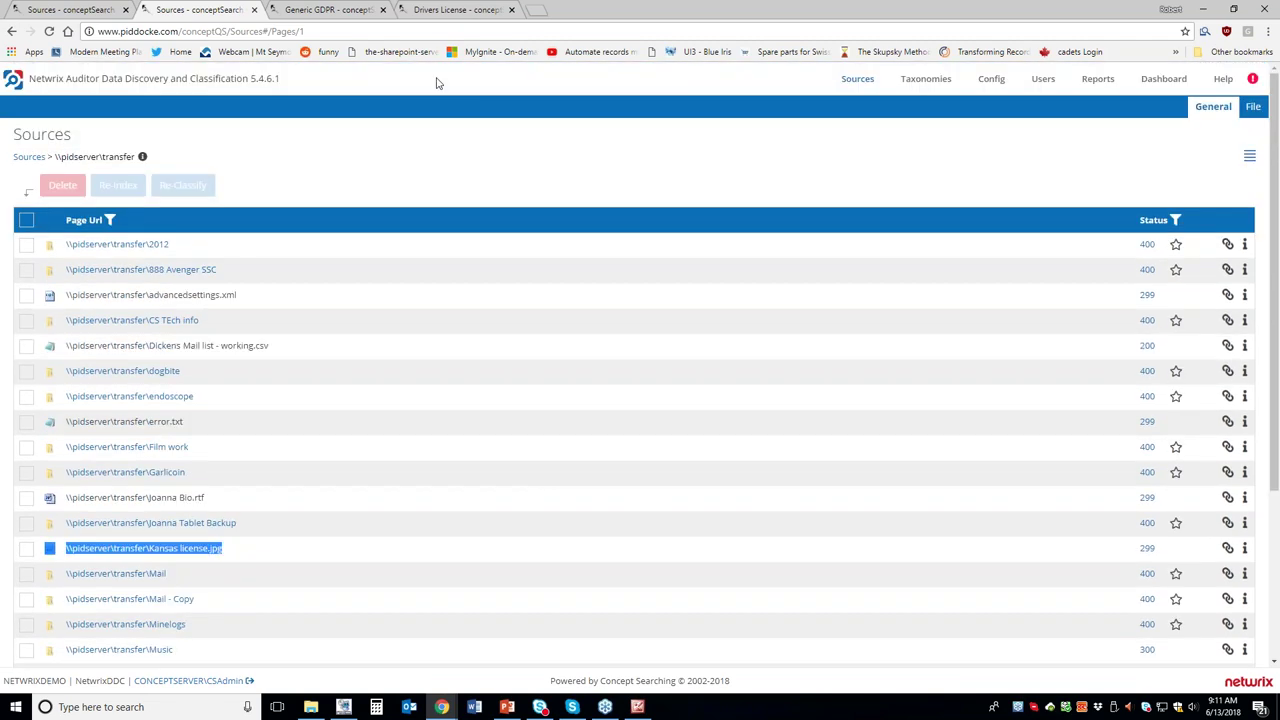
Switch to the taxonomies page, browse the available taxonomies, and load HIPAA with its terms expanded.
click(315, 8)
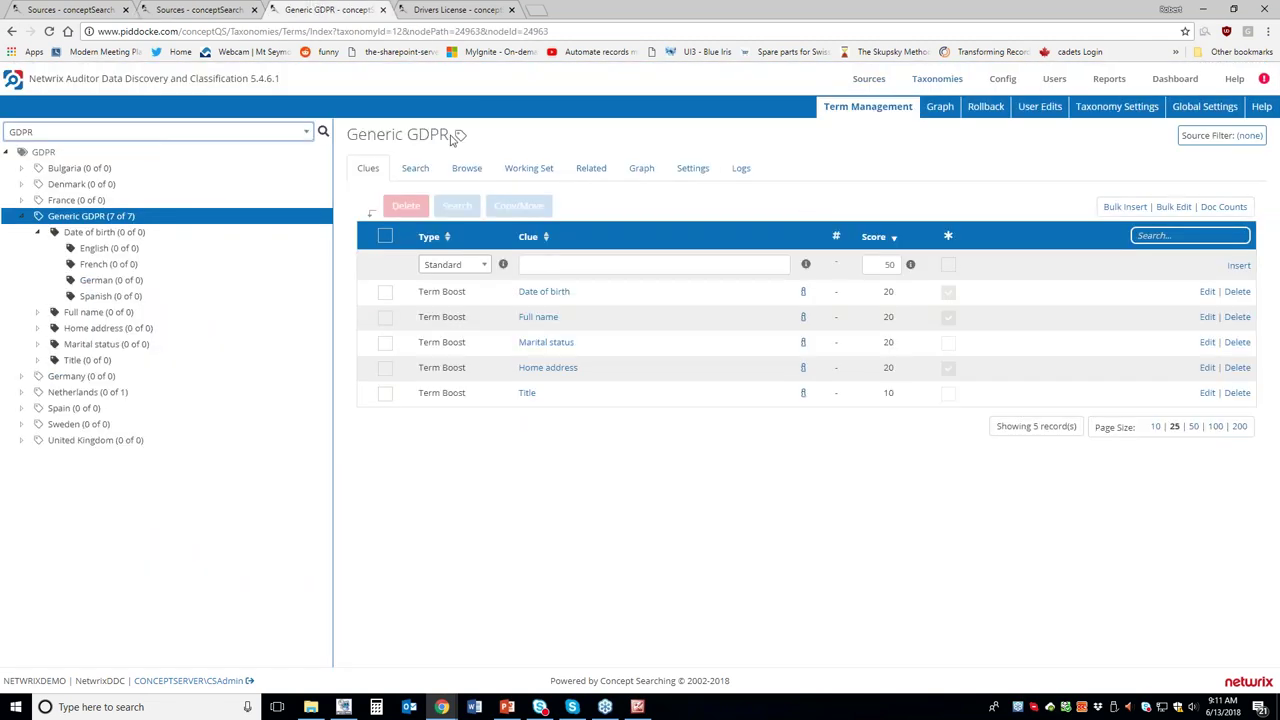
click(308, 134)
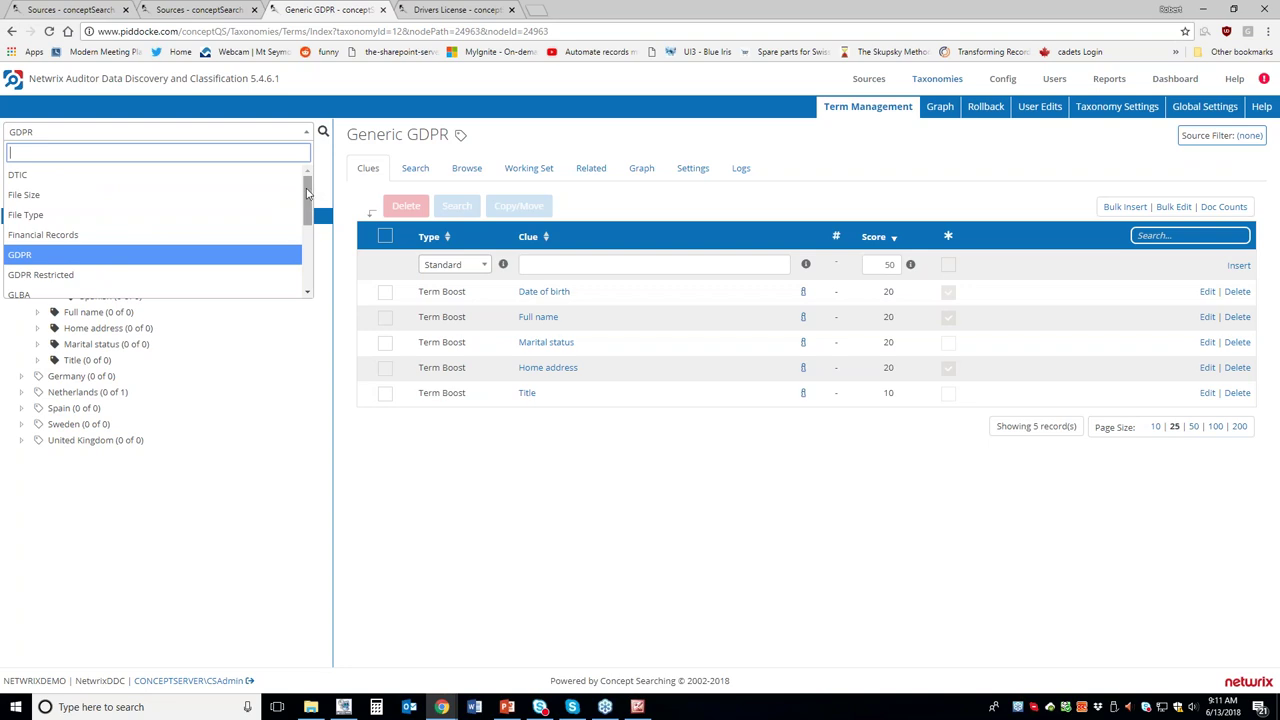
drag(307, 182, 313, 215)
scroll(160, 215, down, 3)
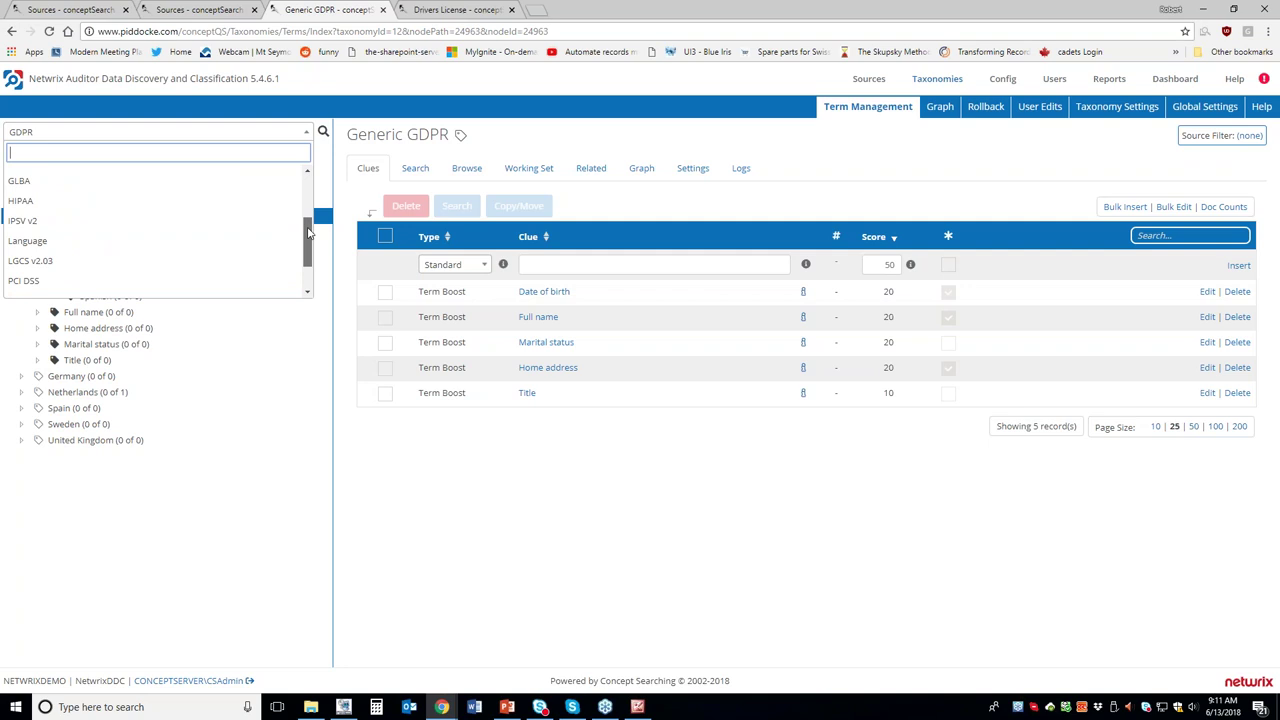
scroll(160, 215, up, 2)
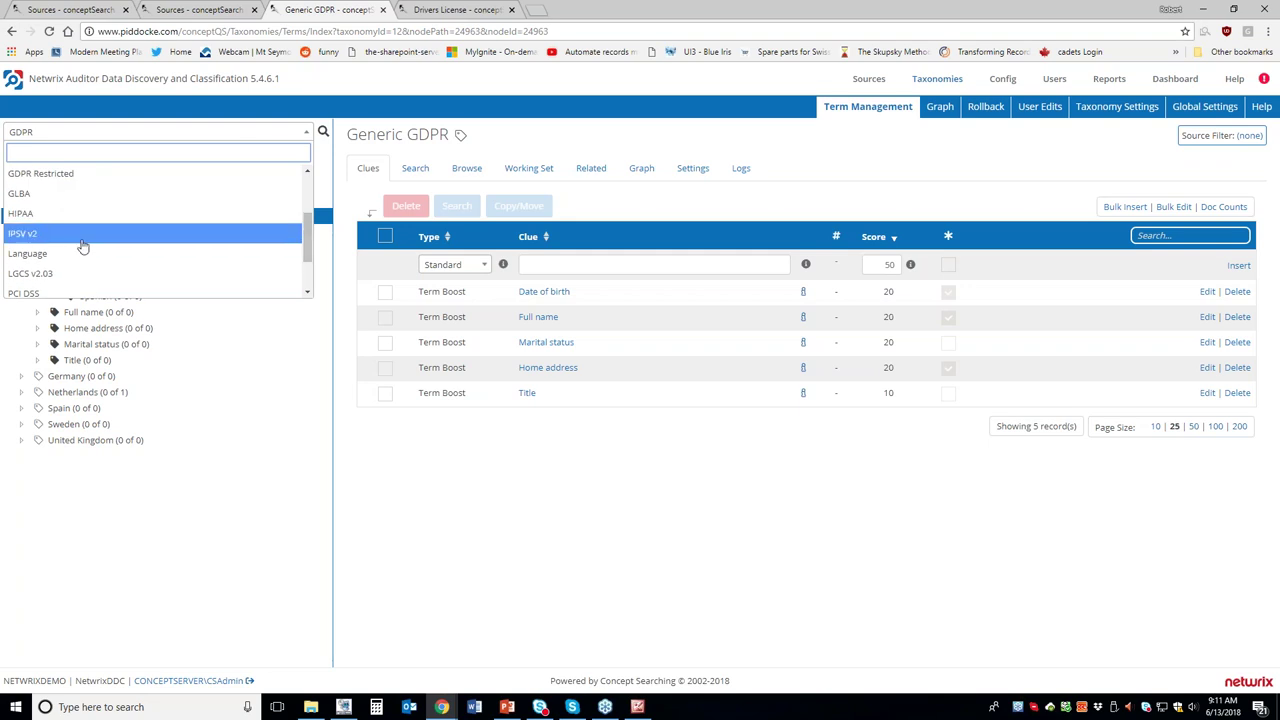
click(103, 224)
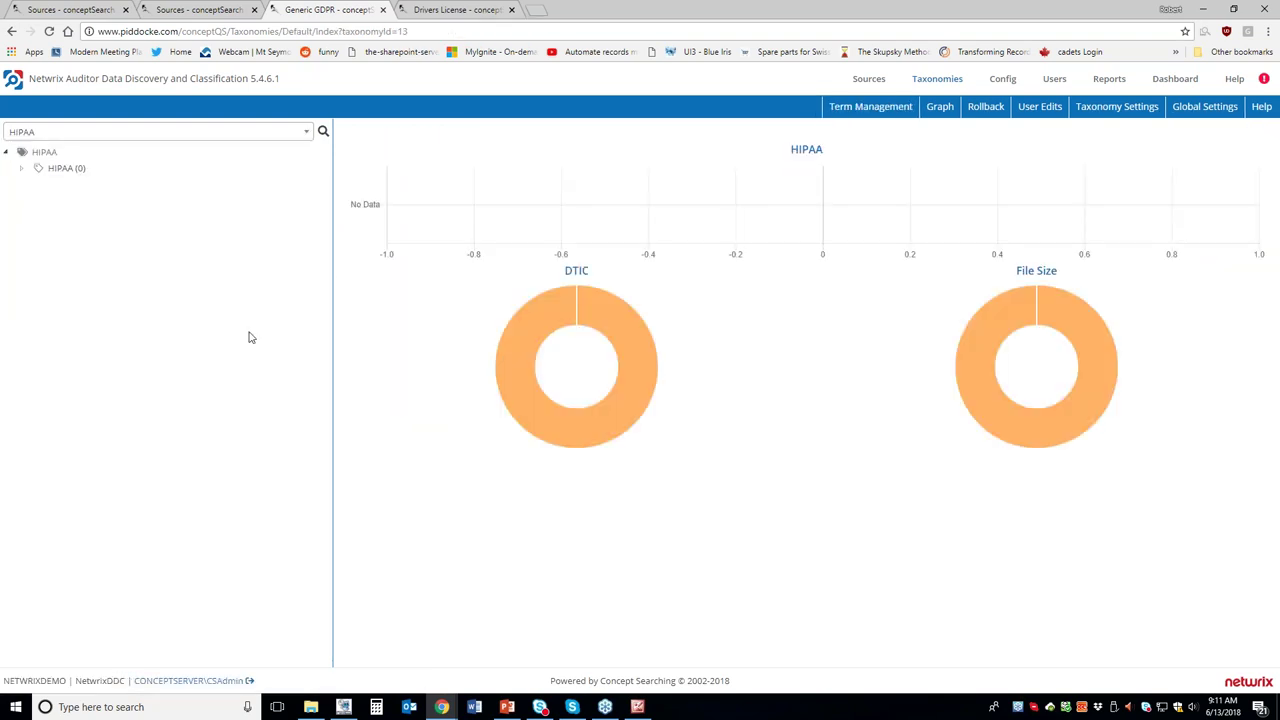
click(26, 170)
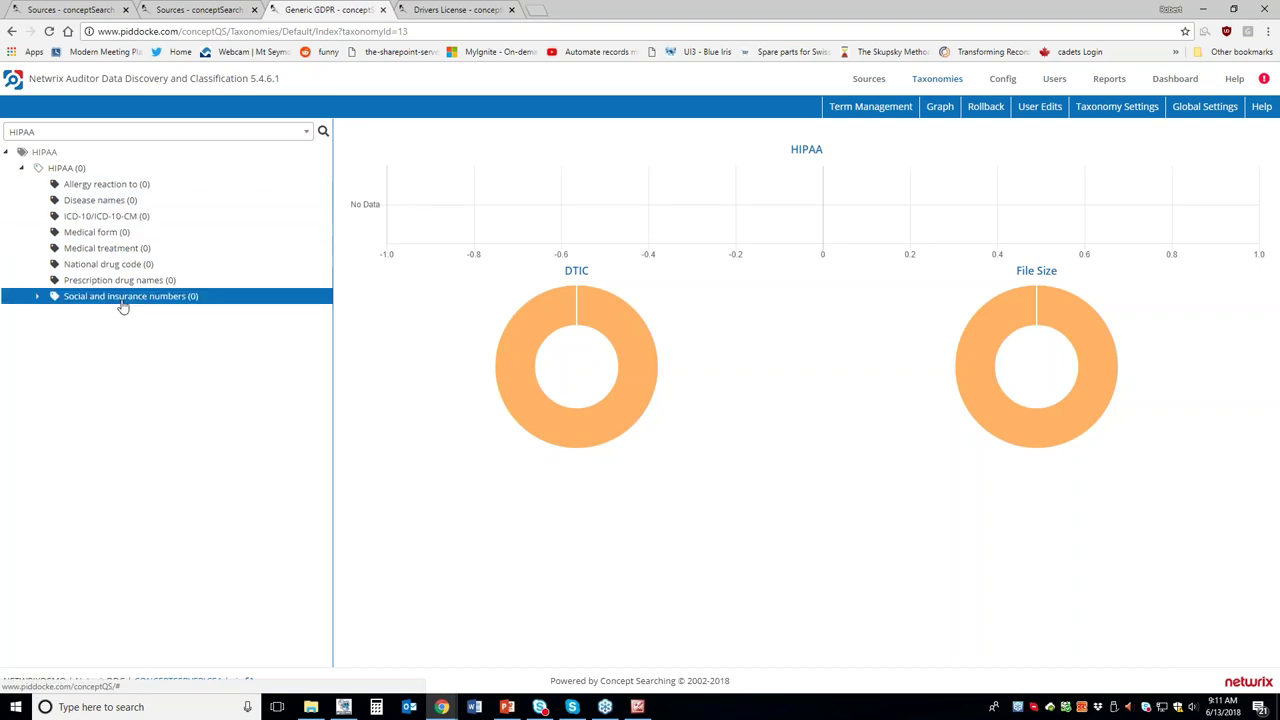
Load the PII taxonomy to view its country terms, and load the Sensitive Information taxonomy to view its terms.
click(88, 131)
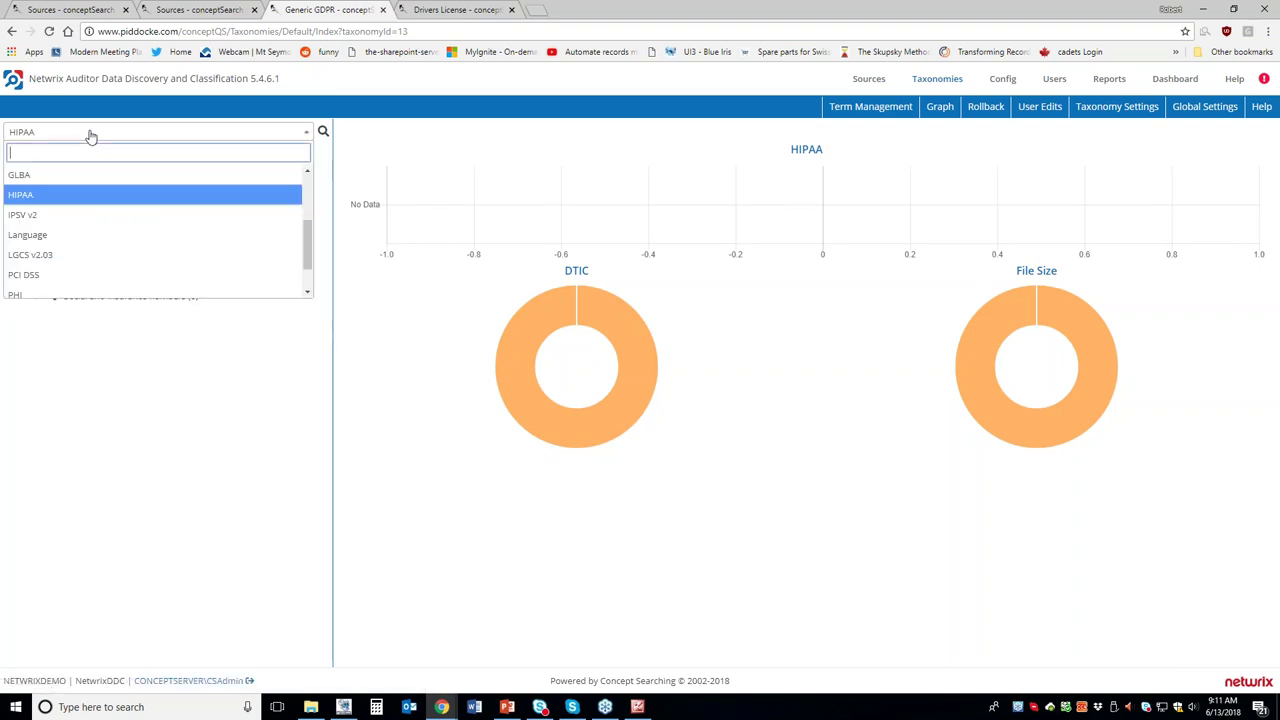
scroll(300, 290, down, 2)
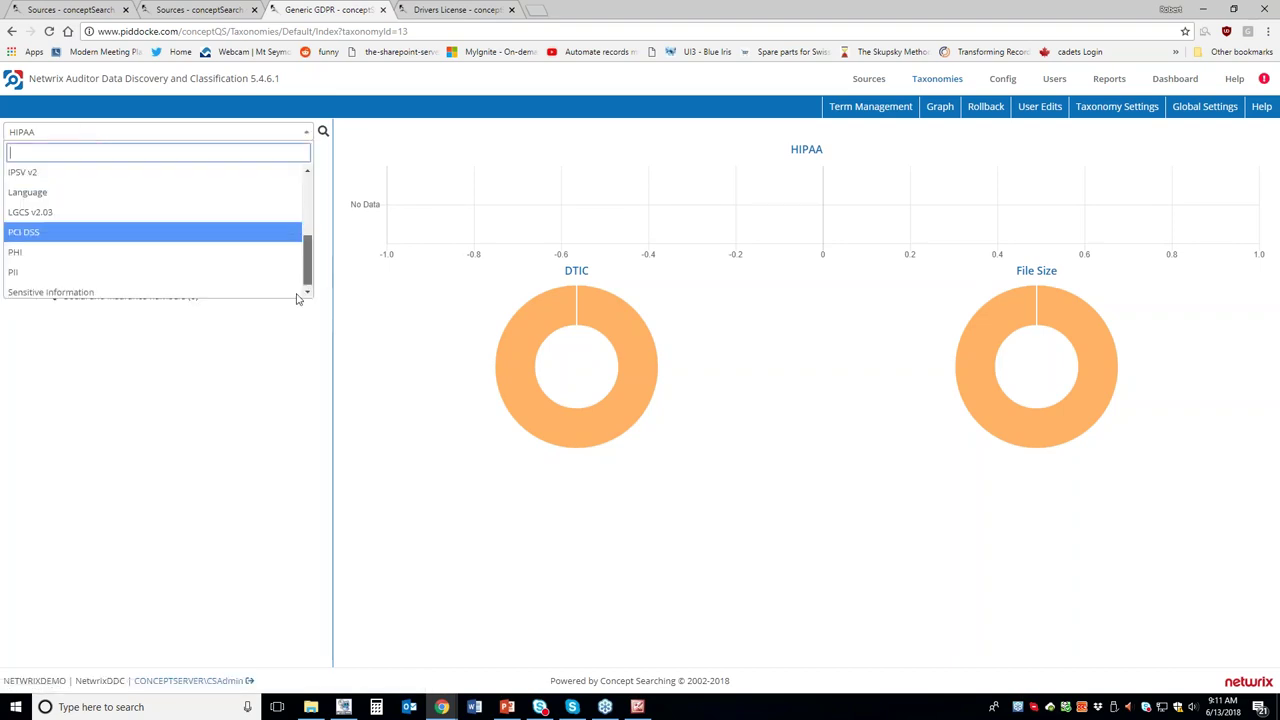
click(152, 271)
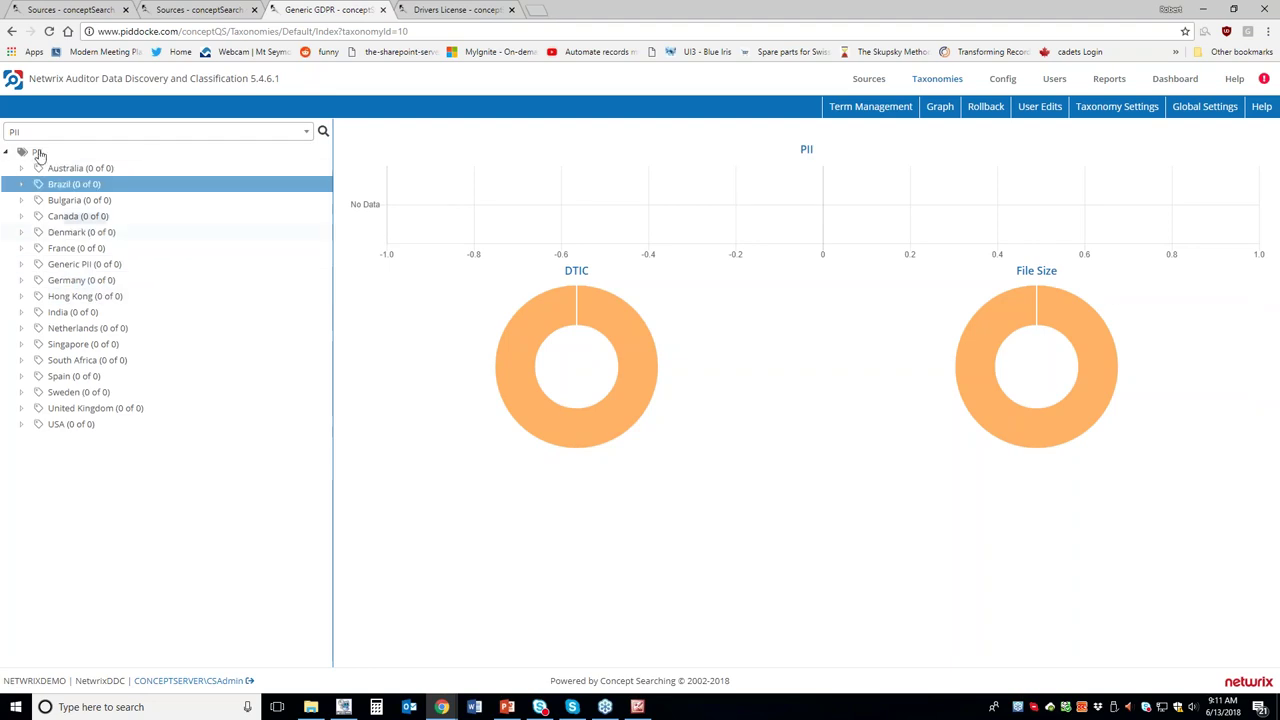
click(156, 136)
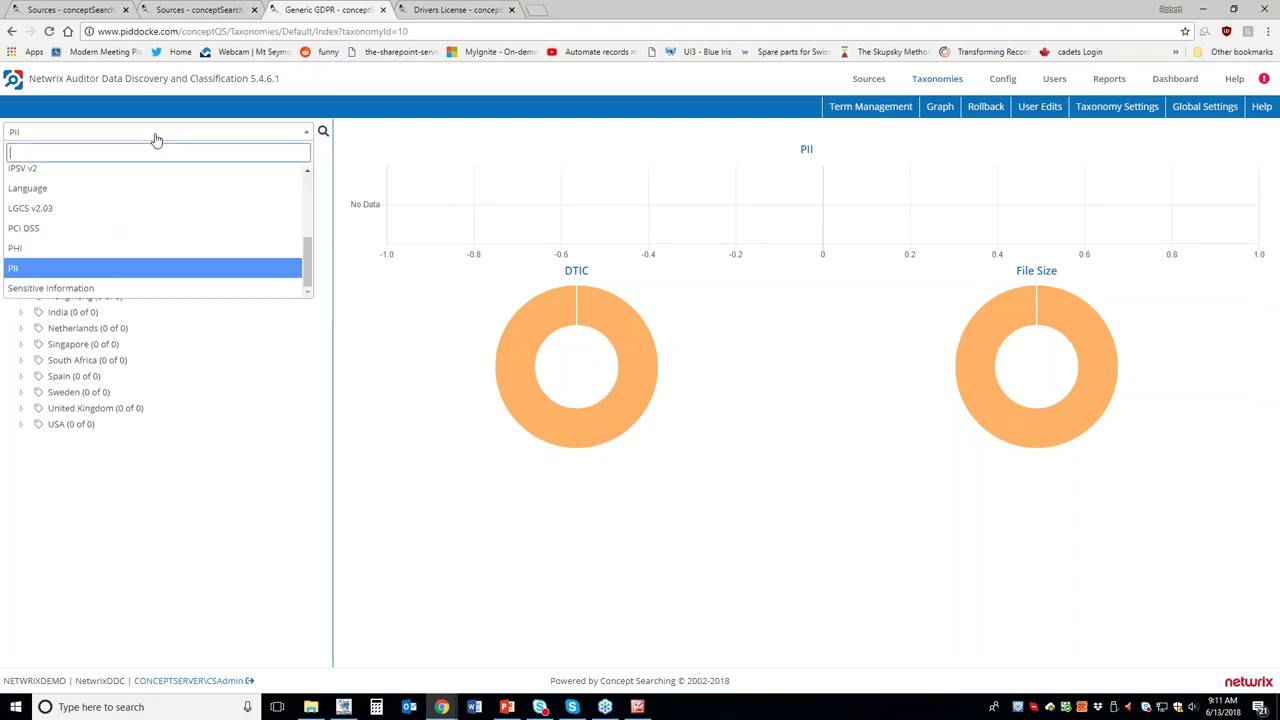
click(117, 288)
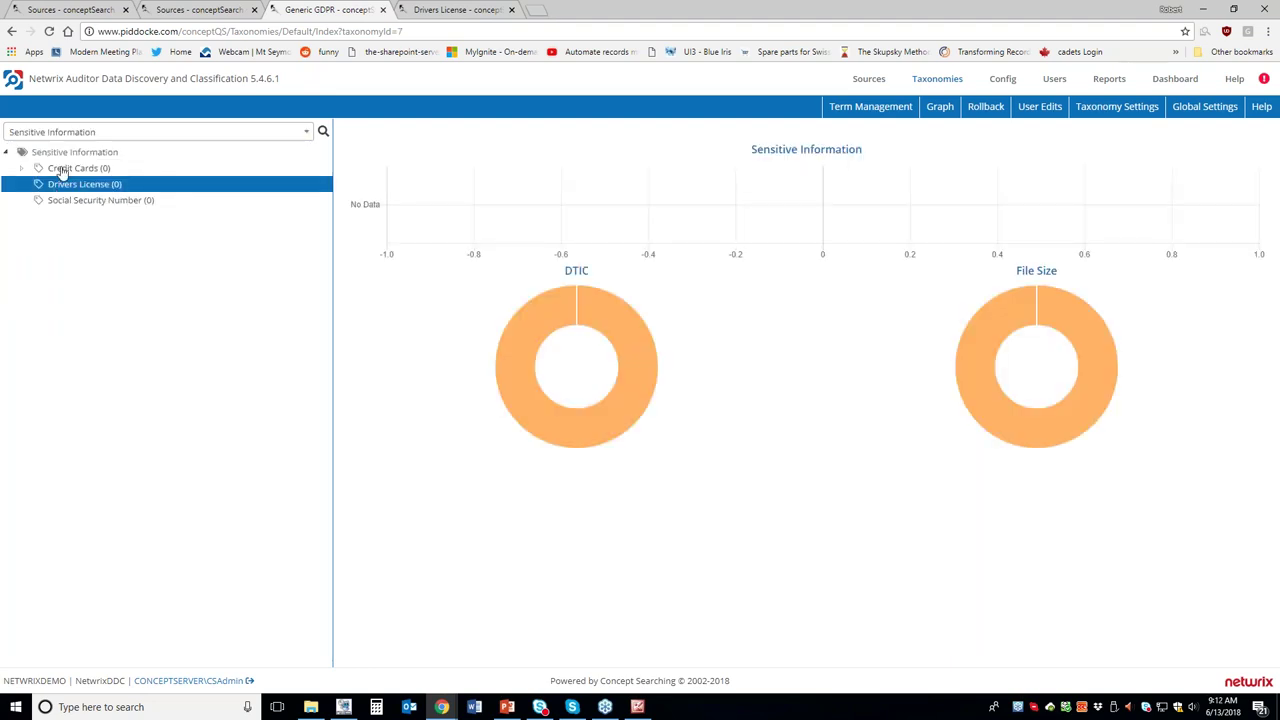
Load the File Size taxonomy and view the clues of its Gigantic (>128Mb) term.
click(100, 132)
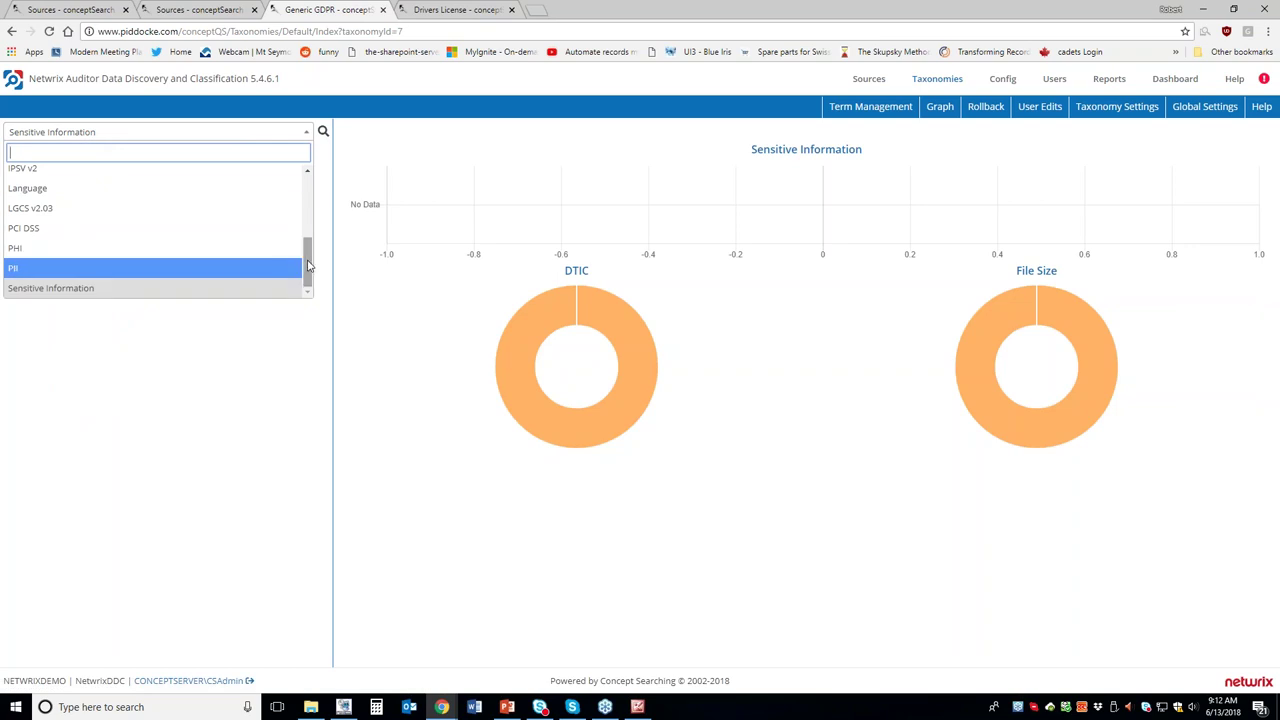
scroll(299, 216, up, 5)
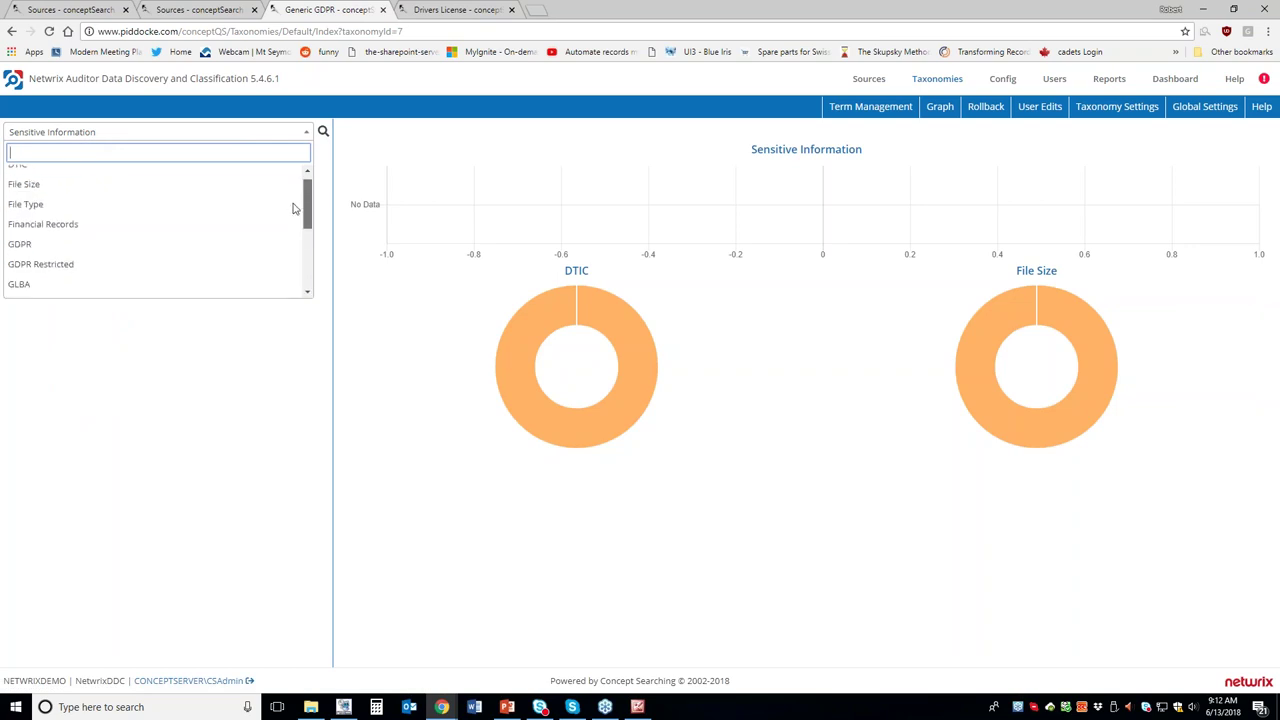
click(183, 186)
click(100, 168)
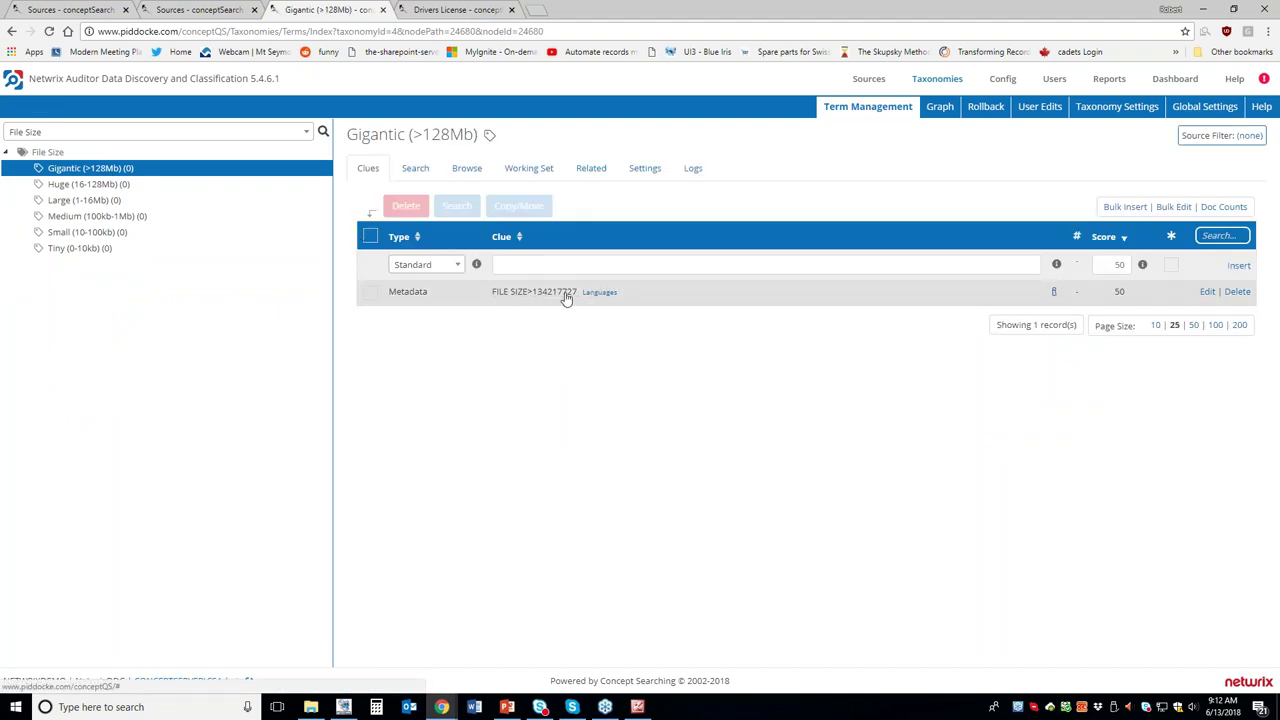
Load the GDPR taxonomy, expand Generic GDPR, and examine its clues, highlighting the Date of birth clue.
click(203, 133)
click(186, 254)
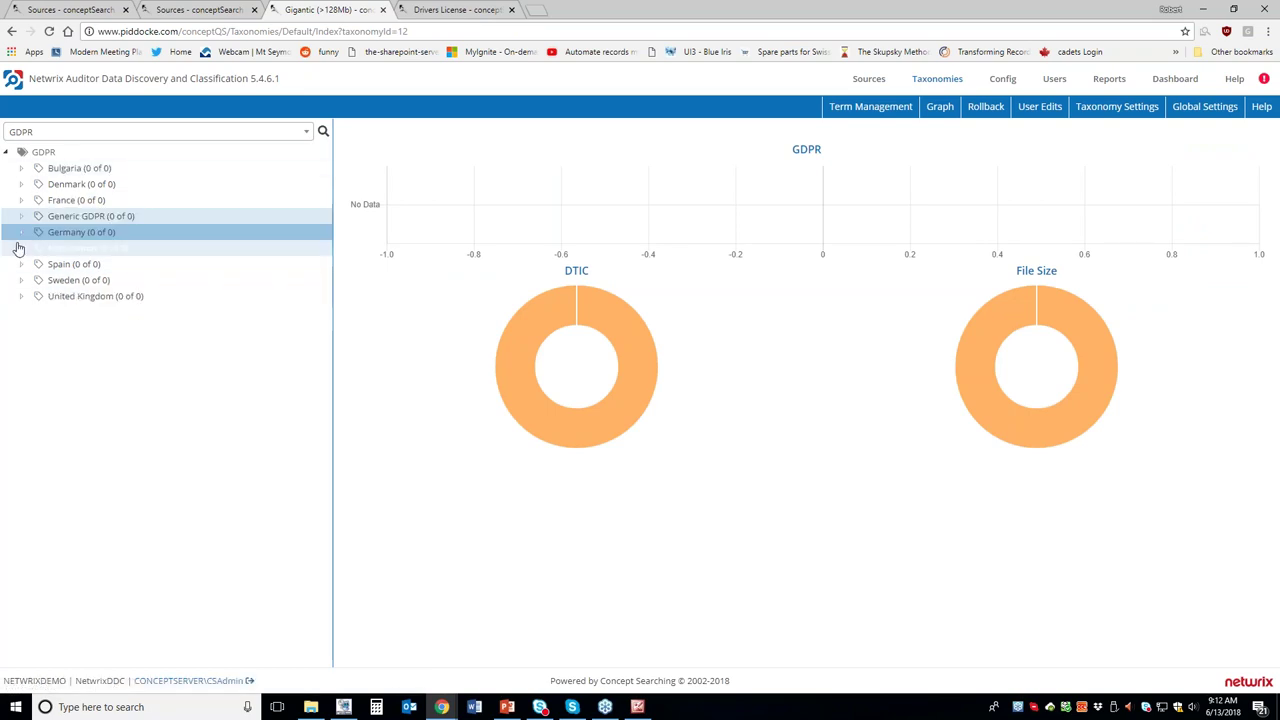
click(21, 216)
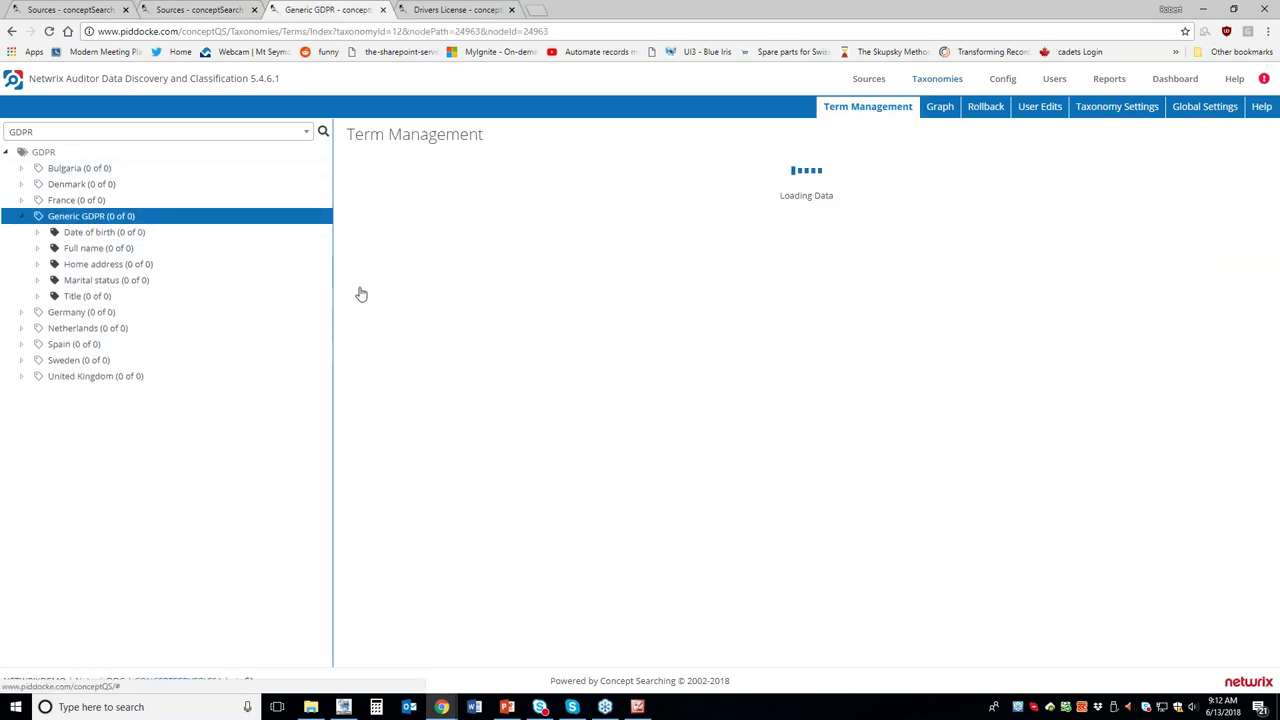
double_click(540, 292)
drag(510, 293, 494, 292)
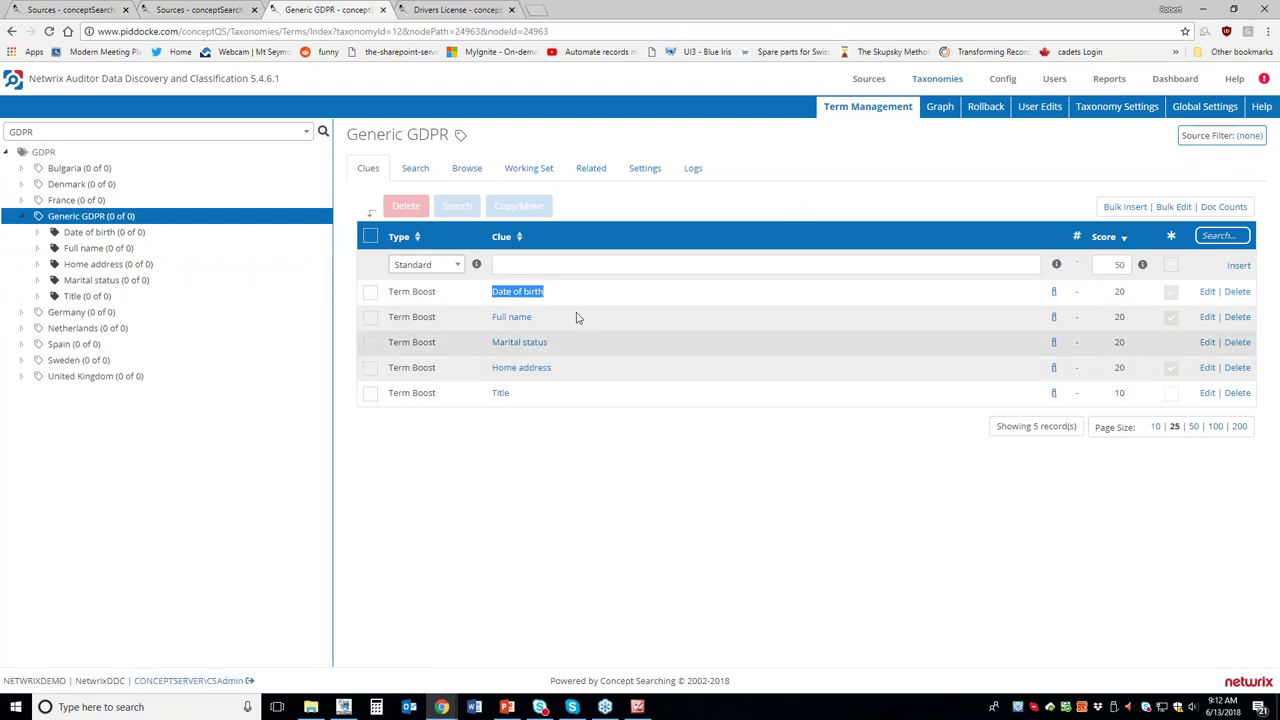
Review the clue types available for a new Generic GDPR clue, from Standard through Static, without choosing another type.
click(450, 266)
drag(515, 323, 510, 345)
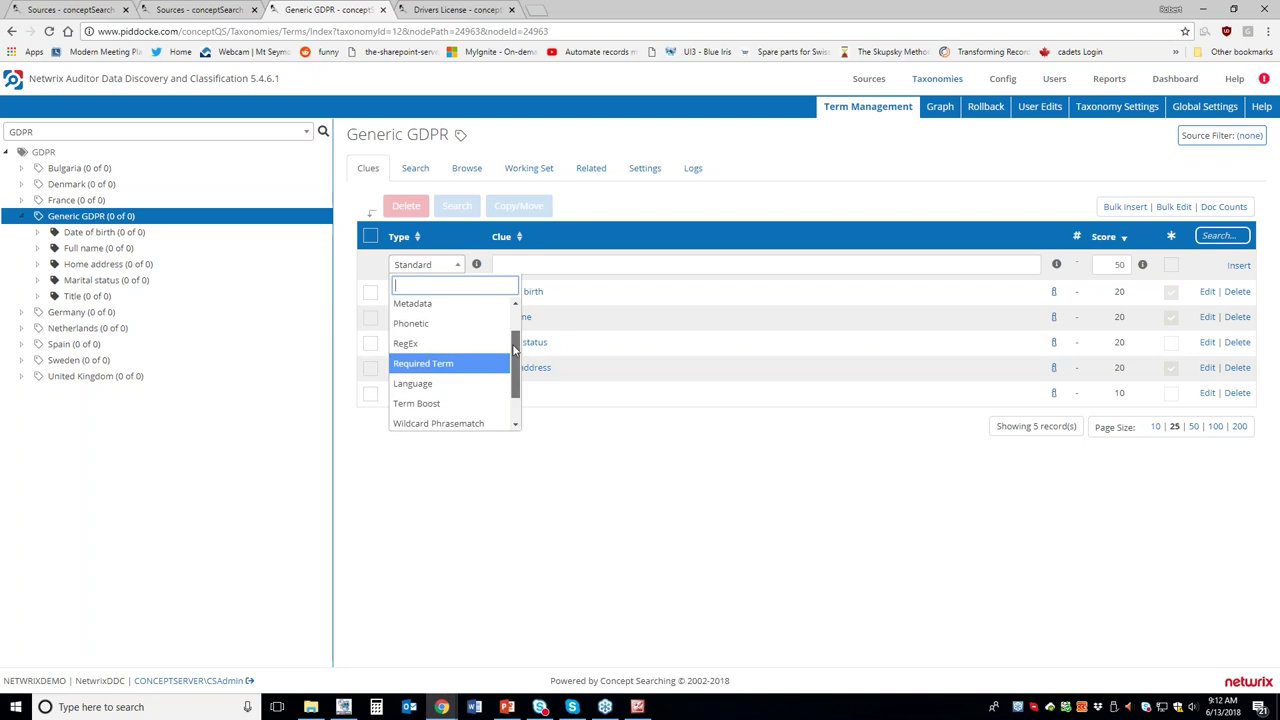
drag(512, 352, 510, 335)
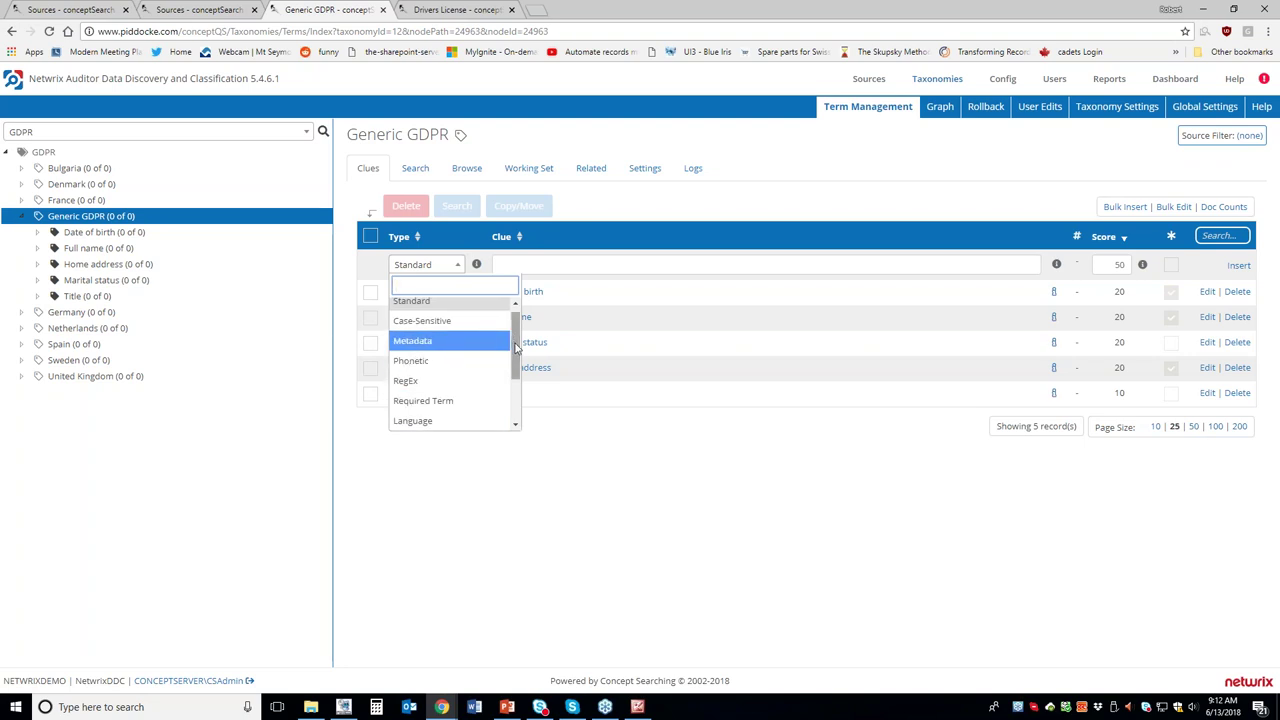
scroll(513, 345, up, 1)
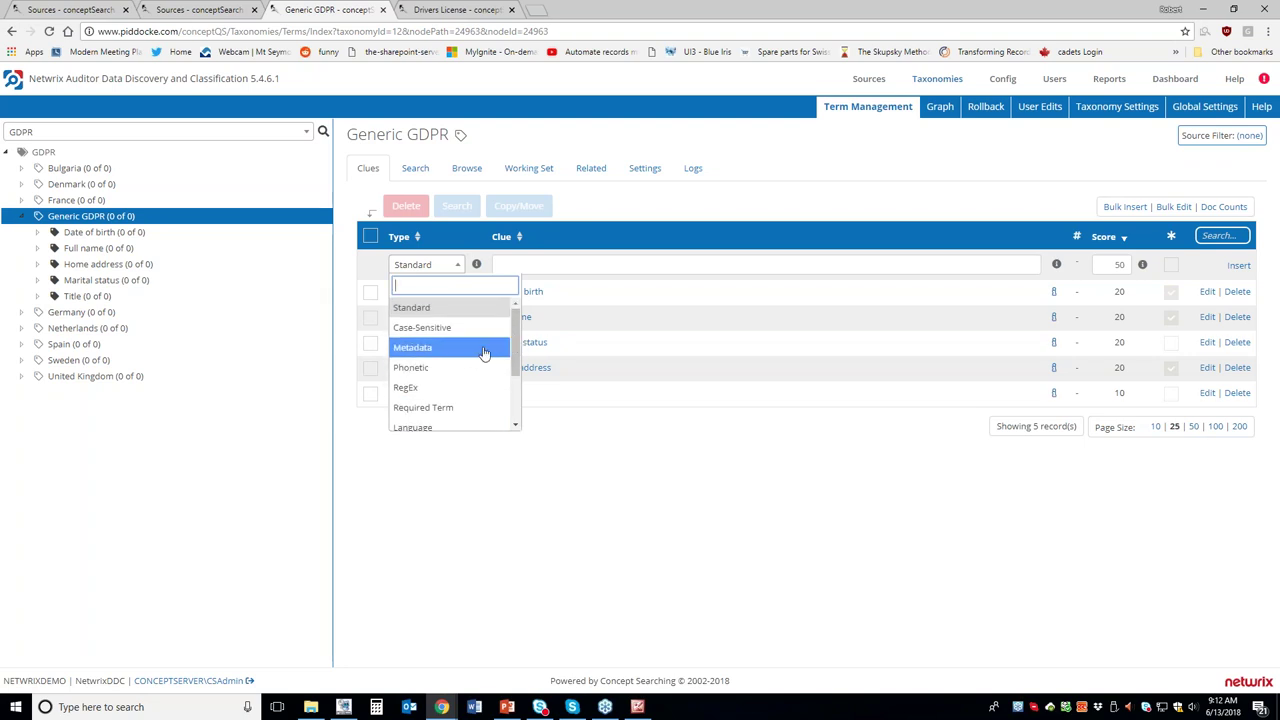
key(Escape)
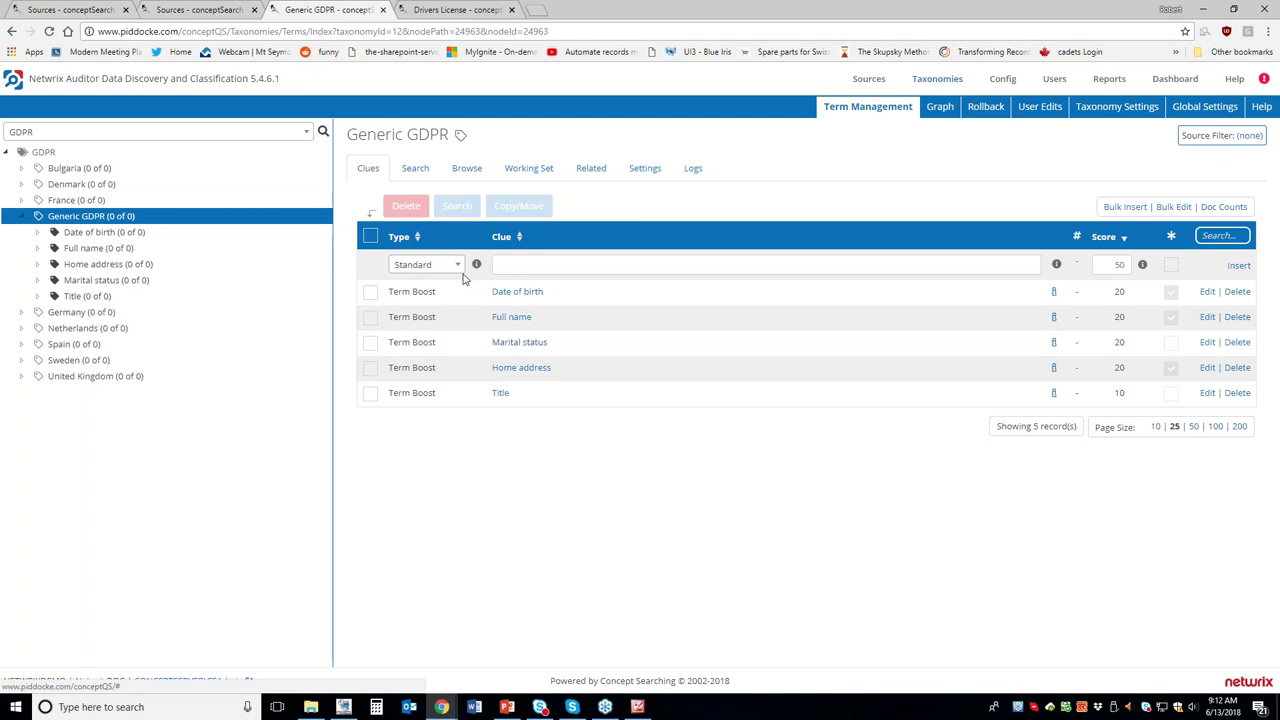
click(458, 266)
scroll(461, 390, down, 2)
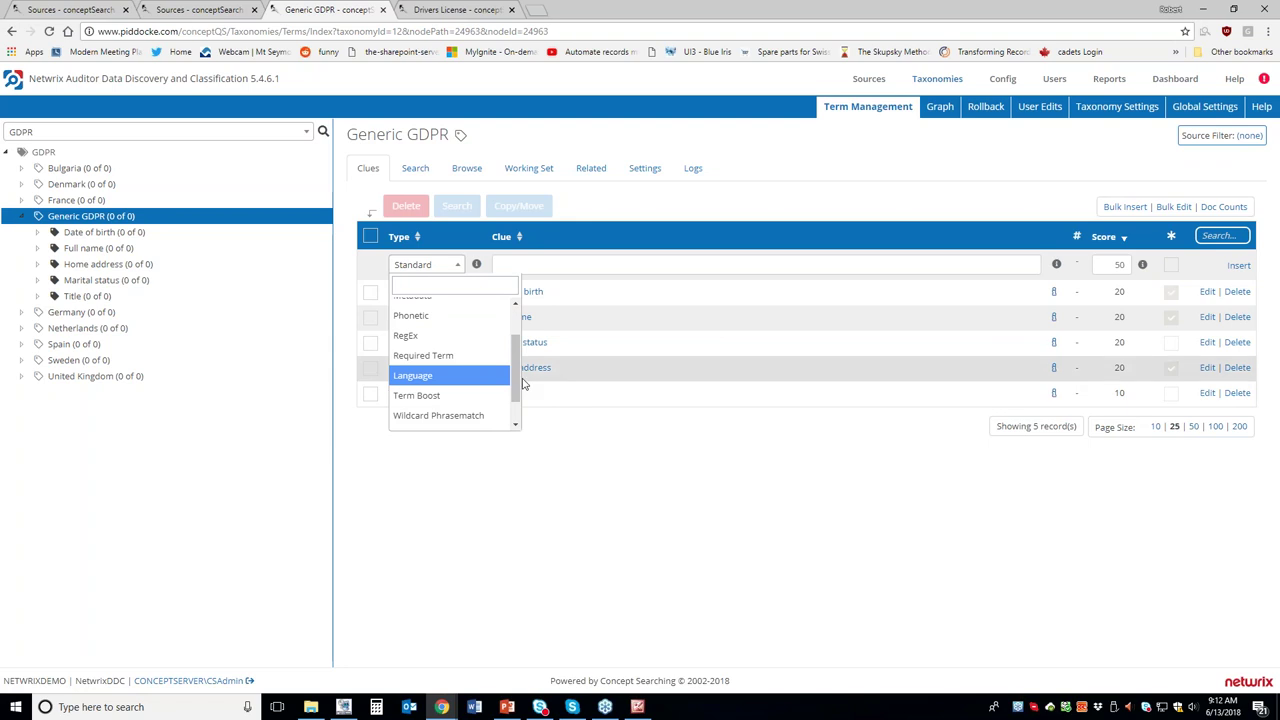
drag(517, 380, 517, 398)
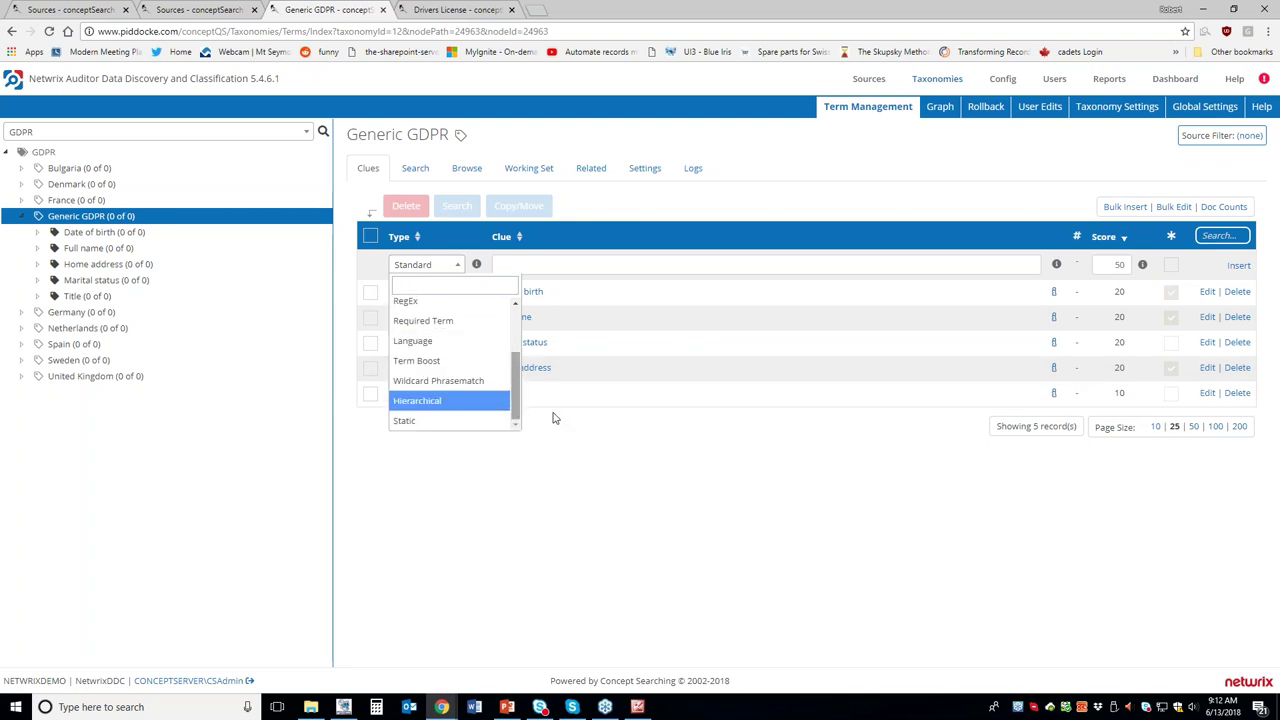
click(756, 466)
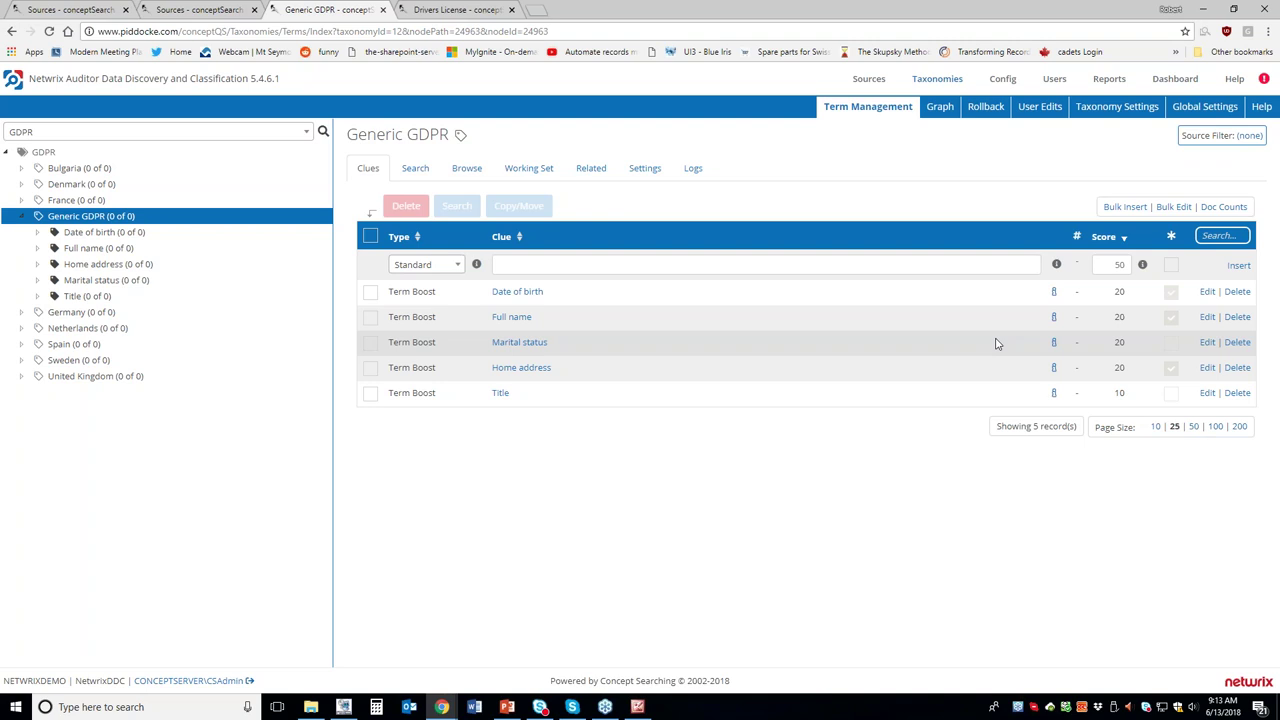
Examine the Marital status clue of Generic GDPR and its score, highlighting both in the clue list.
double_click(1119, 342)
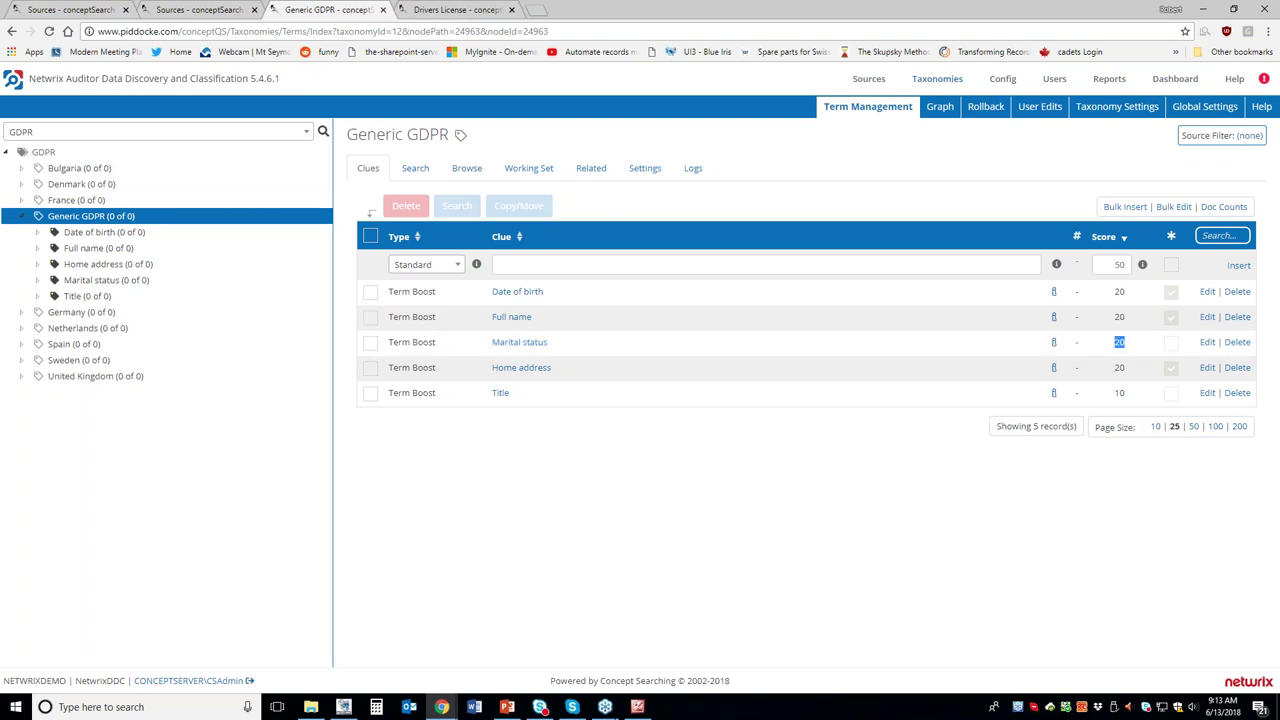
drag(551, 345, 488, 342)
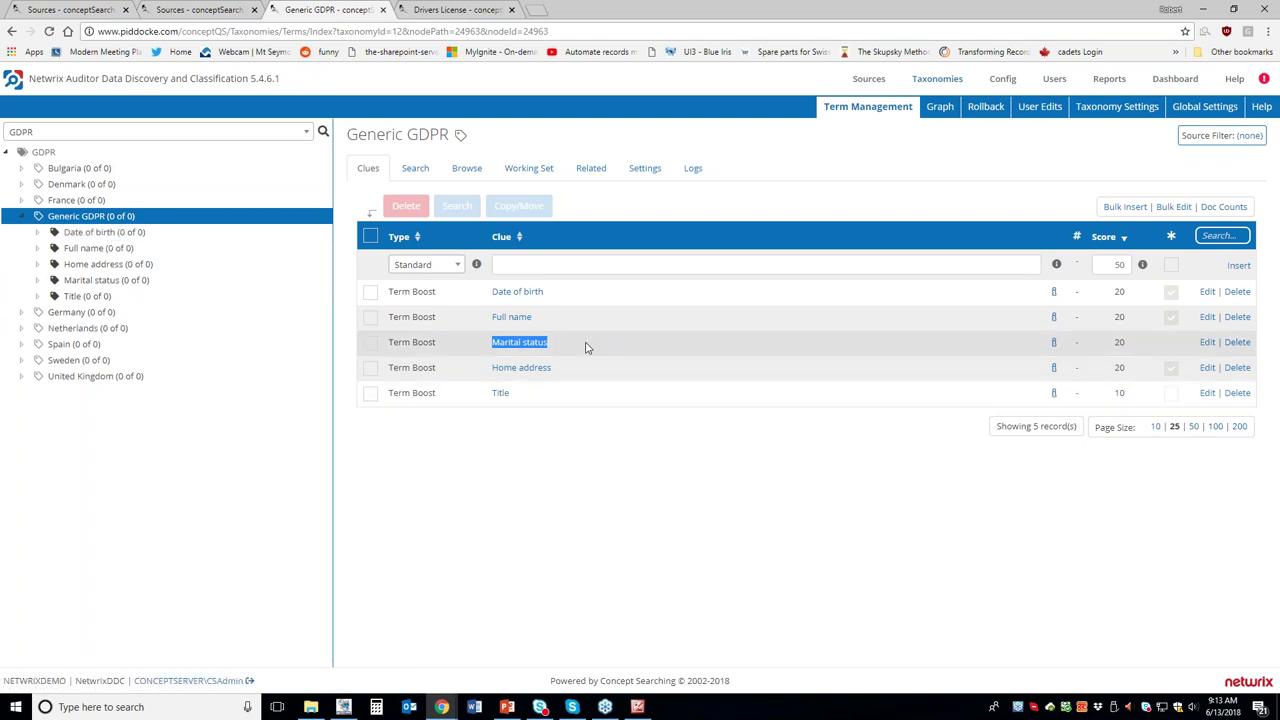
double_click(1119, 342)
click(826, 270)
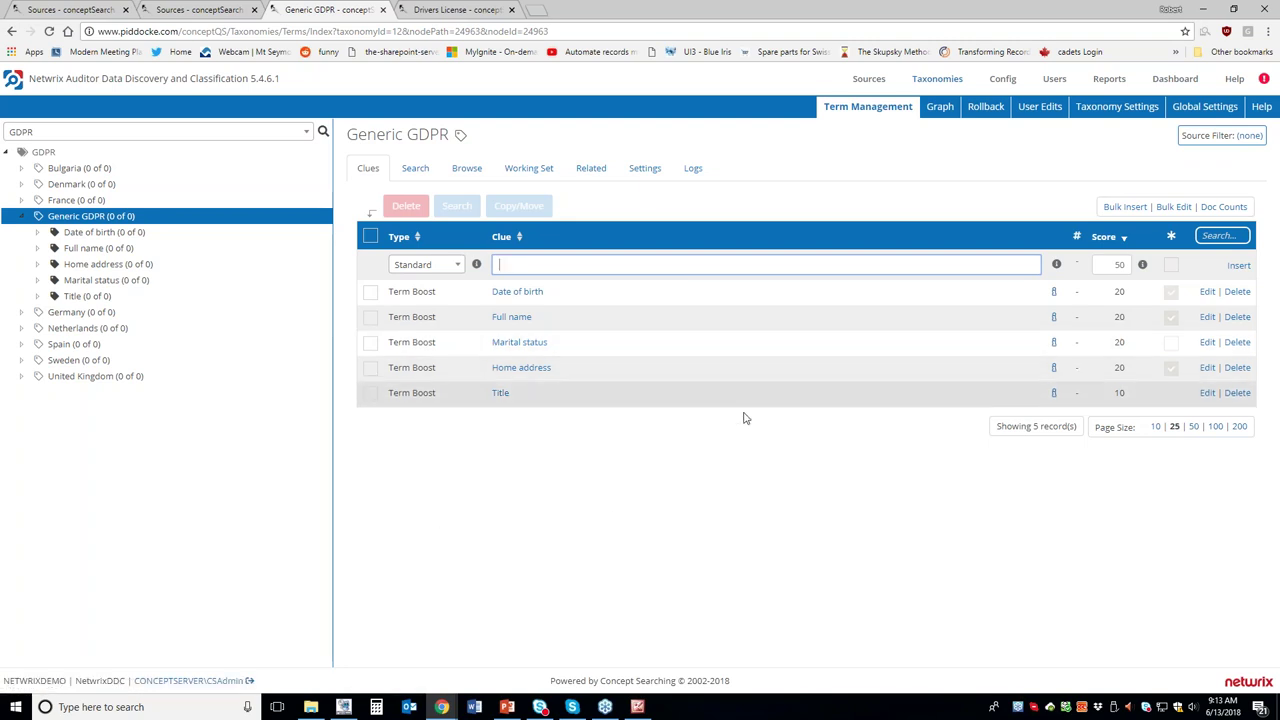
Switch to the Drivers License term page, view the Kansas license.jpg image in its picture viewer, and close the image.
click(434, 9)
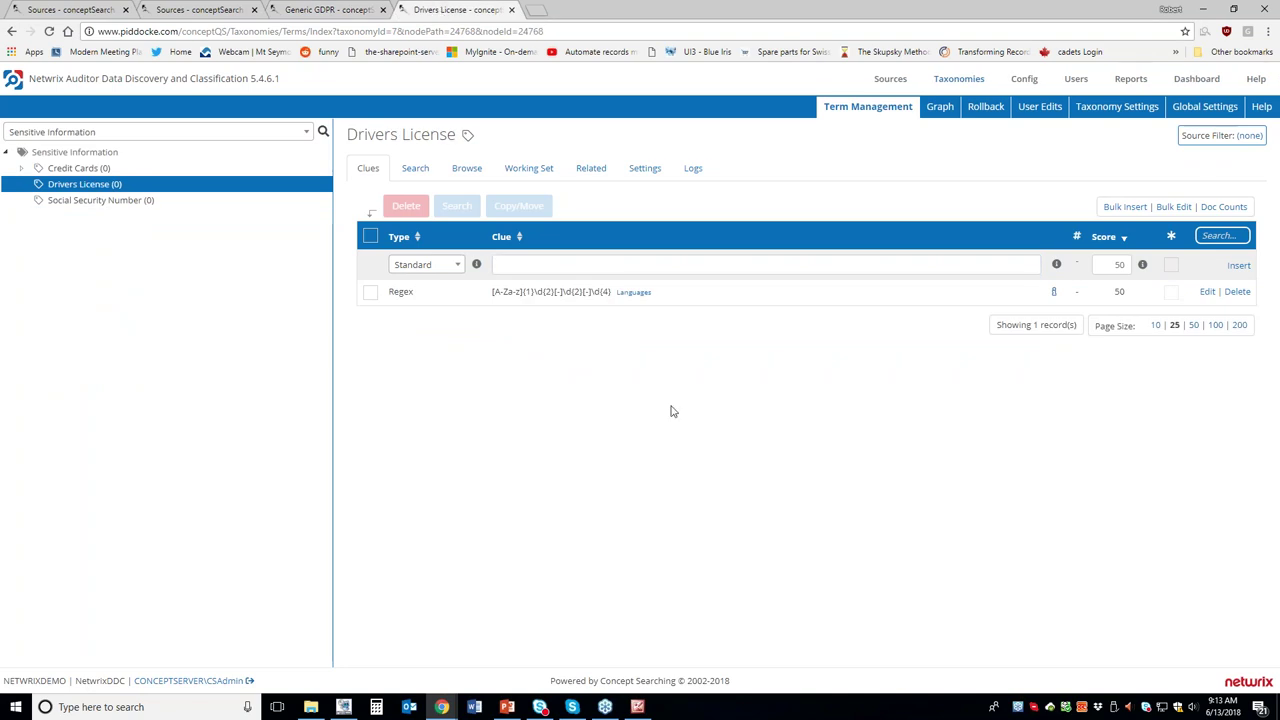
click(637, 706)
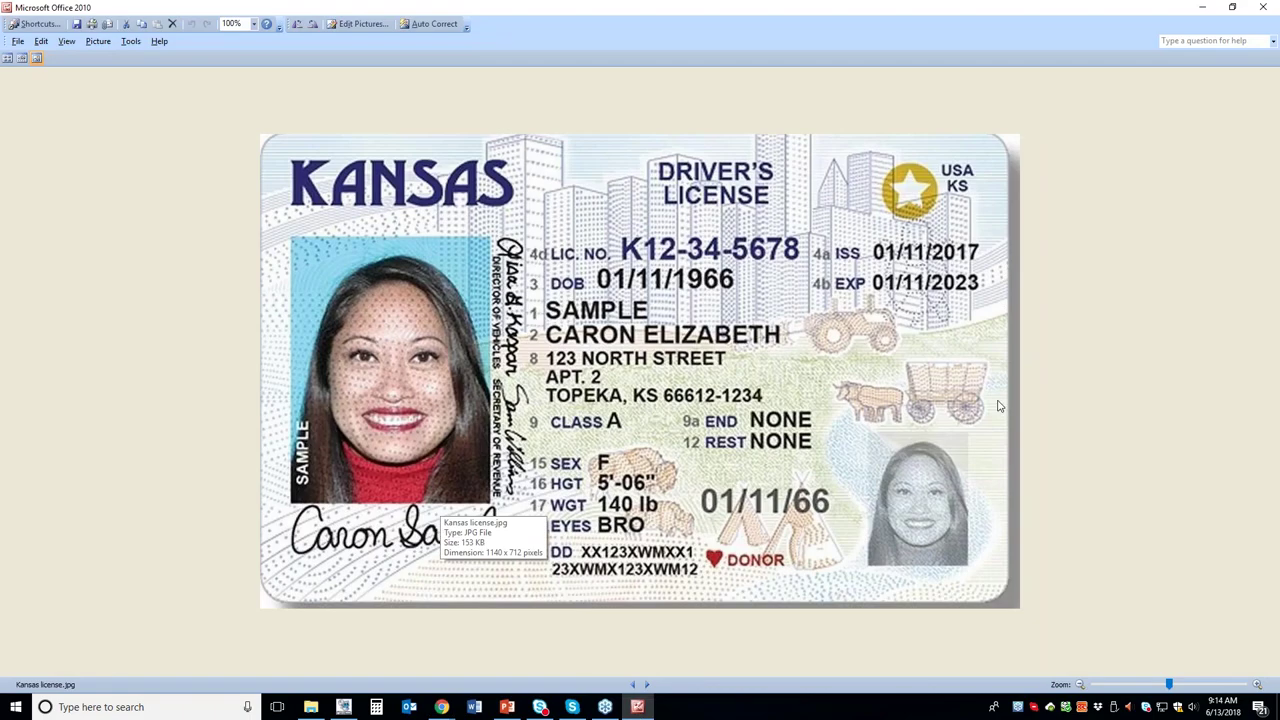
click(1263, 8)
Keep Sensitive Information as the taxonomy and examine the regex clue of its Drivers License term by highlighting the pattern.
click(77, 132)
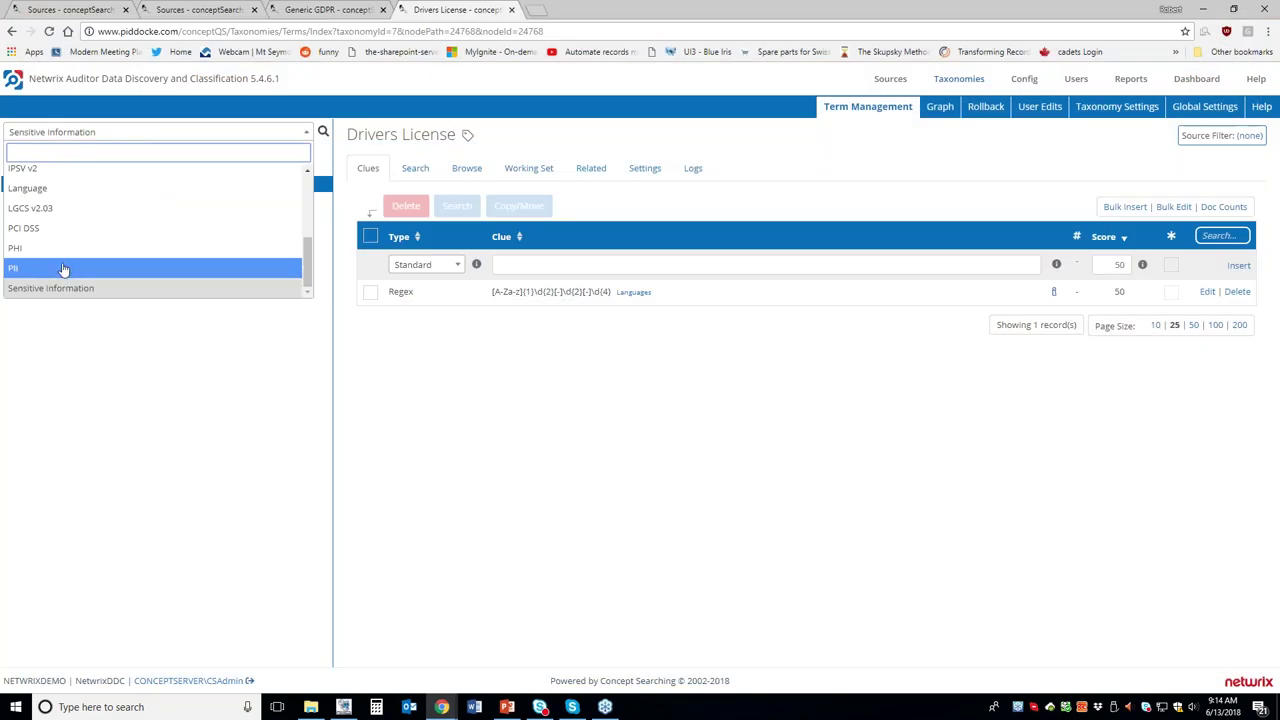
click(199, 292)
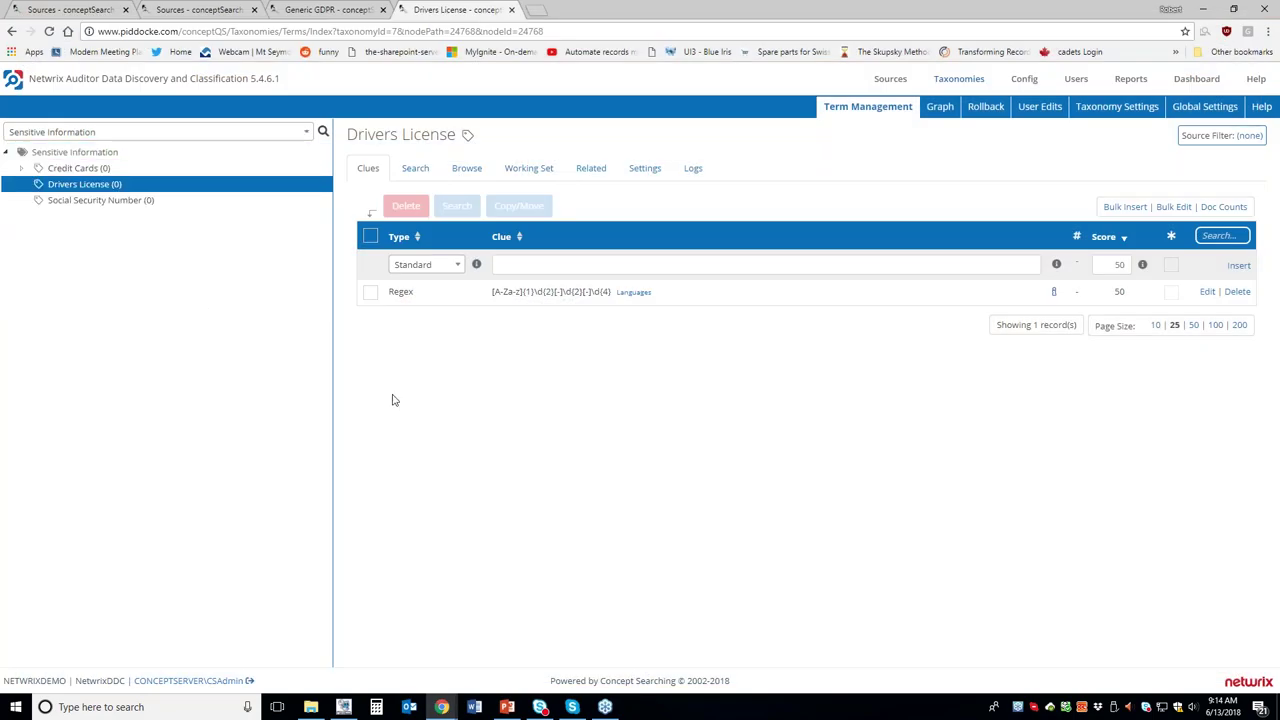
drag(488, 291, 612, 291)
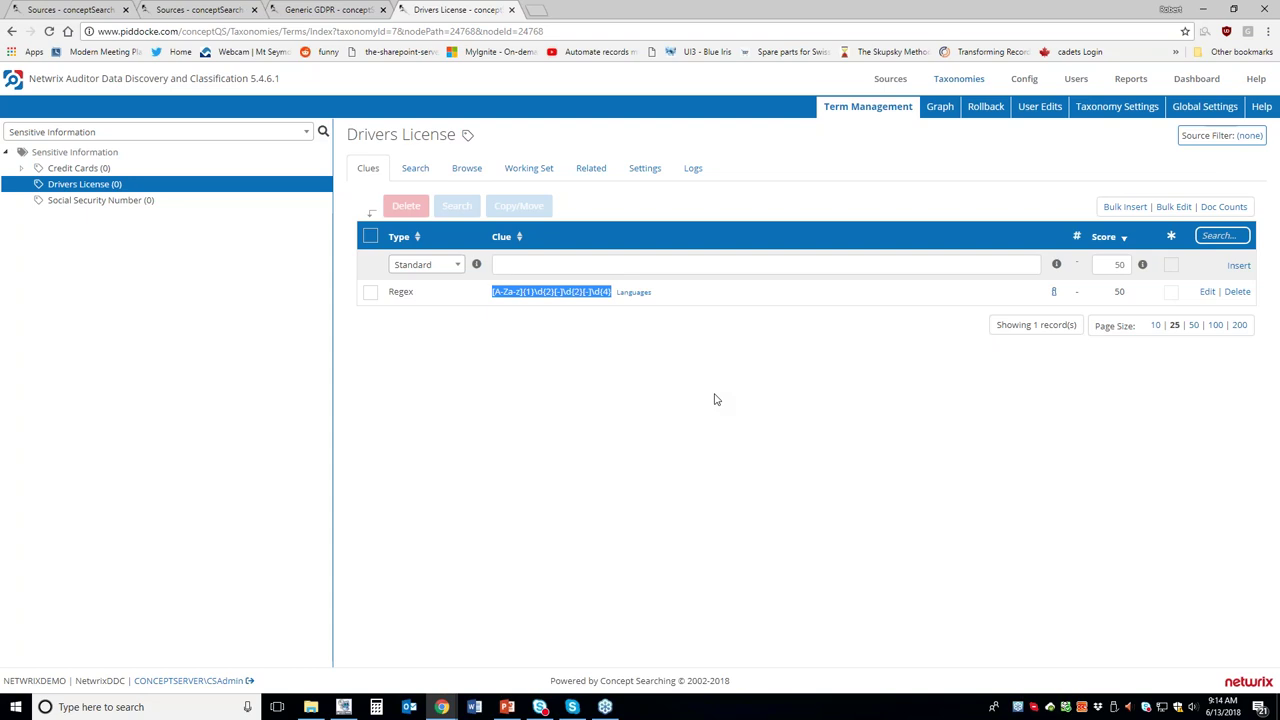
click(431, 309)
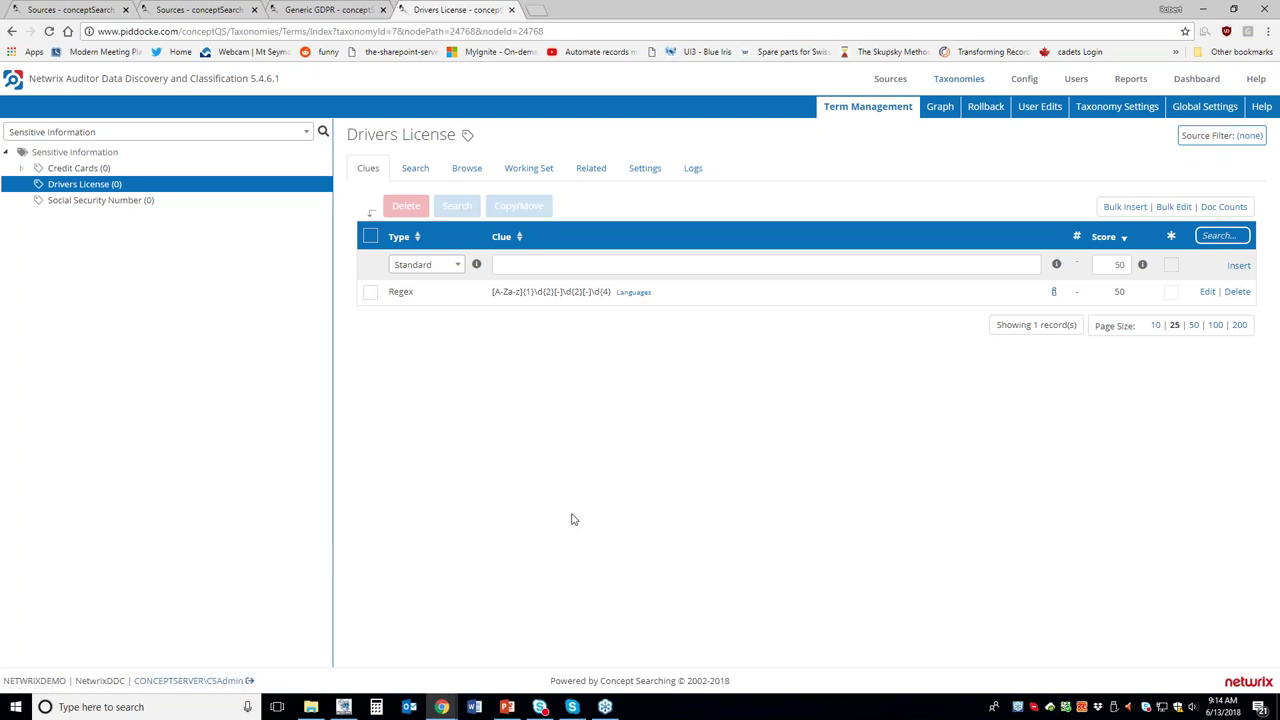
Switch to PowerPoint, start the slide show from the Automating Data Discovery and Classification slide, and advance to How Can We Help?
click(507, 707)
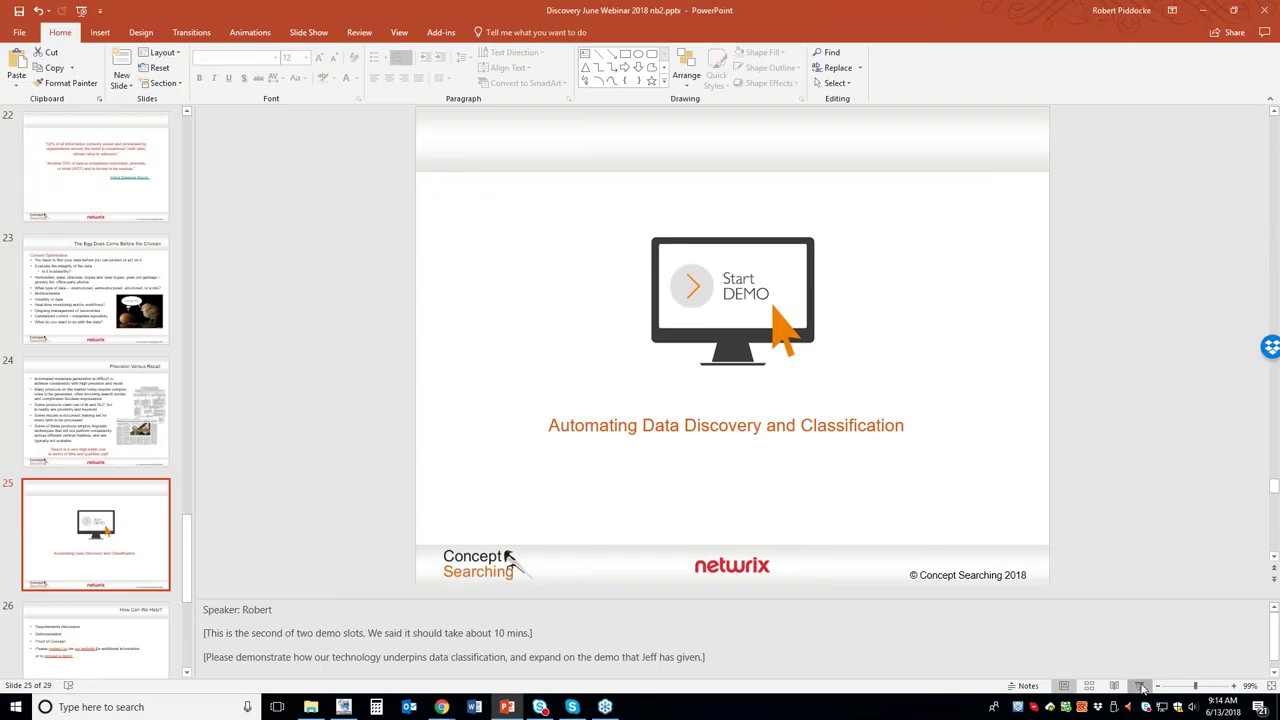
click(1141, 686)
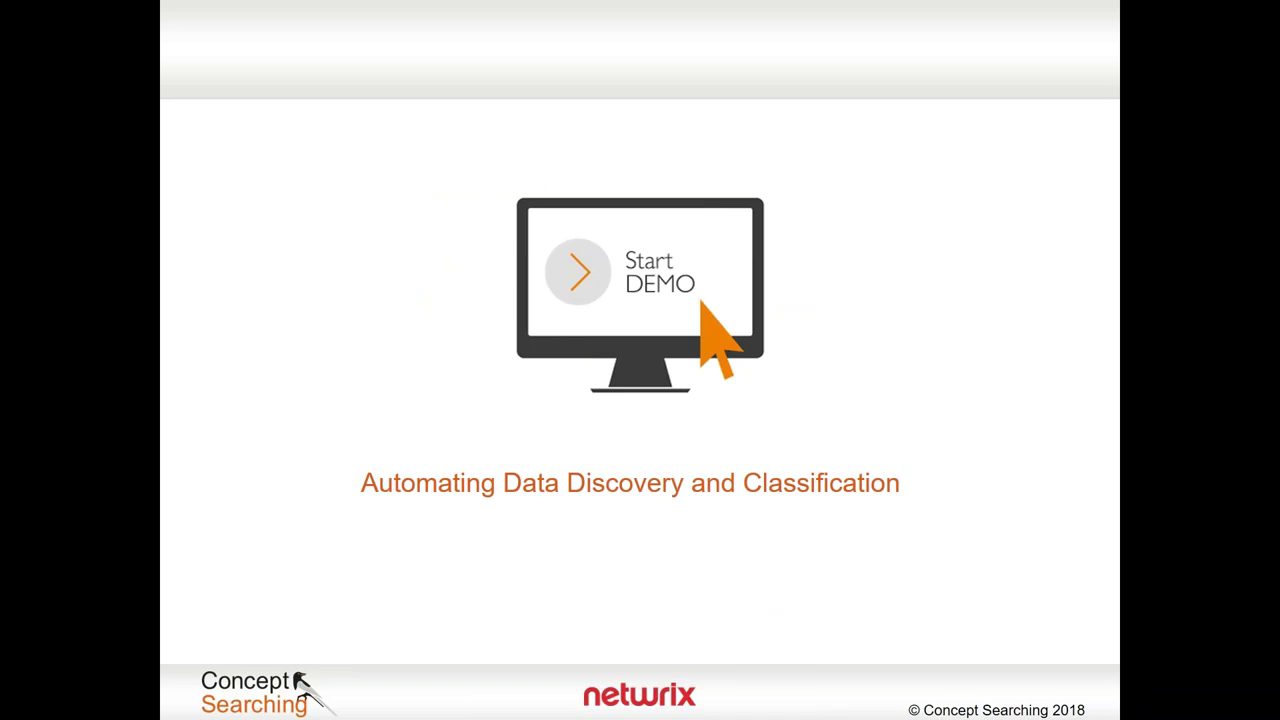
key(Right)
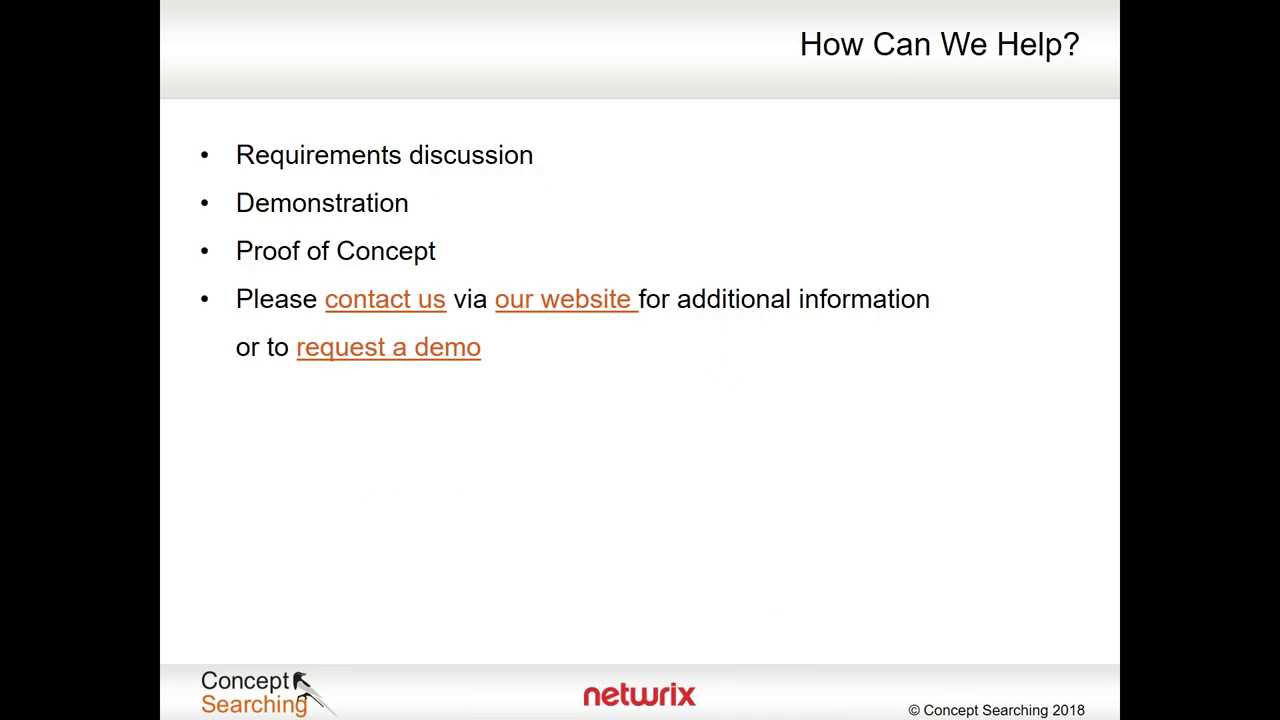